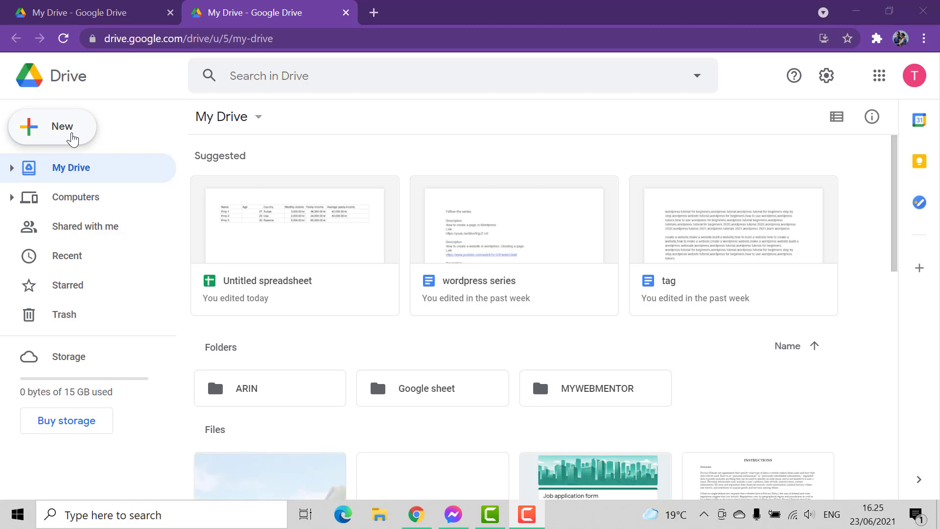
{"action": "left_click", "coordinate": [72, 139]}
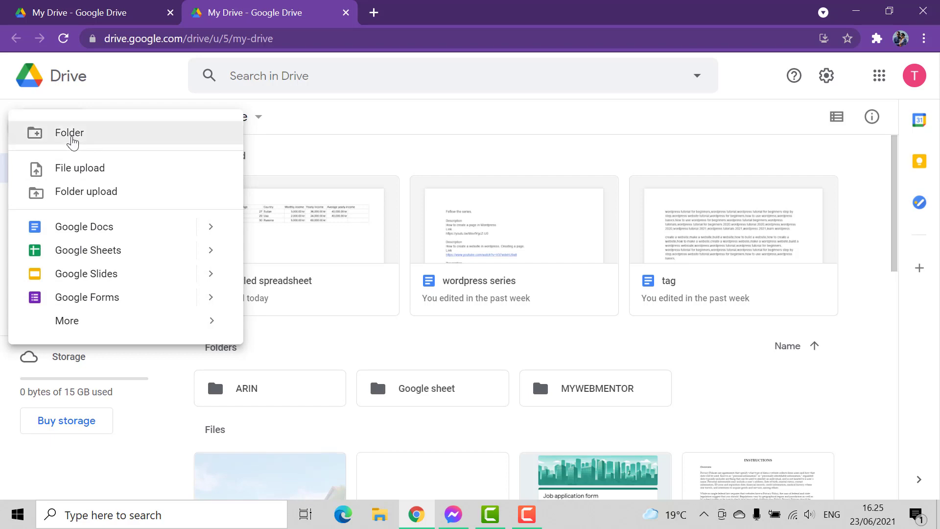
{"action": "left_click", "coordinate": [73, 142]}
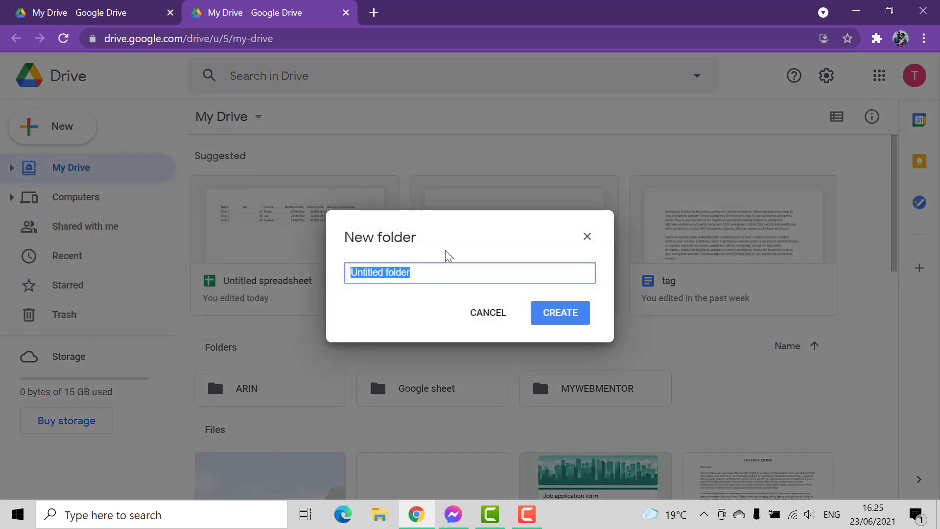
{"action": "left_click", "coordinate": [460, 272]}
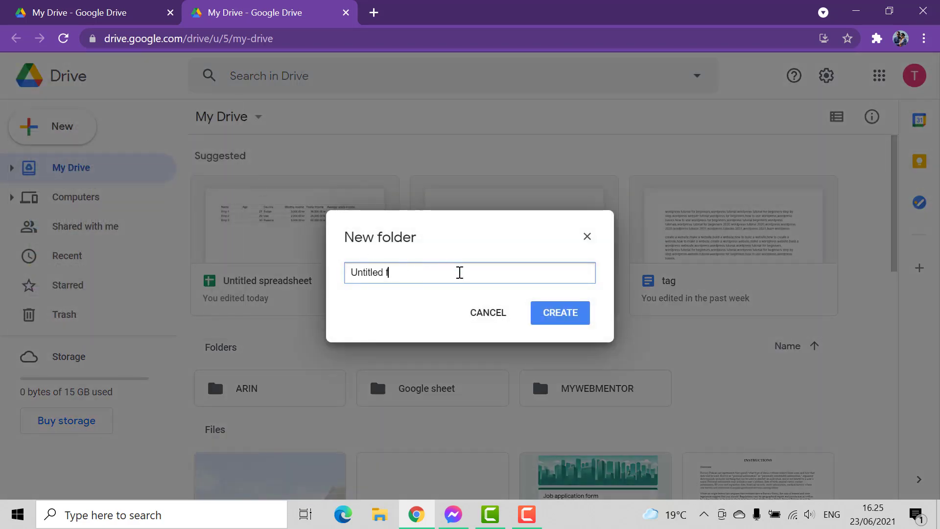
{"action": "key", "text": "BackSpace"}
{"action": "key", "text": "BackSpace"}
{"action": "key", "text": "BackSpace"}
{"action": "key", "text": "BackSpace"}
{"action": "key", "text": "BackSpace"}
{"action": "key", "text": "BackSpace"}
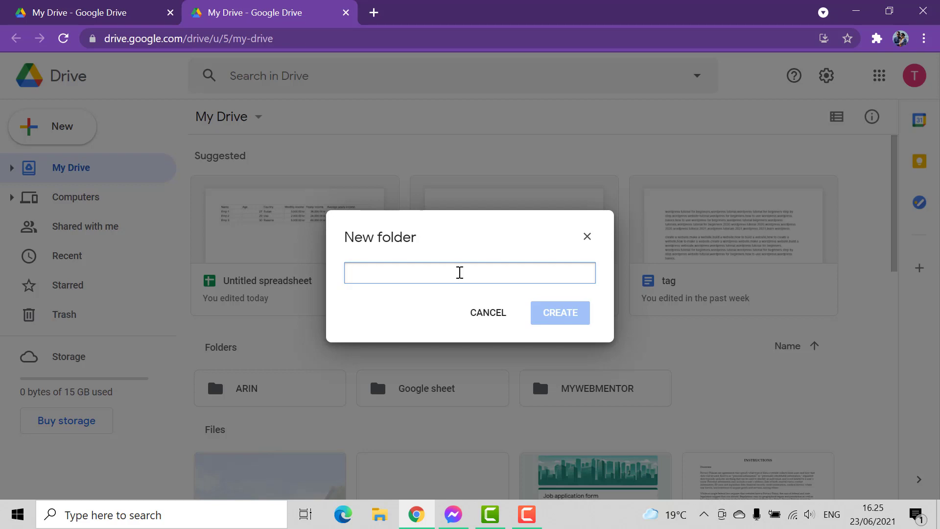
{"action": "type", "text": "Google sheet"}
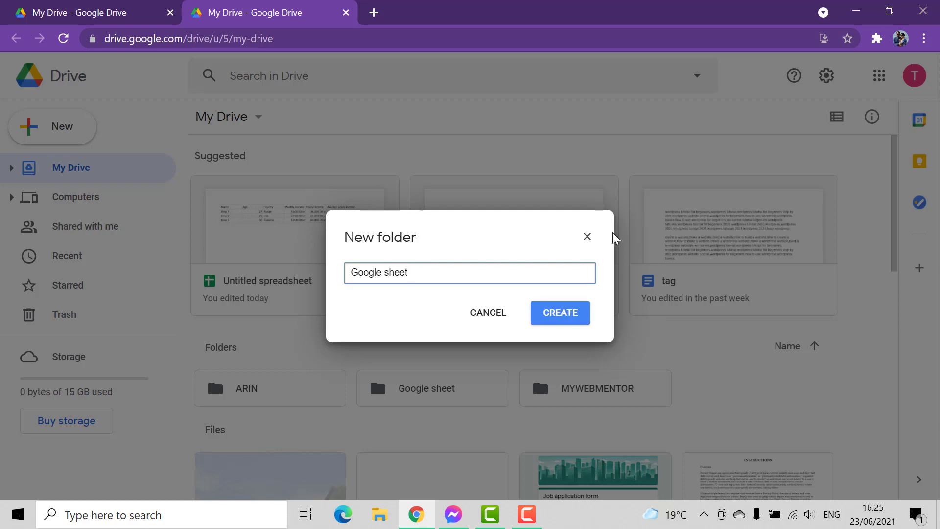
{"action": "left_click", "coordinate": [587, 236]}
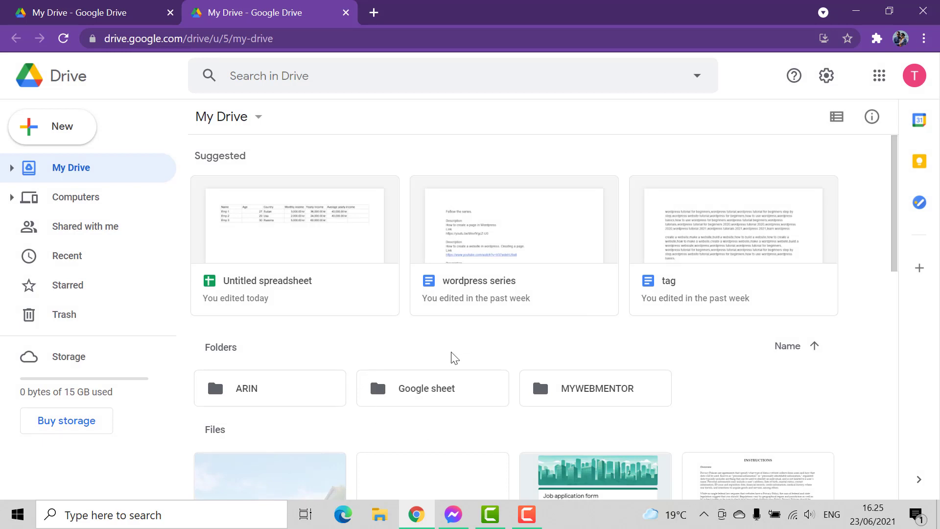
Step: Open the existing Google sheet folder and create a blank Google Sheets spreadsheet in it
{"action": "scroll", "coordinate": [454, 358], "scroll_direction": "down", "scroll_amount": 2}
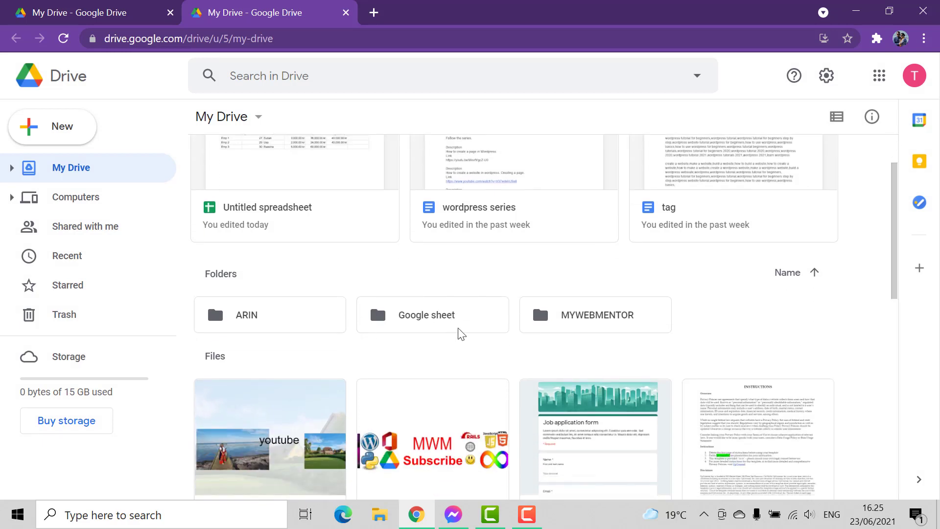
{"action": "double_click", "coordinate": [432, 317]}
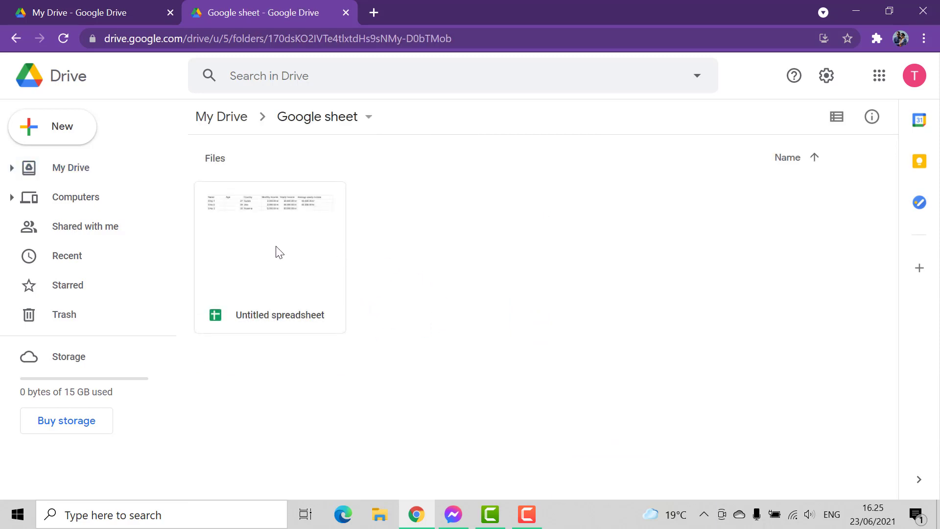
{"action": "left_click", "coordinate": [81, 136]}
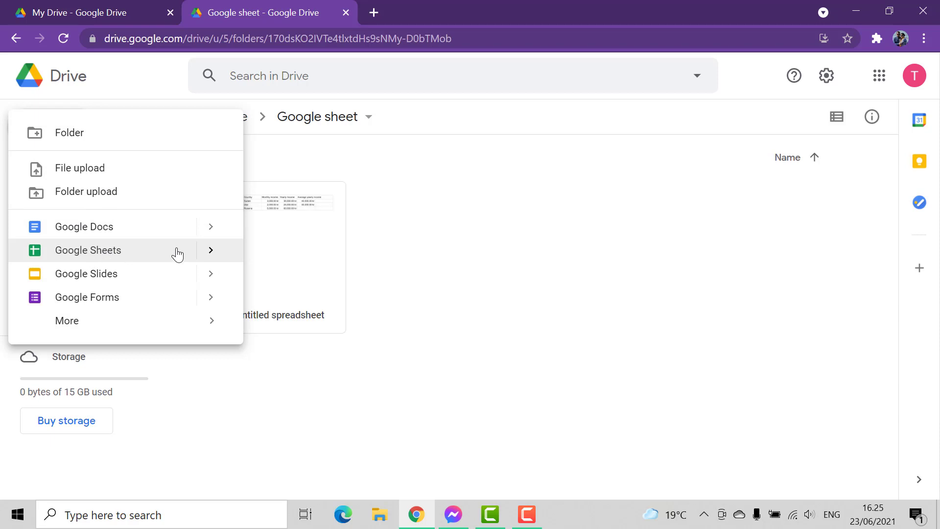
{"action": "mouse_move", "coordinate": [210, 254]}
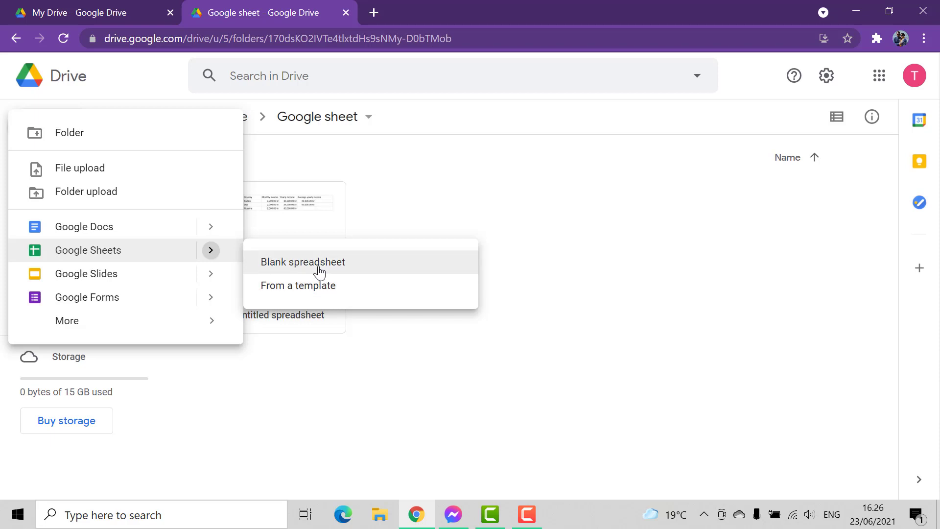
{"action": "left_click", "coordinate": [319, 272]}
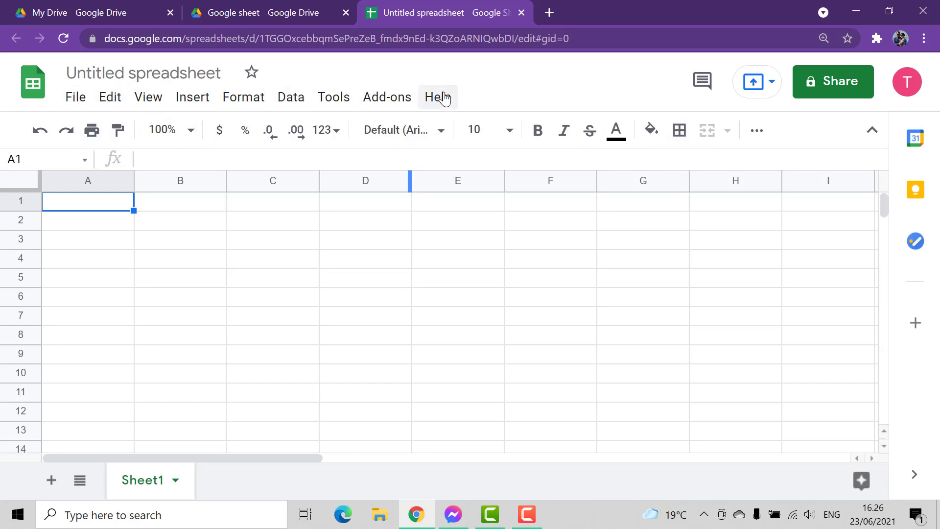
{"action": "left_click", "coordinate": [252, 102]}
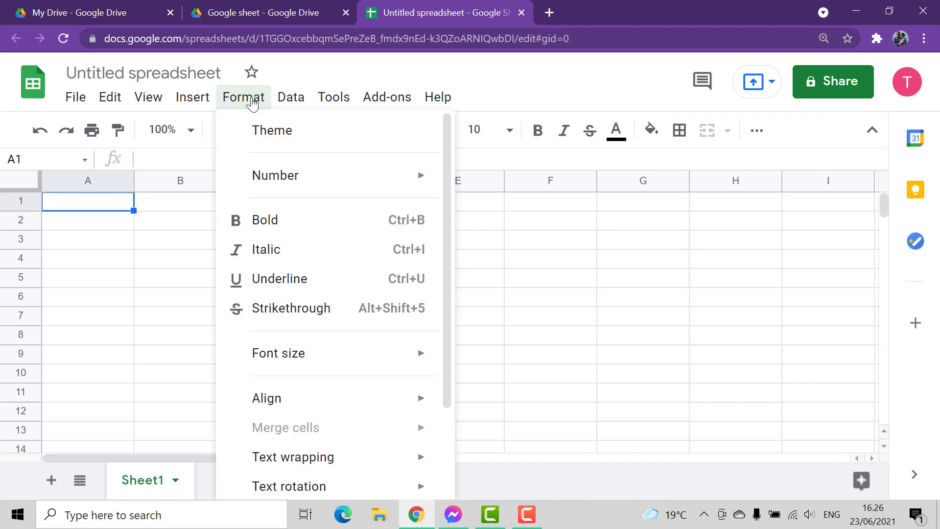
{"action": "left_click", "coordinate": [185, 113]}
{"action": "left_click", "coordinate": [188, 101]}
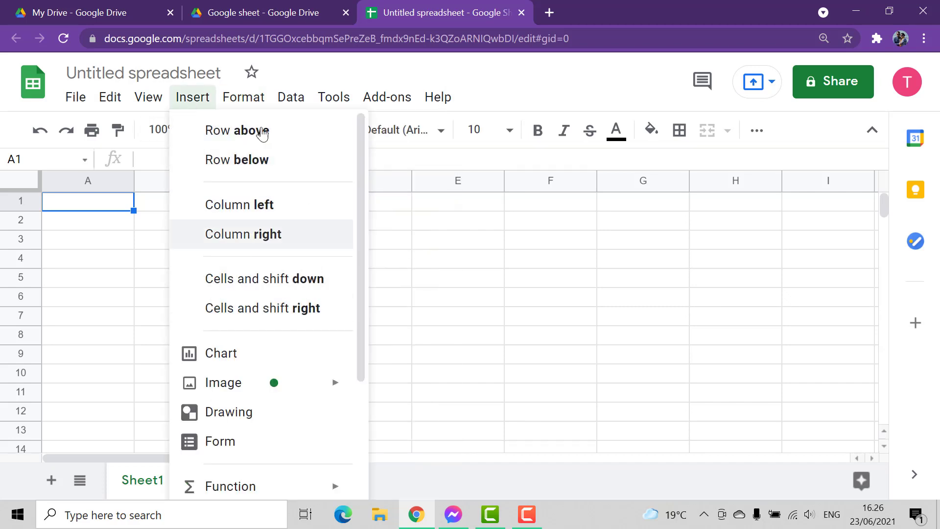
{"action": "left_click_drag", "start_coordinate": [78, 229], "coordinate": [82, 238]}
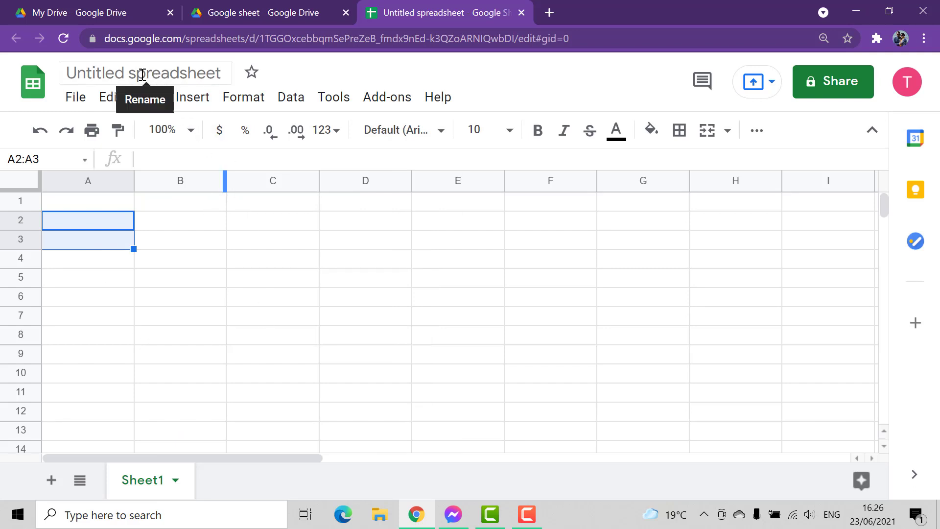
Step: Rename the untitled spreadsheet as tutorial1
{"action": "left_click", "coordinate": [195, 72]}
{"action": "key", "text": "BackSpace"}
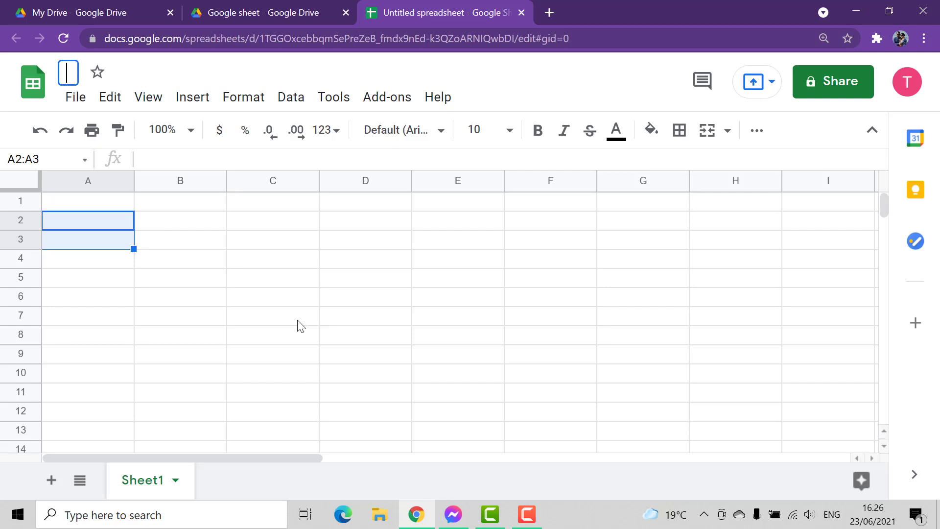
{"action": "type", "text": "tu"}
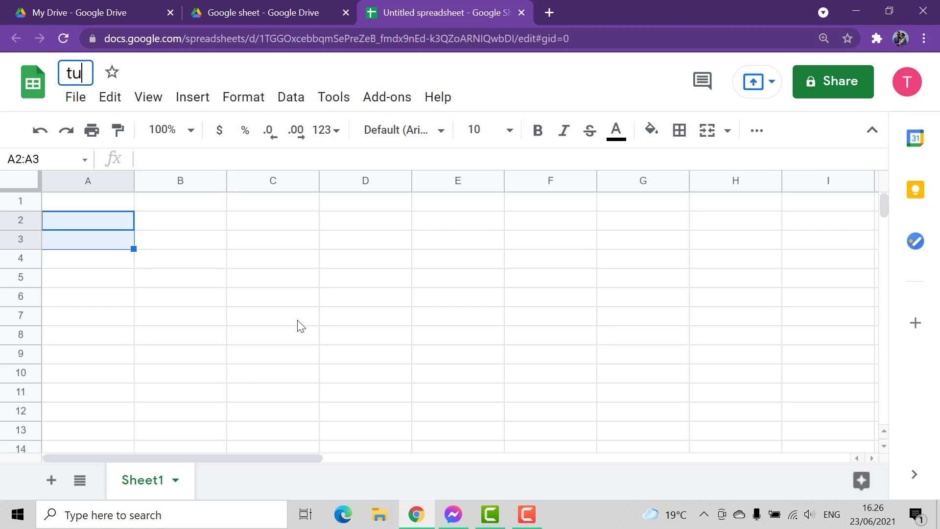
{"action": "type", "text": "torial"}
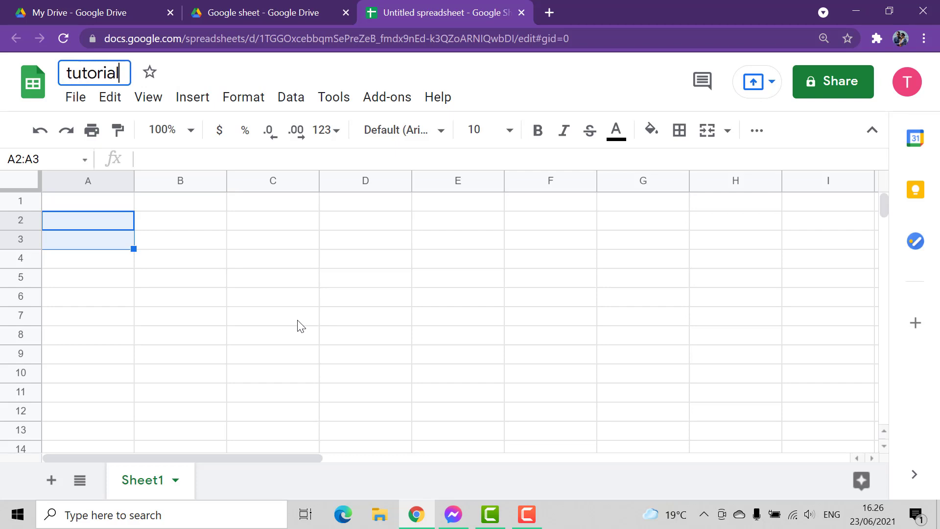
{"action": "type", "text": "1"}
{"action": "left_click", "coordinate": [238, 284]}
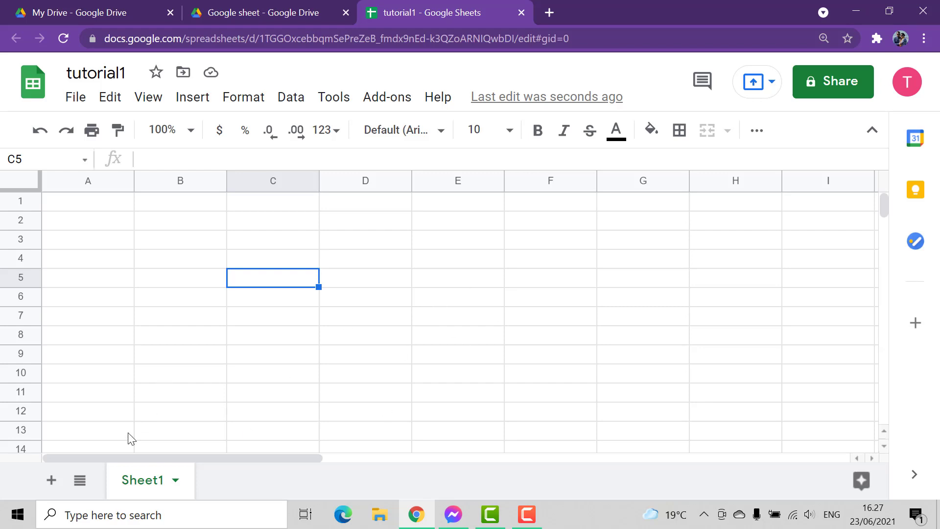
Step: Add two new sheets to the tutorial1 spreadsheet
{"action": "left_click", "coordinate": [55, 481]}
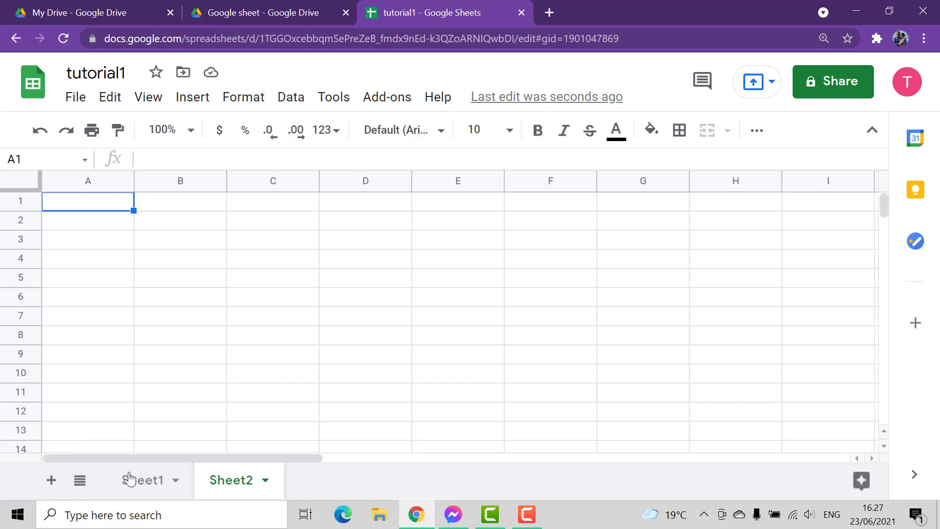
{"action": "left_click", "coordinate": [51, 479]}
{"action": "scroll", "coordinate": [396, 446], "scroll_direction": "down", "scroll_amount": 2}
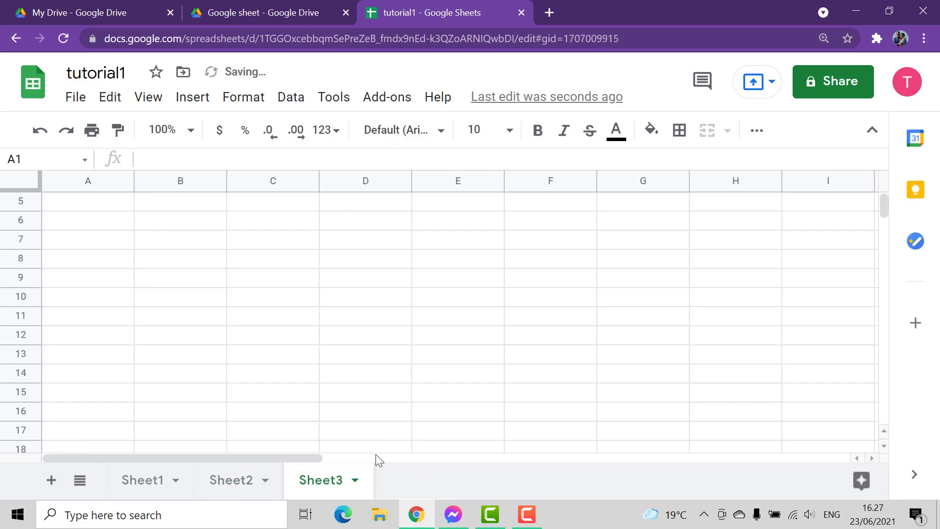
Step: Delete the added sheets Sheet3 and Sheet2 from the spreadsheet
{"action": "left_click", "coordinate": [356, 481]}
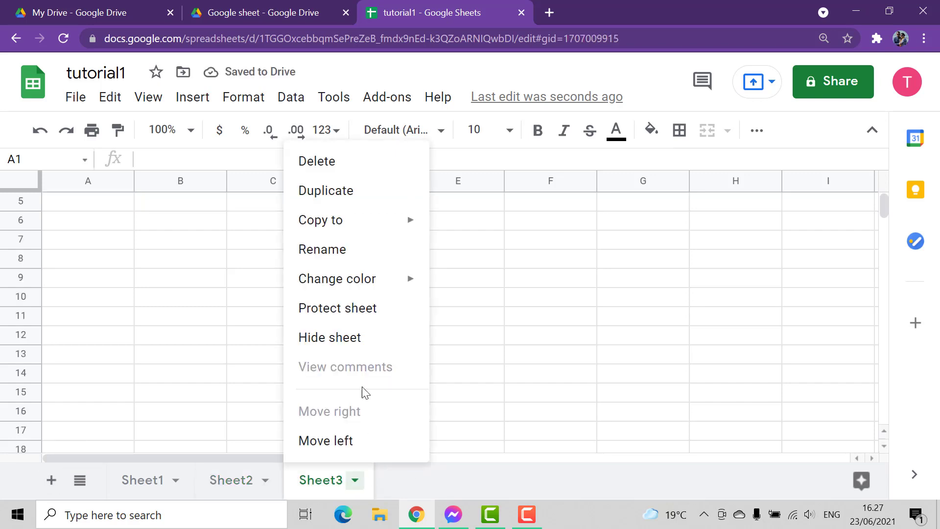
{"action": "left_click", "coordinate": [341, 168]}
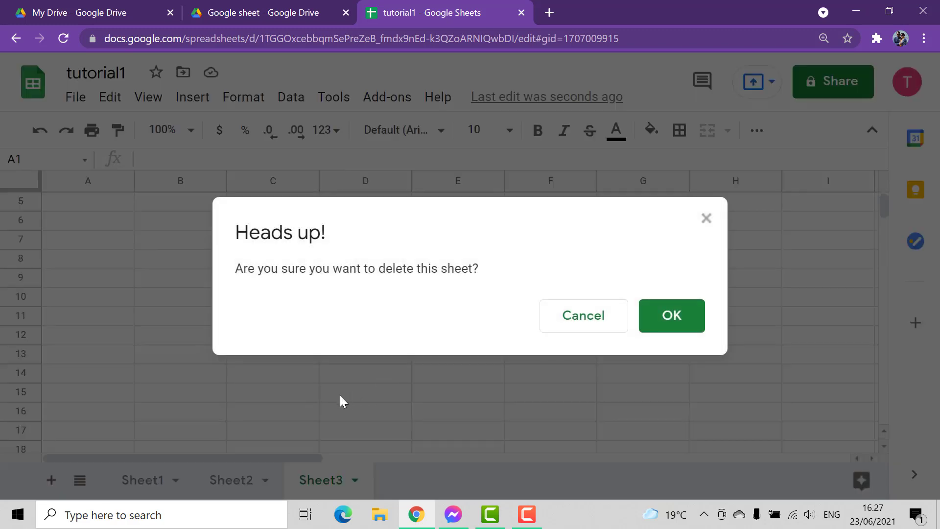
{"action": "left_click", "coordinate": [659, 328]}
{"action": "left_click", "coordinate": [265, 479]}
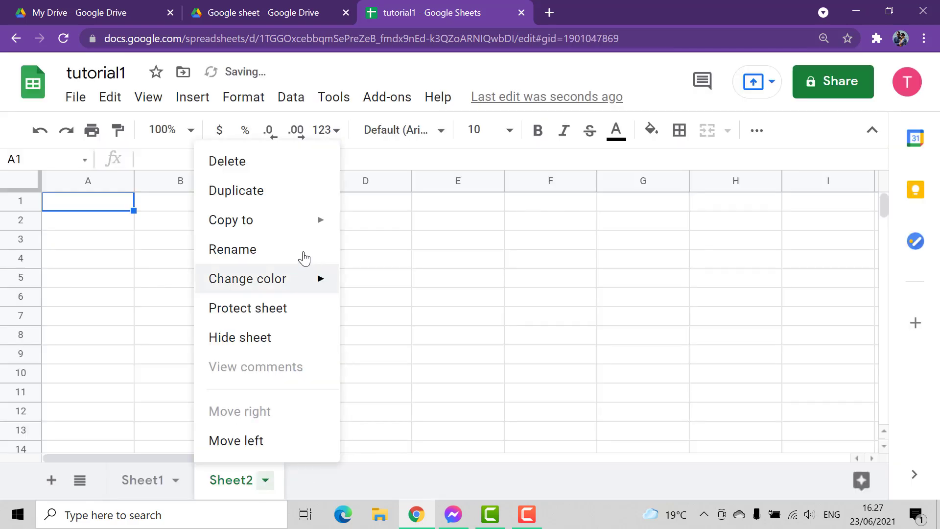
{"action": "left_click", "coordinate": [265, 164]}
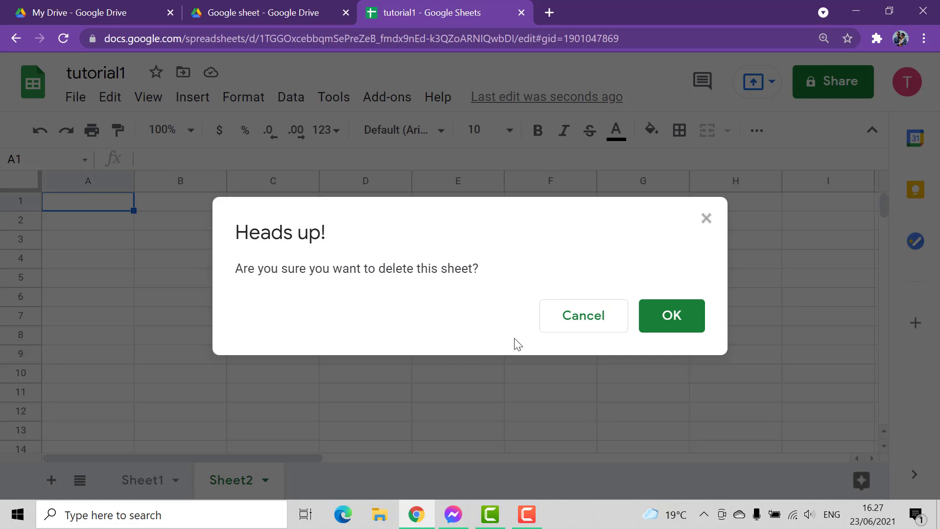
{"action": "left_click", "coordinate": [679, 326]}
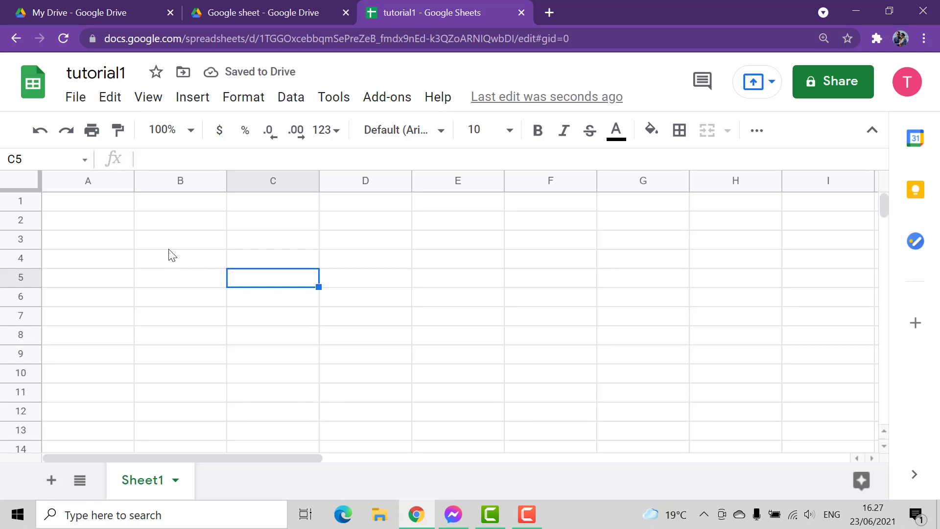
{"action": "left_click", "coordinate": [115, 209]}
{"action": "left_click", "coordinate": [195, 206]}
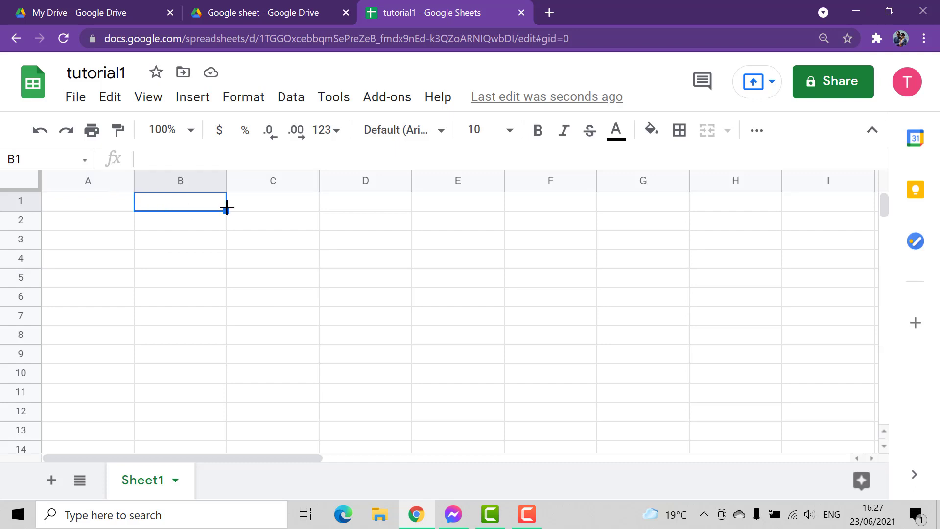
{"action": "left_click", "coordinate": [293, 208]}
{"action": "left_click", "coordinate": [354, 208]}
{"action": "left_click", "coordinate": [437, 208]}
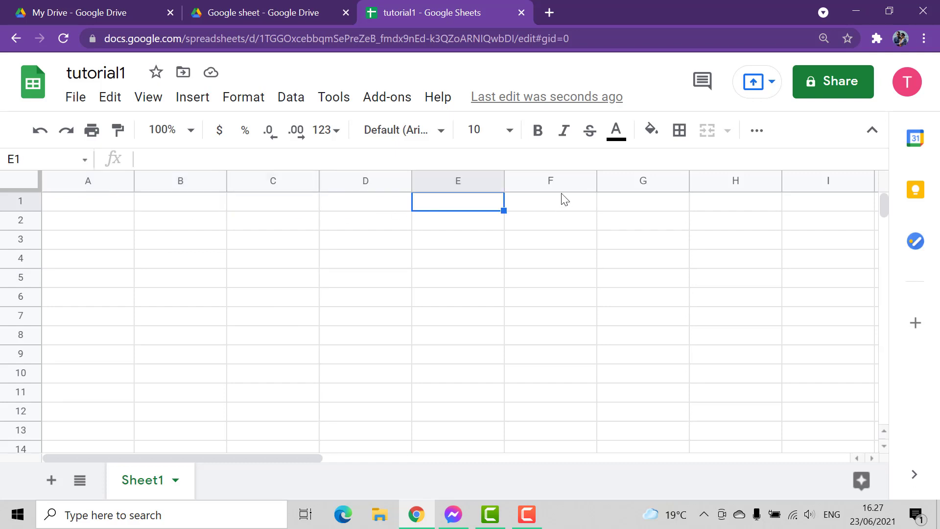
{"action": "left_click", "coordinate": [560, 205]}
{"action": "key", "text": "ctrl+space"}
{"action": "left_click", "coordinate": [311, 239]}
{"action": "left_click", "coordinate": [137, 224]}
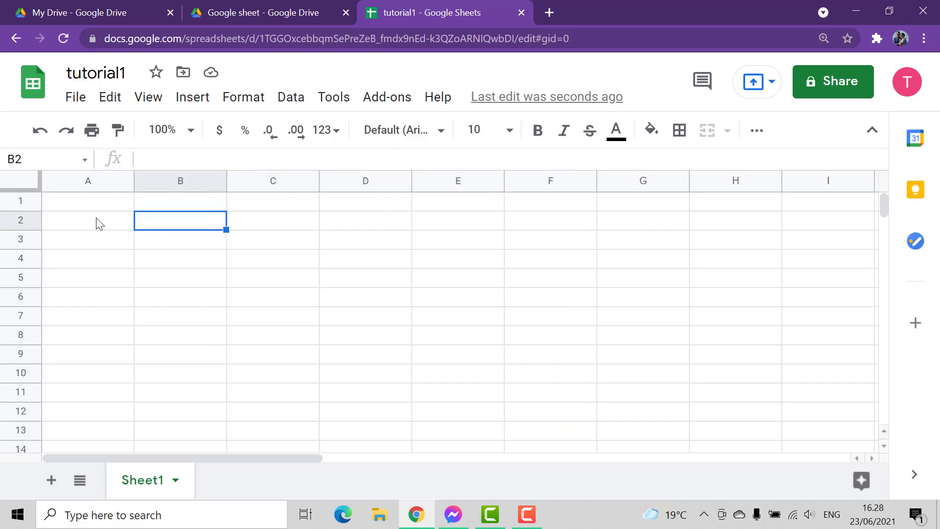
{"action": "left_click", "coordinate": [96, 209]}
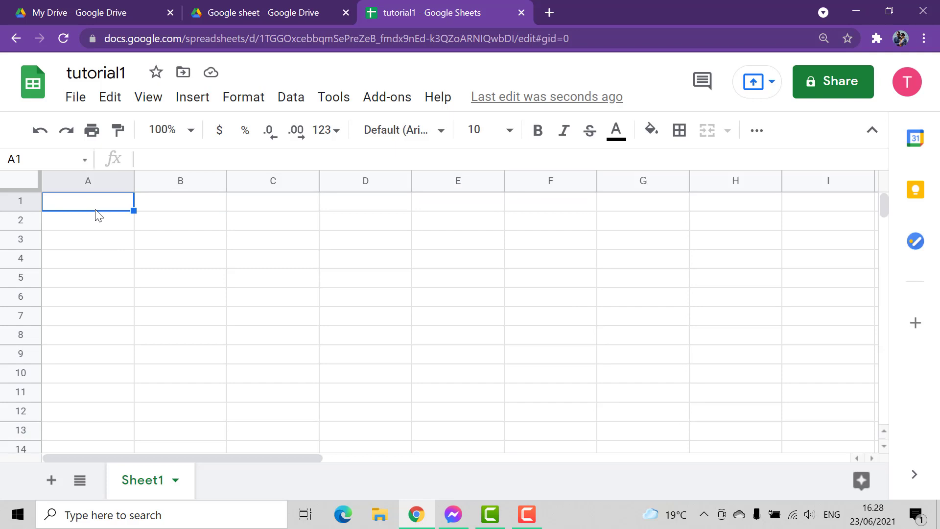
{"action": "left_click", "coordinate": [161, 207]}
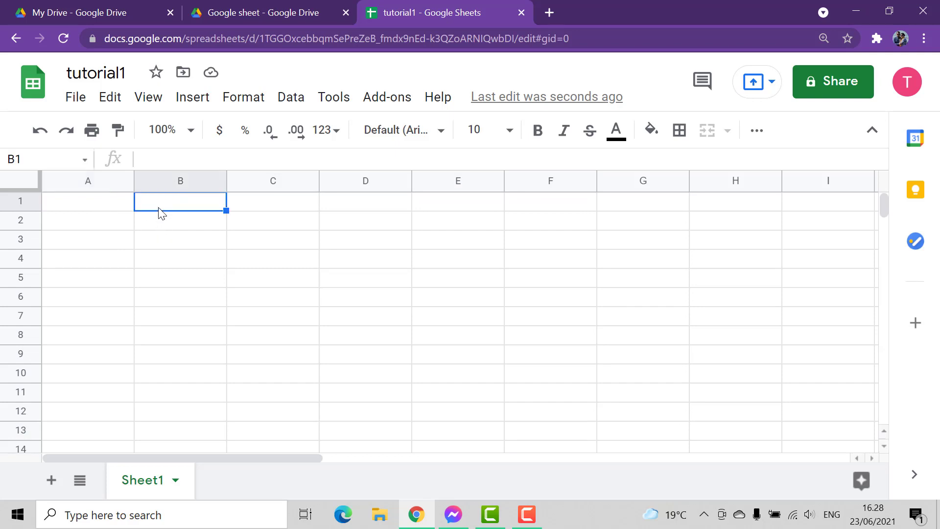
{"action": "left_click", "coordinate": [113, 205]}
{"action": "left_click", "coordinate": [179, 204]}
{"action": "left_click", "coordinate": [98, 204]}
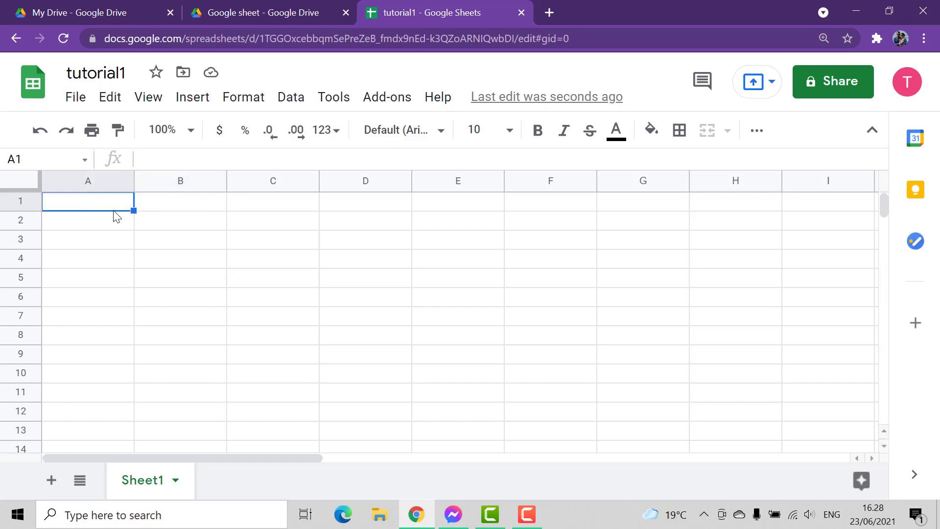
{"action": "left_click", "coordinate": [164, 220]}
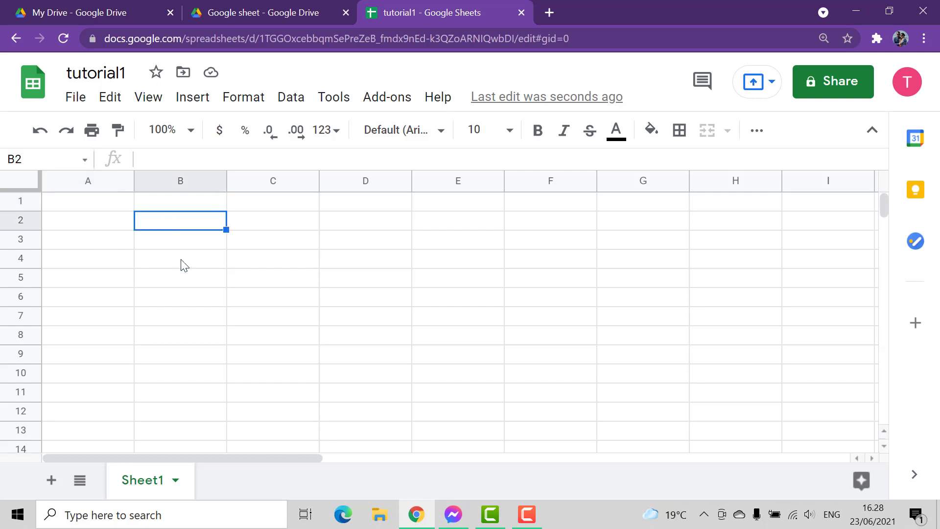
{"action": "left_click", "coordinate": [181, 260]}
{"action": "left_click", "coordinate": [81, 208]}
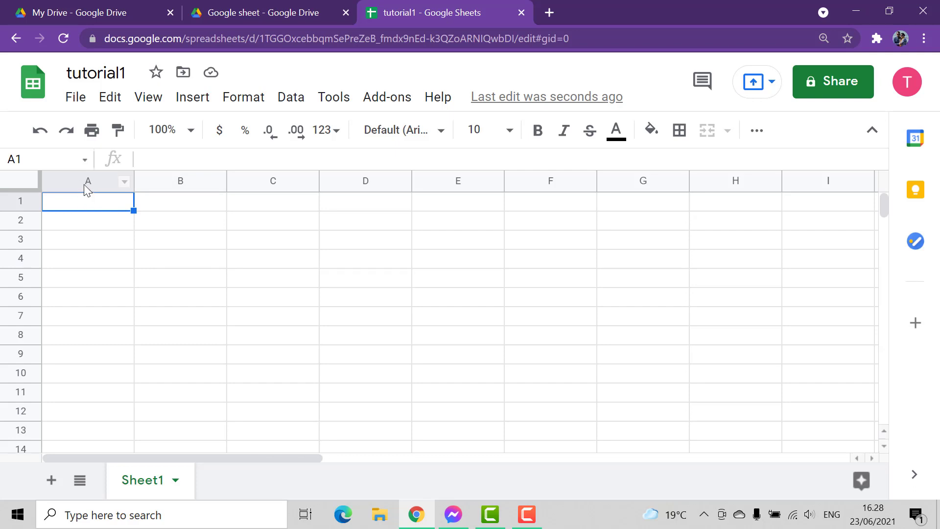
{"action": "left_click", "coordinate": [164, 203]}
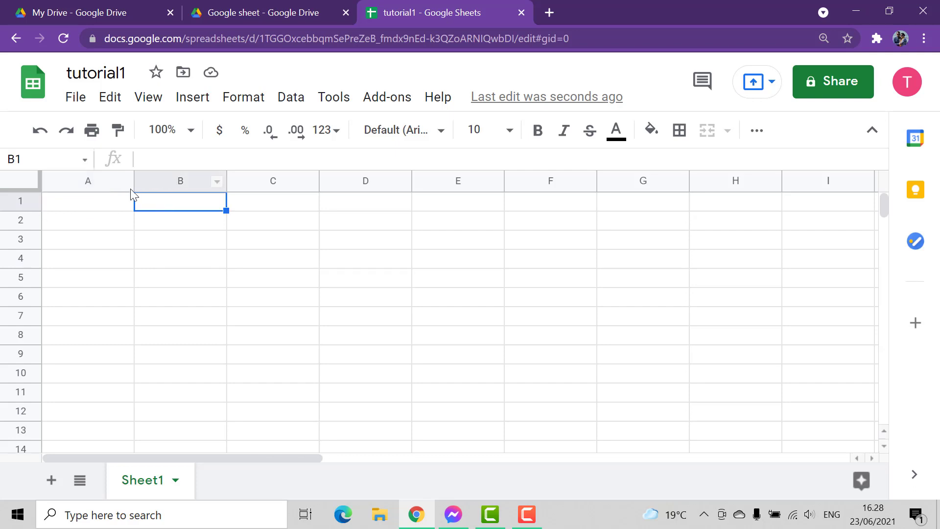
{"action": "left_click", "coordinate": [163, 283]}
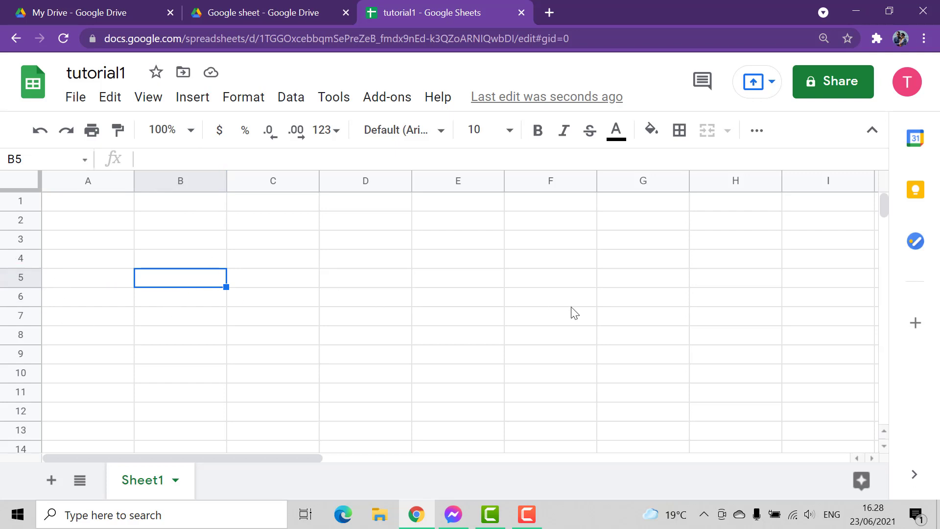
{"action": "left_click", "coordinate": [640, 301]}
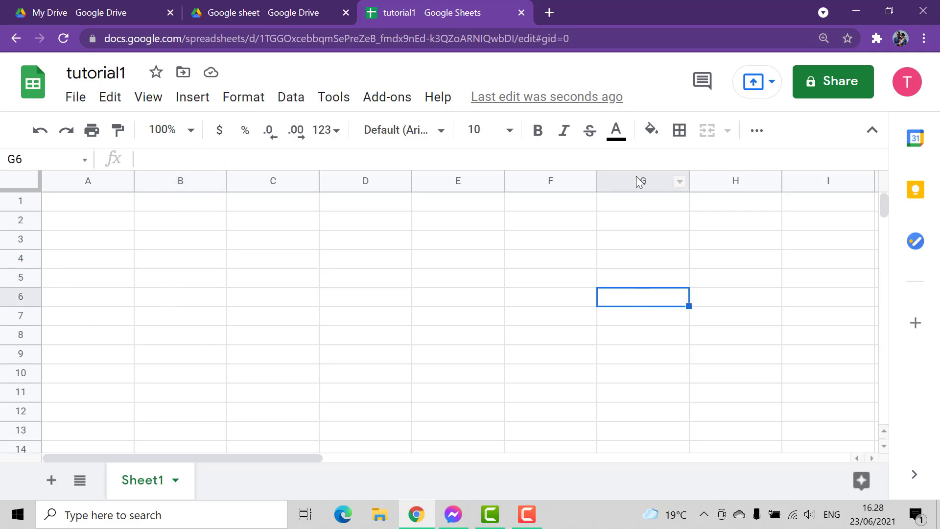
{"action": "left_click", "coordinate": [250, 277]}
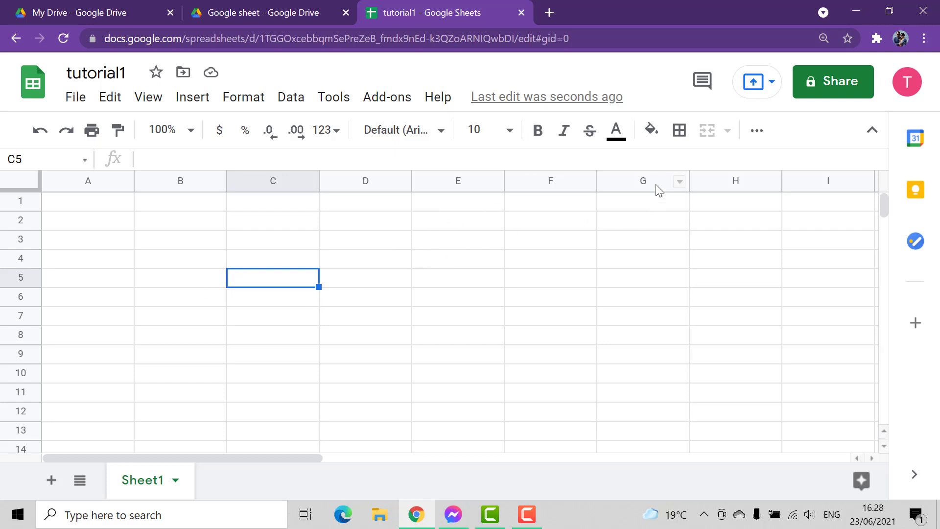
{"action": "left_click", "coordinate": [662, 301]}
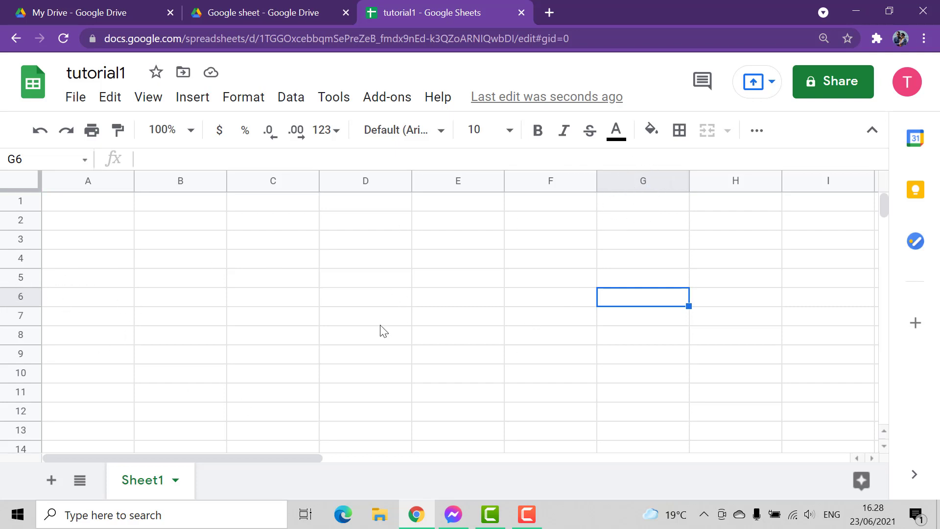
Step: Enter the column headers Name, Age, Country and Monthly Income in cells A1 to D1
{"action": "left_click", "coordinate": [106, 207]}
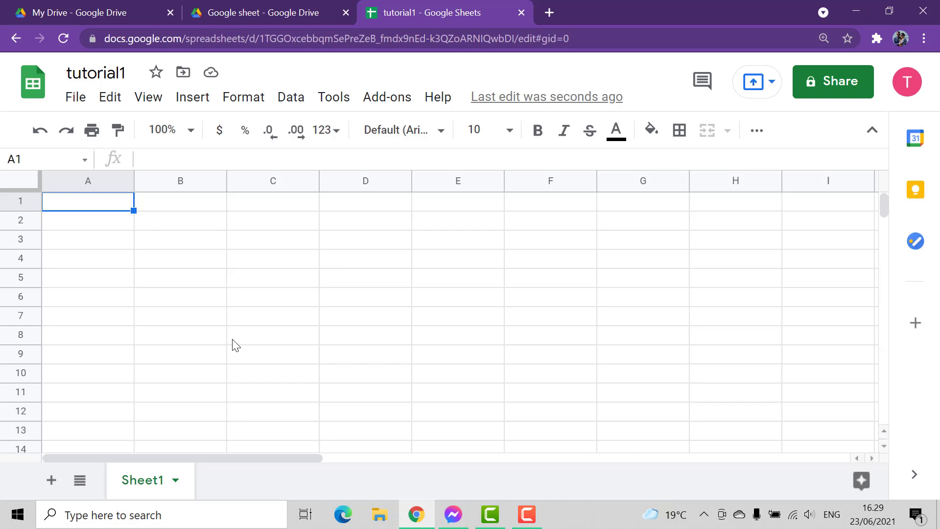
{"action": "type", "text": "Name"}
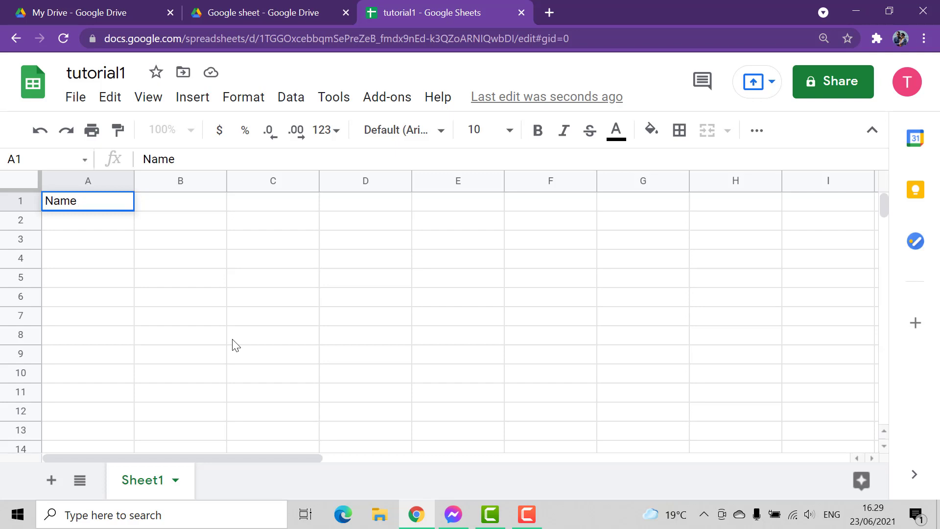
{"action": "key", "text": "Tab"}
{"action": "type", "text": "Age"}
{"action": "key", "text": "Tab"}
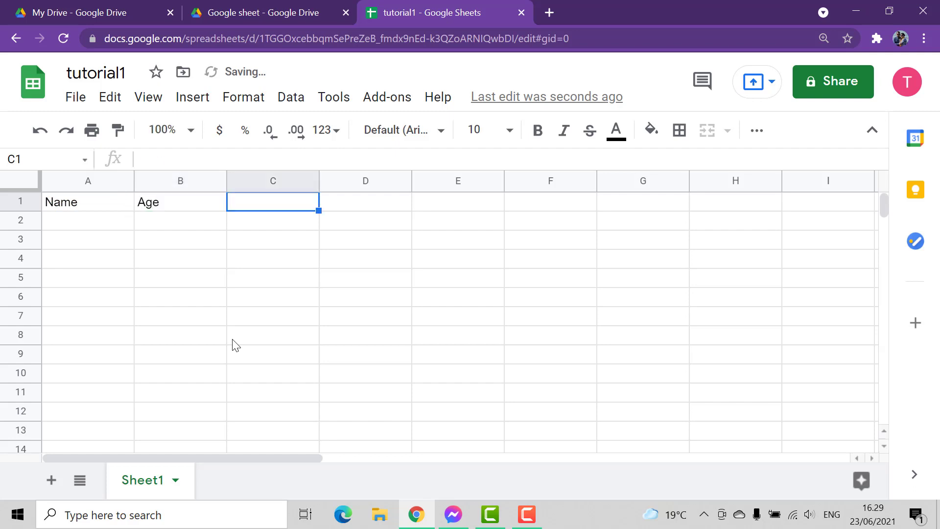
{"action": "type", "text": "Country"}
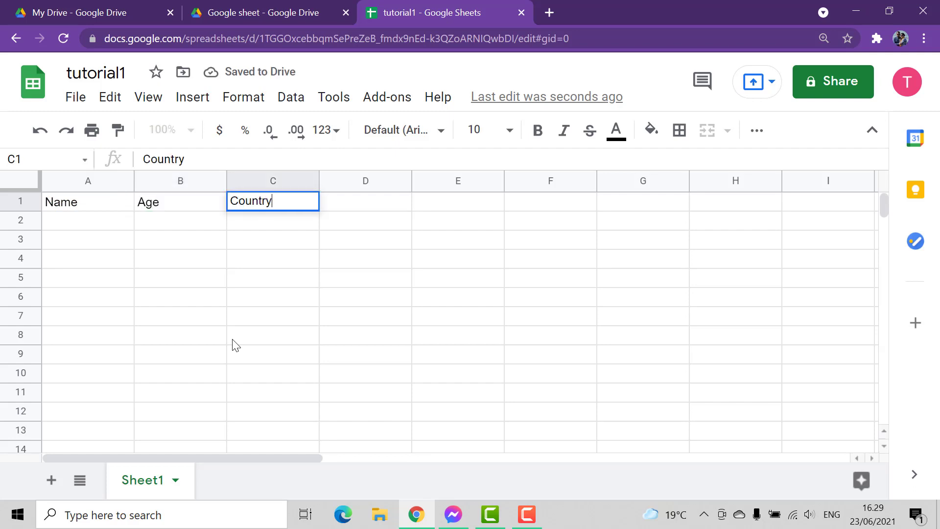
{"action": "key", "text": "Tab"}
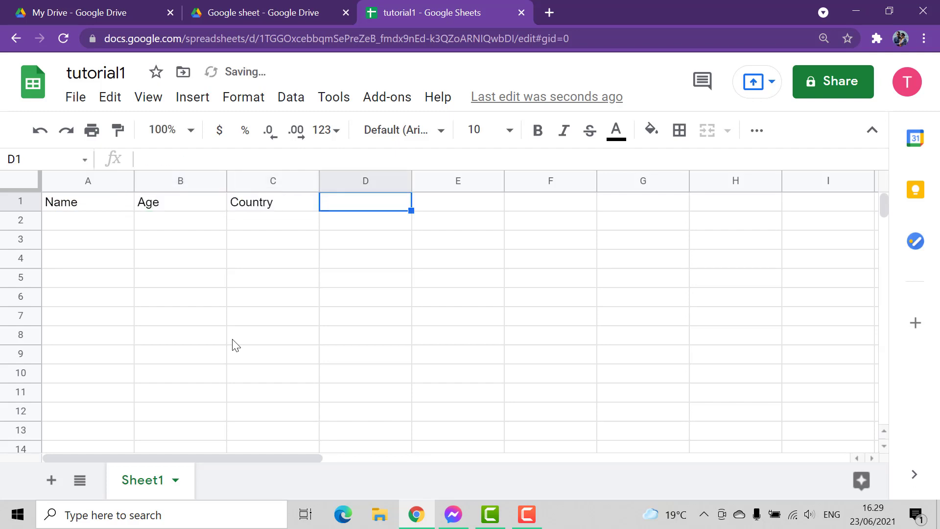
{"action": "type", "text": "Mo"}
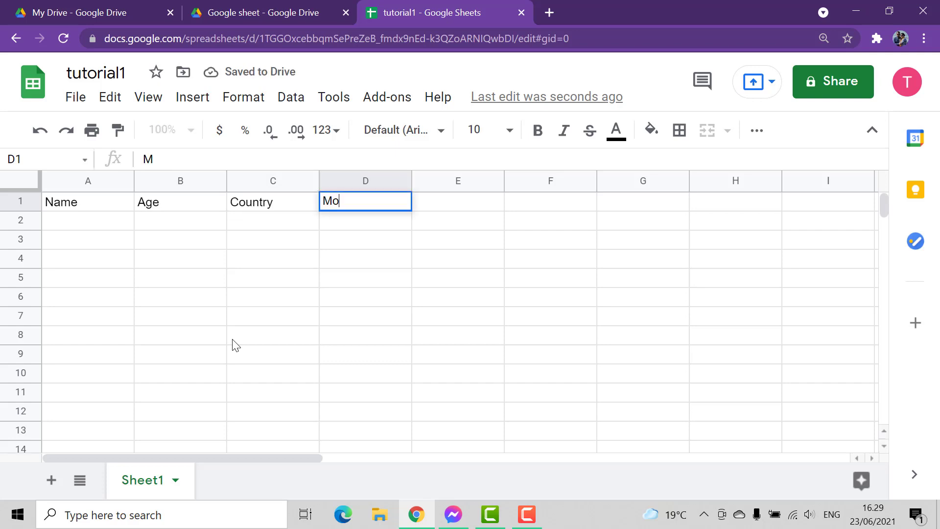
{"action": "type", "text": "nthly Income"}
{"action": "key", "text": "Tab"}
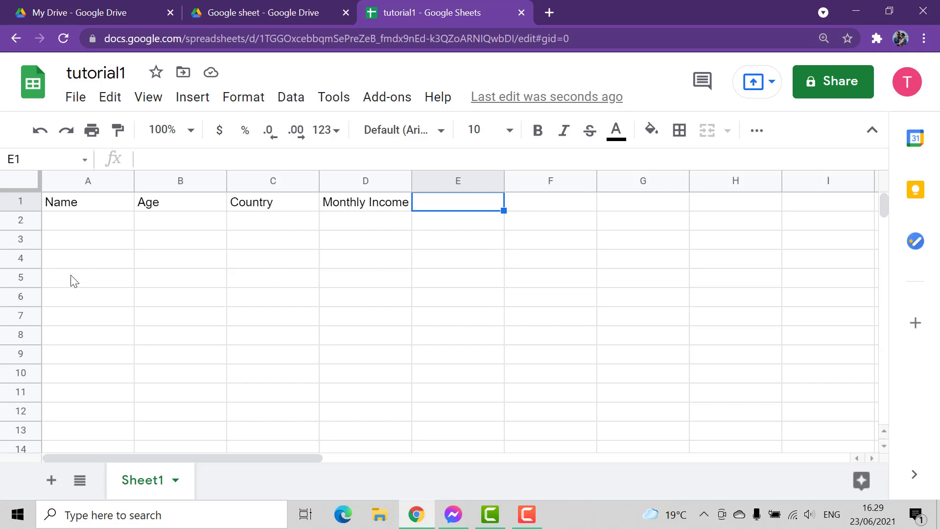
Step: Fill the Name column with Emp 1, Emp 2 and Emp 3 in cells A2 to A4
{"action": "left_click", "coordinate": [67, 223]}
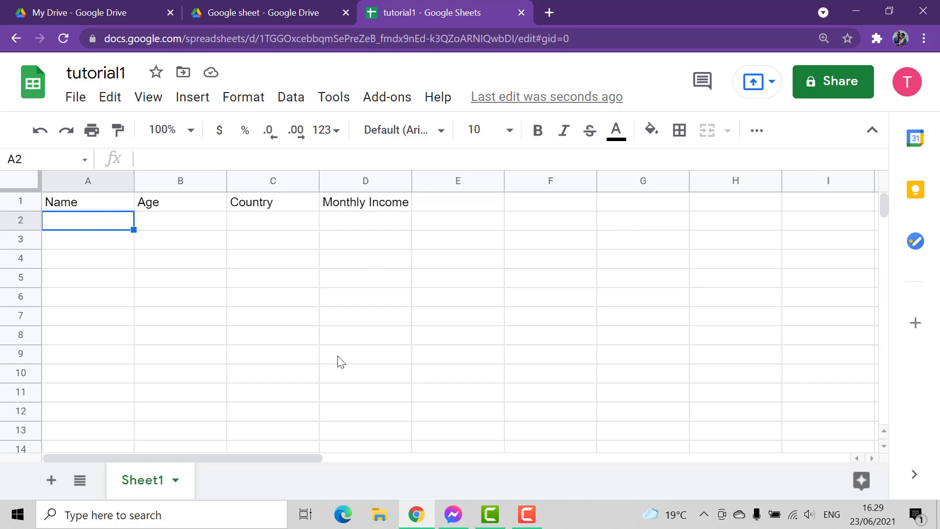
{"action": "type", "text": "Emp 1"}
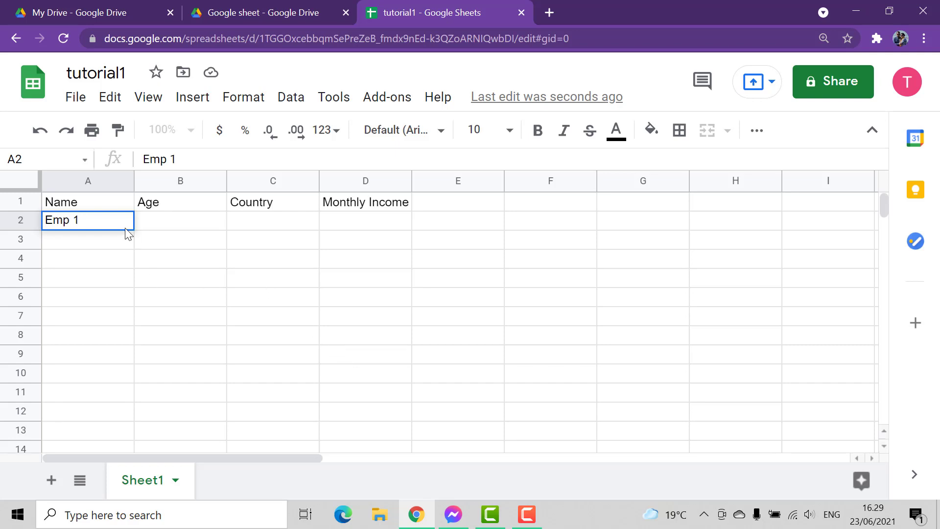
{"action": "left_click", "coordinate": [116, 245]}
{"action": "type", "text": "Emp 2"}
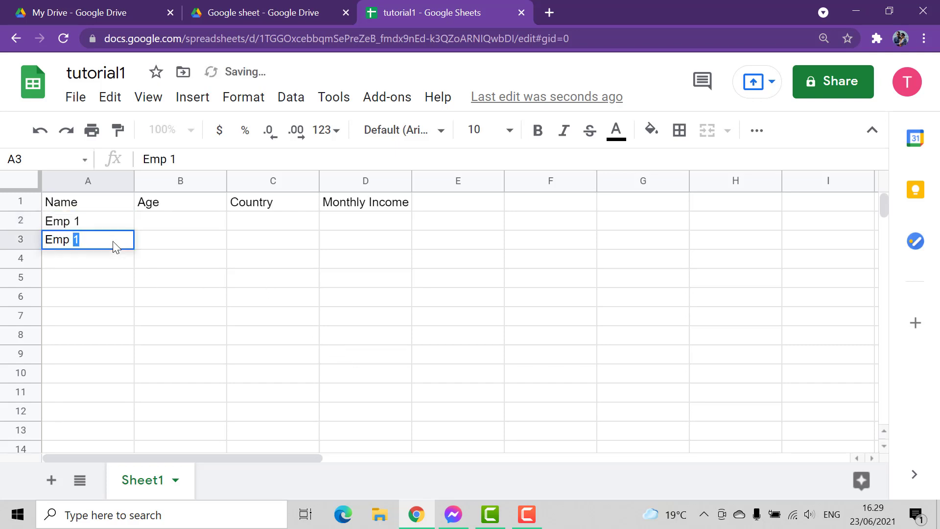
{"action": "left_click", "coordinate": [102, 261]}
{"action": "type", "text": "Emp 3"}
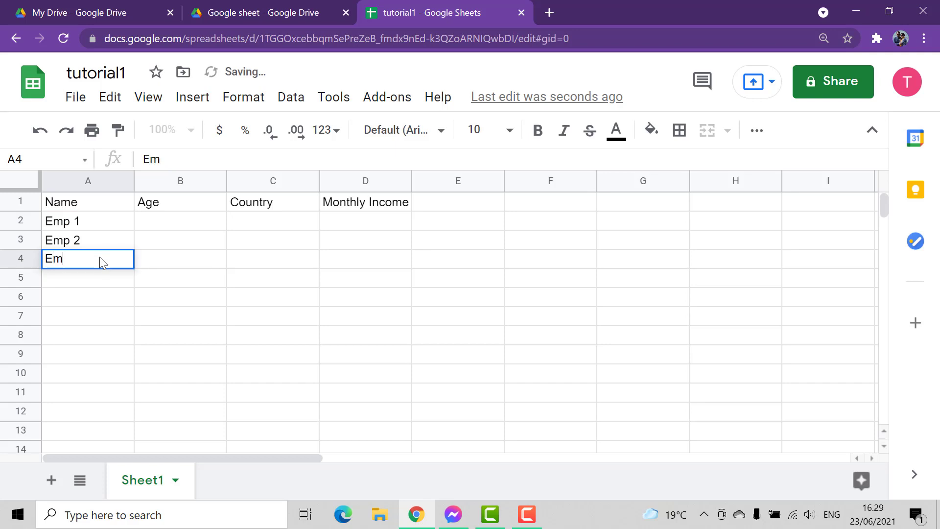
Step: Enter the ages 23, 41 and 45 for the three employees in cells B2 to B4
{"action": "left_click", "coordinate": [175, 217]}
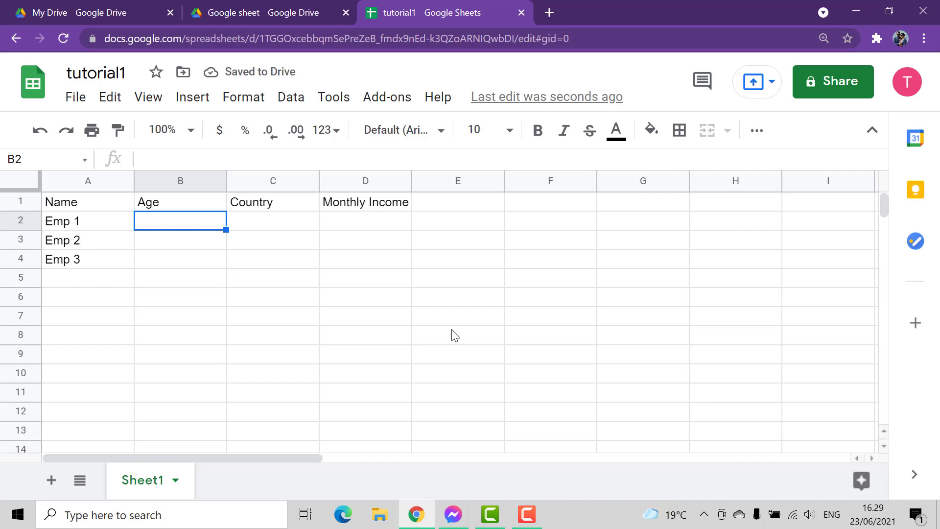
{"action": "type", "text": "23"}
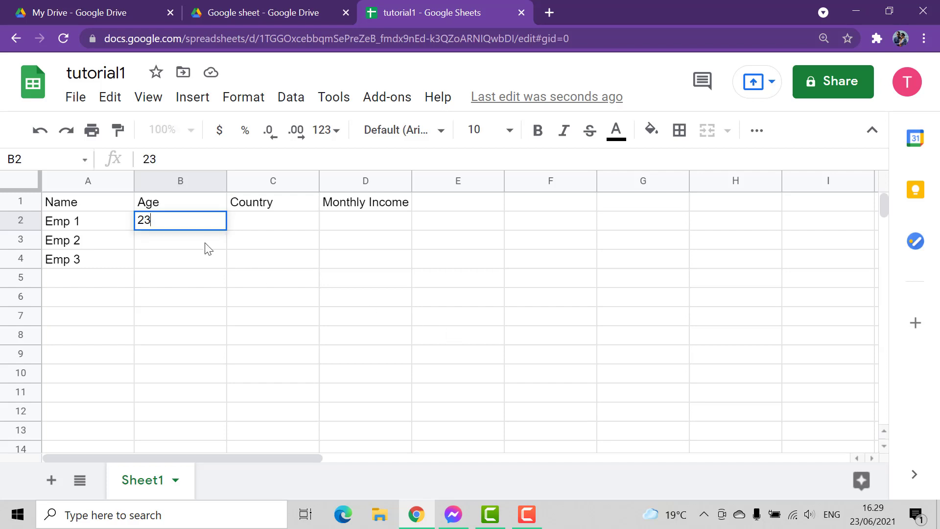
{"action": "left_click", "coordinate": [207, 247]}
{"action": "type", "text": "41"}
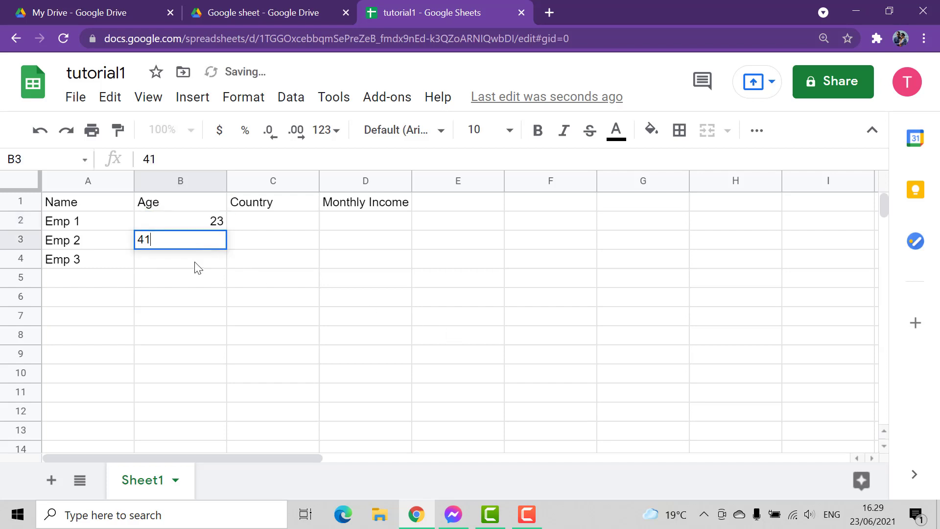
{"action": "left_click", "coordinate": [195, 266]}
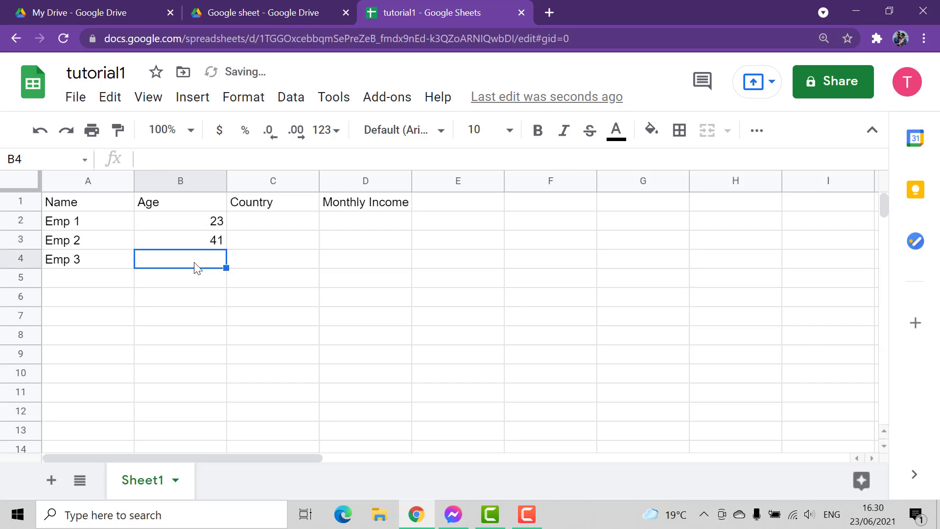
{"action": "type", "text": "45"}
Step: Enter the countries Sudan, Russia and Belgium in C2 to C4 and the monthly incomes 30000, 24000 and 12000 in D2 to D4
{"action": "left_click", "coordinate": [278, 224]}
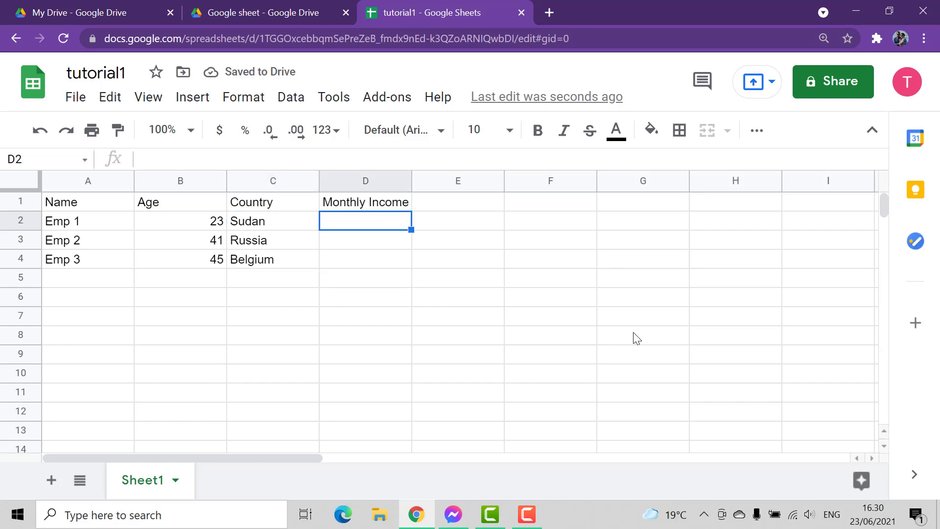
{"action": "double_click", "coordinate": [367, 223]}
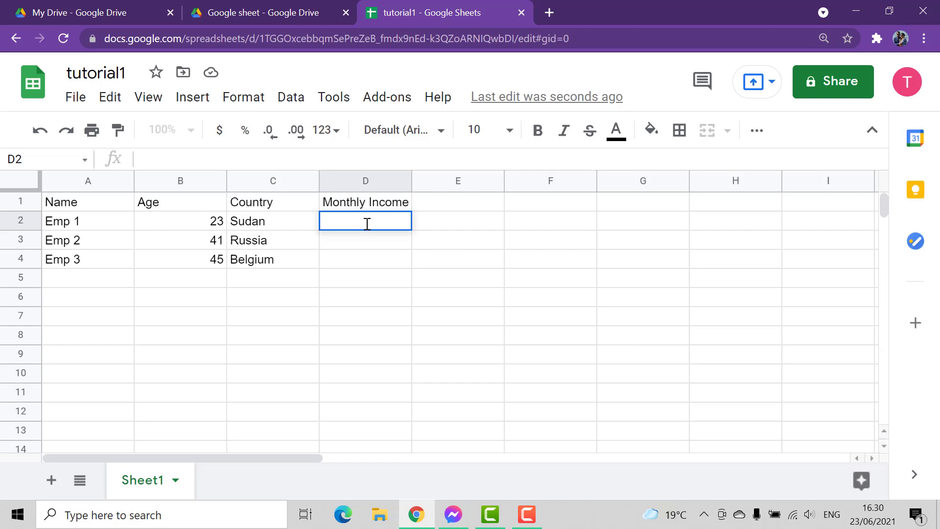
{"action": "type", "text": "30000"}
{"action": "key", "text": "Return"}
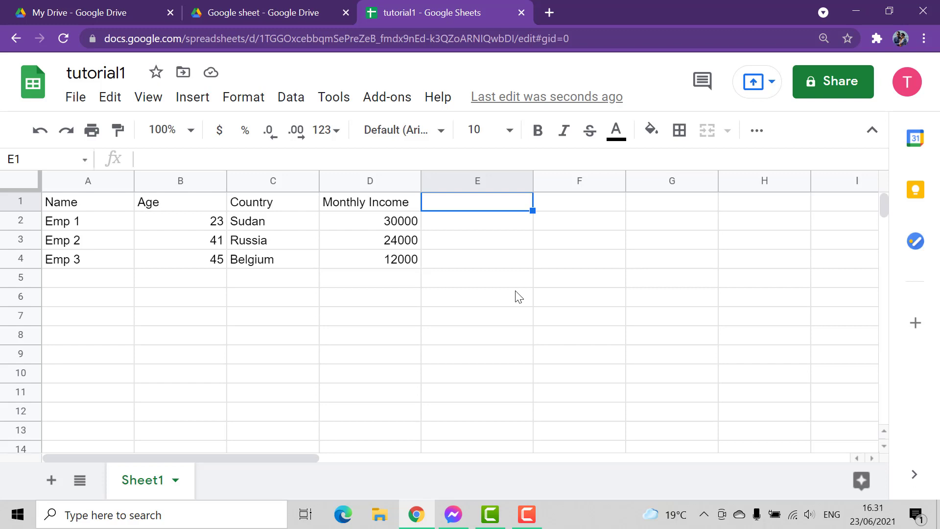
Step: Add the header Total salary in E1 and enter the formula =D2+D3+D4 in E2, declining the suggested autofill
{"action": "double_click", "coordinate": [455, 210]}
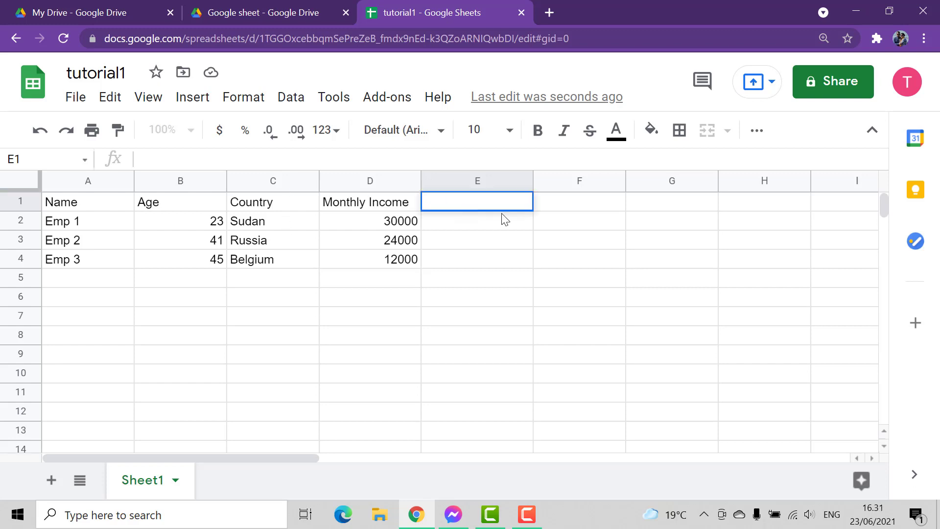
{"action": "type", "text": "Total salary"}
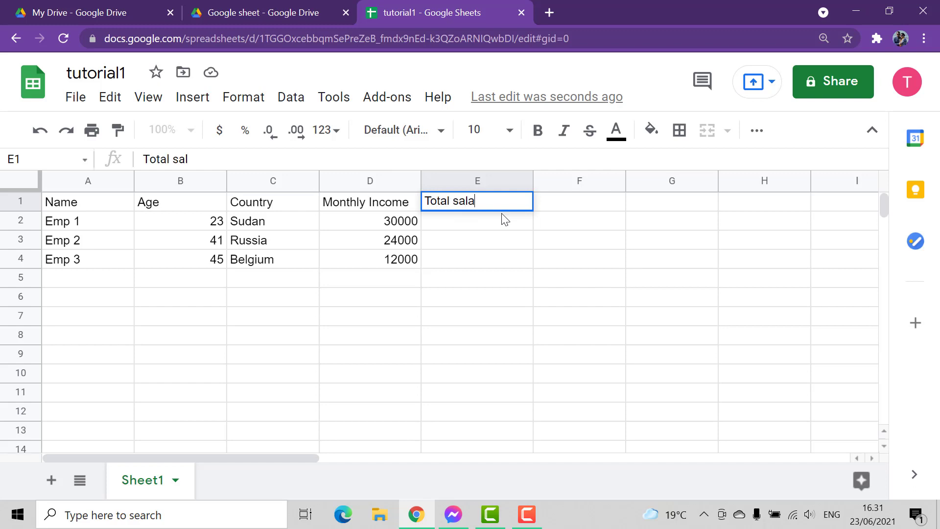
{"action": "left_click", "coordinate": [478, 224]}
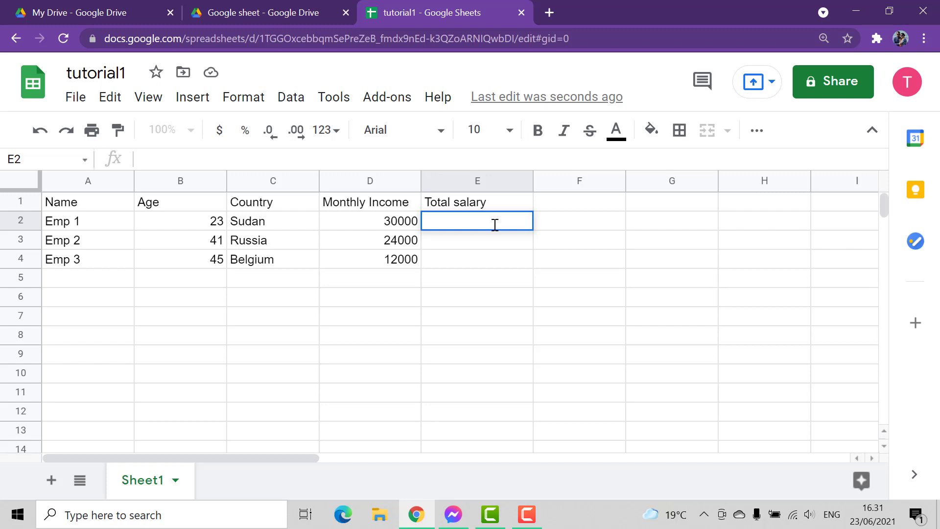
{"action": "type", "text": "="}
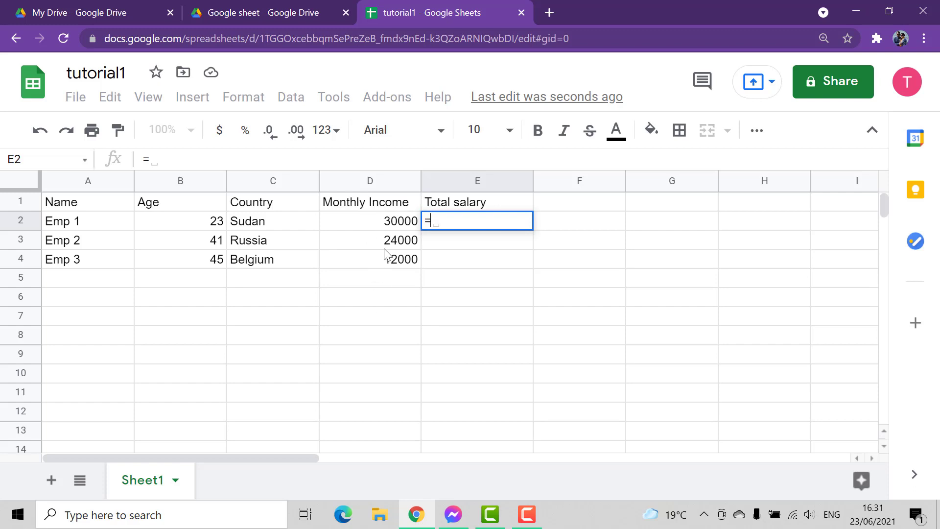
{"action": "left_click", "coordinate": [378, 223]}
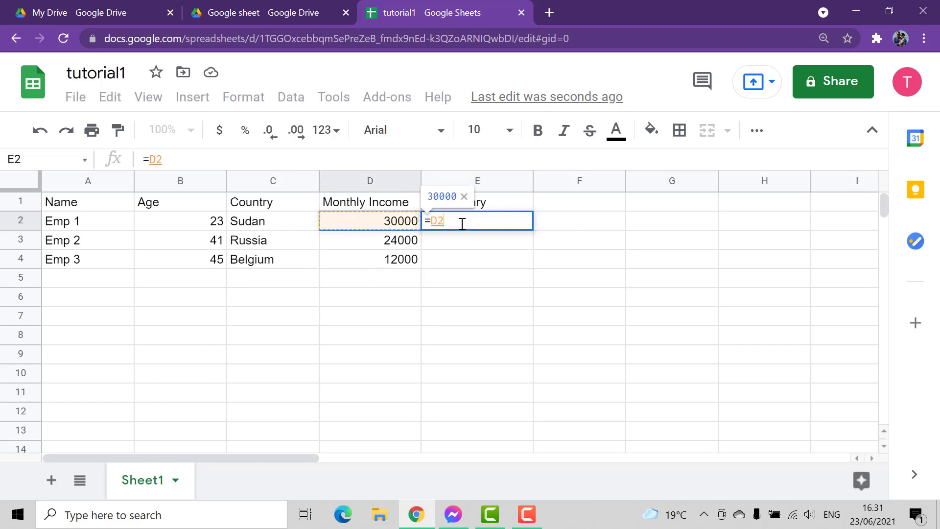
{"action": "type", "text": "+"}
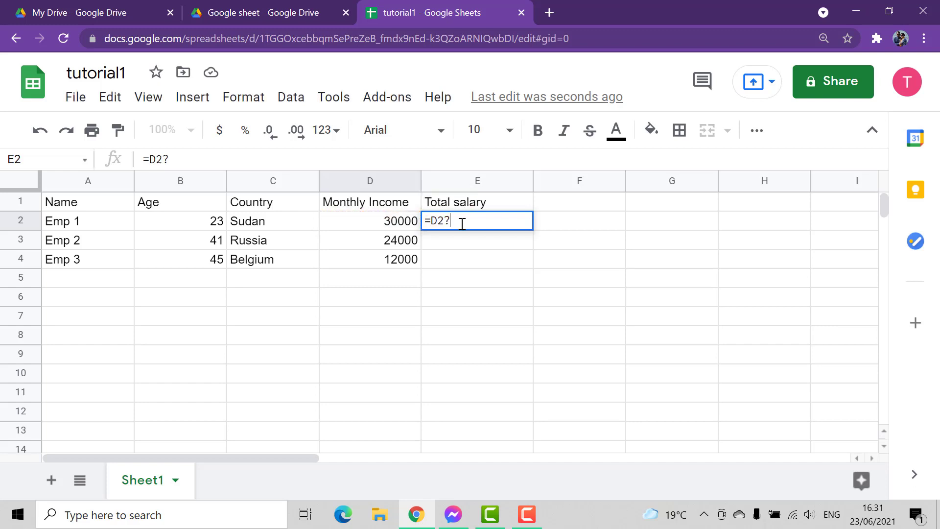
{"action": "left_click", "coordinate": [383, 242]}
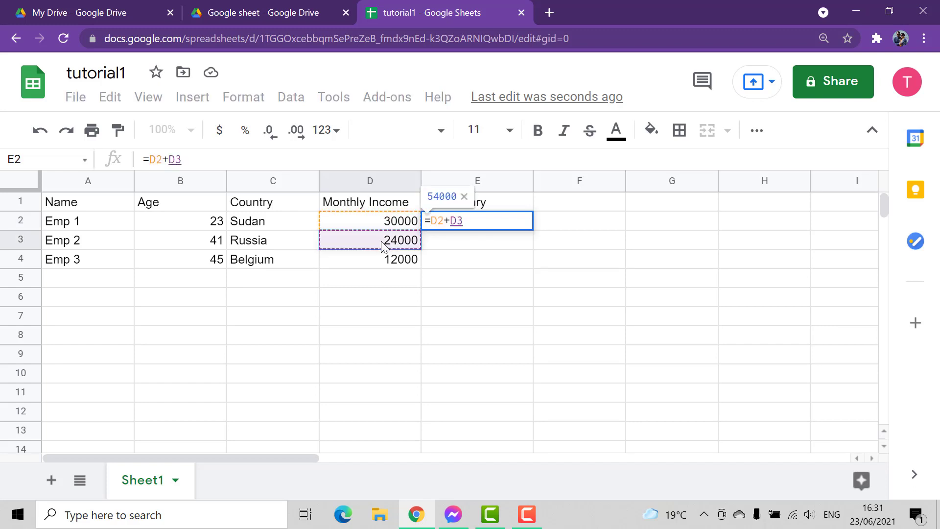
{"action": "type", "text": "+"}
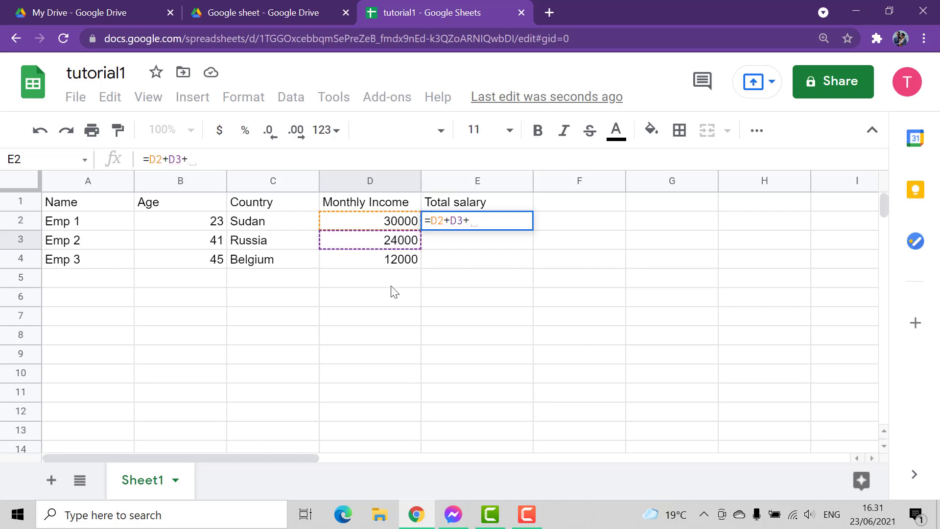
{"action": "left_click", "coordinate": [396, 261]}
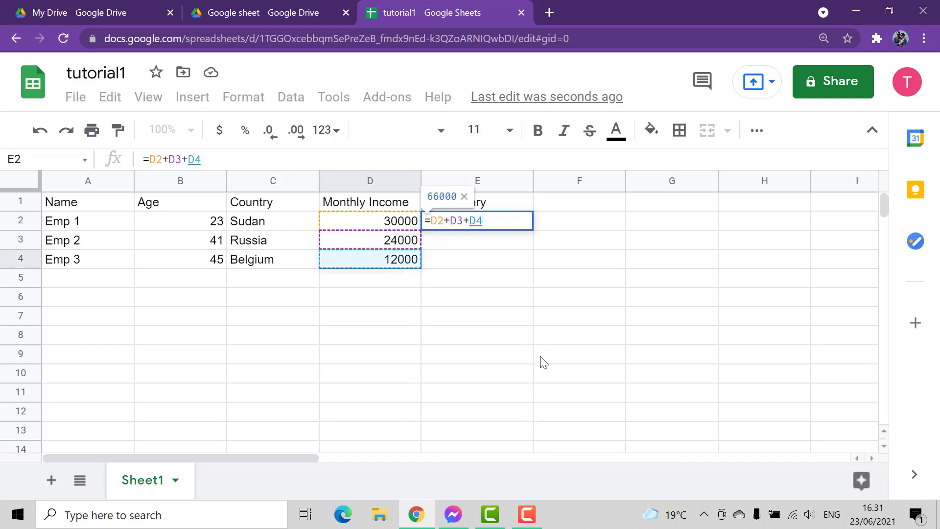
{"action": "key", "text": "Return"}
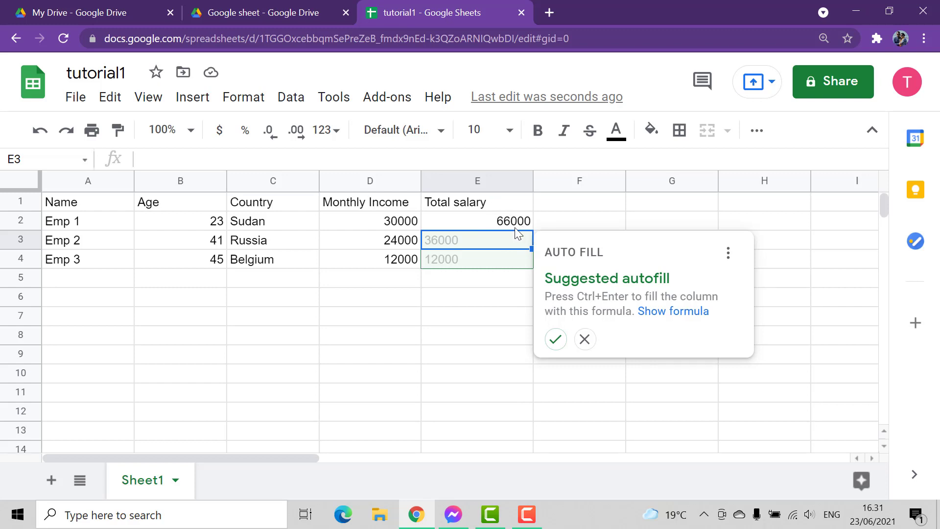
{"action": "left_click", "coordinate": [583, 339]}
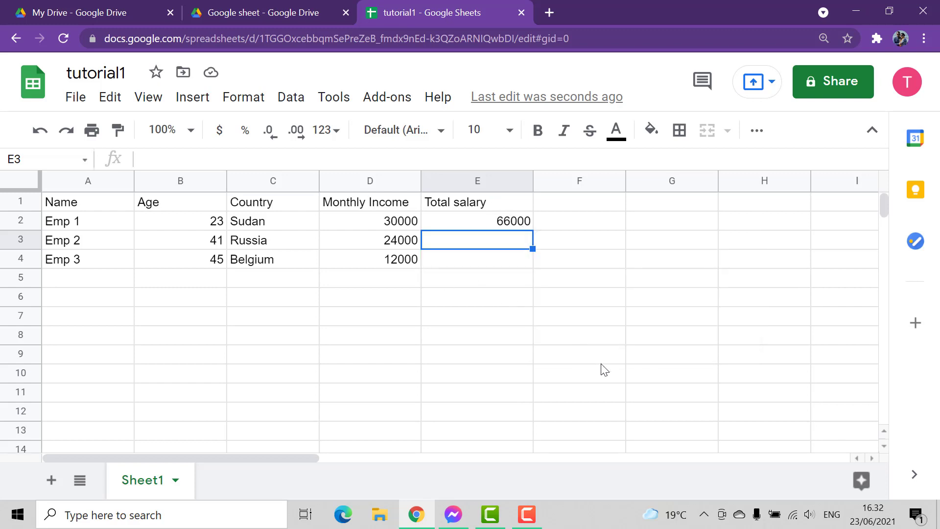
Step: Enter the formula =SUM(D2:D4) in cell E3 using the built-in SUM function over the monthly incomes
{"action": "left_click", "coordinate": [504, 224]}
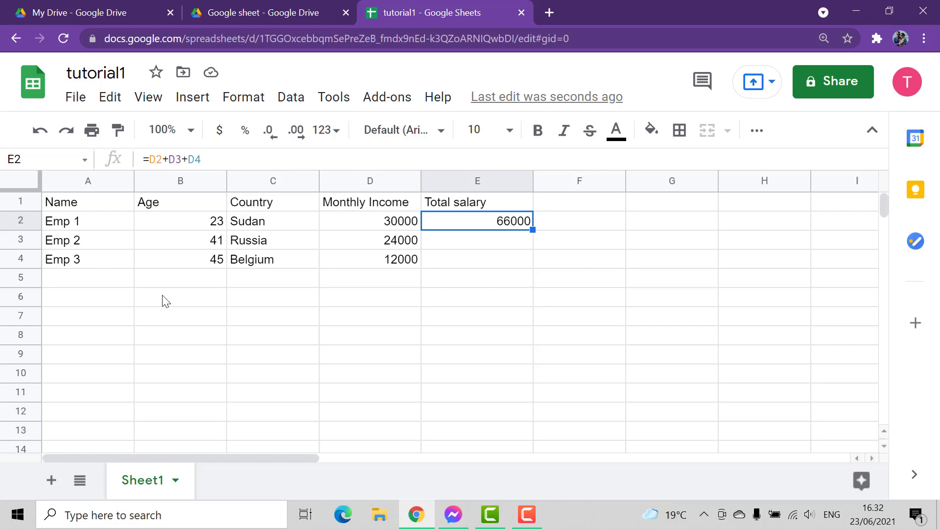
{"action": "left_click", "coordinate": [505, 248]}
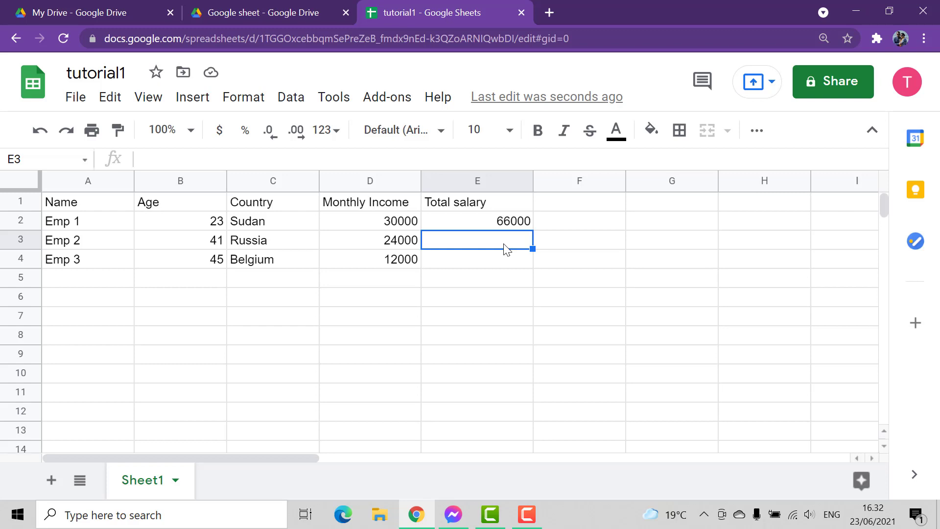
{"action": "type", "text": "0"}
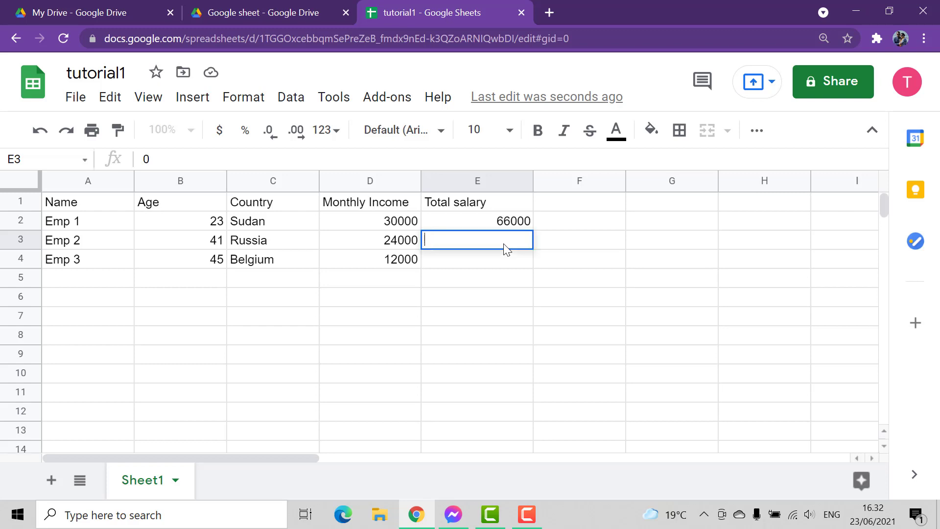
{"action": "type", "text": "="}
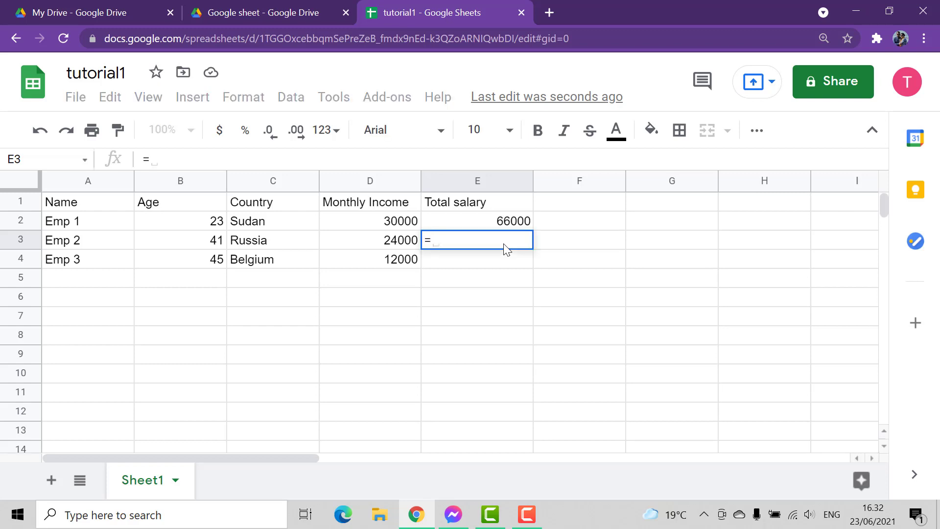
{"action": "left_click", "coordinate": [757, 135]}
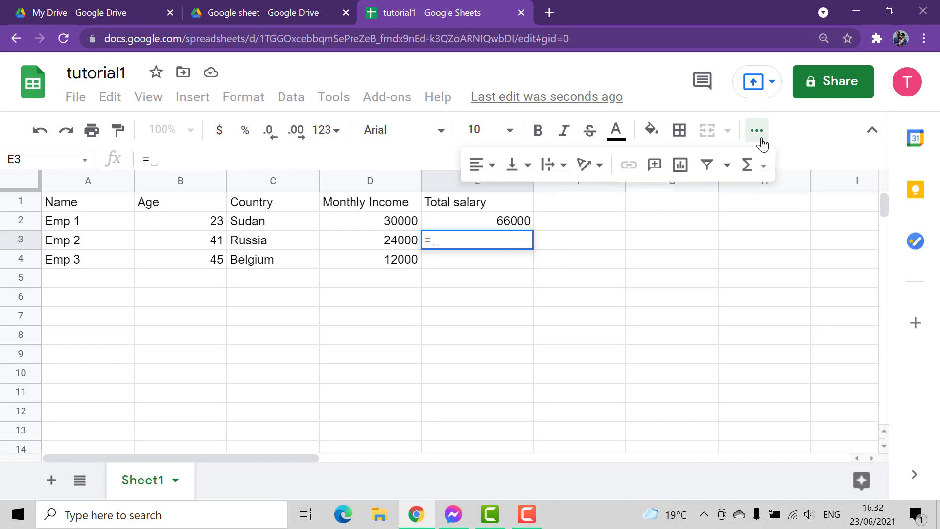
{"action": "left_click", "coordinate": [763, 168]}
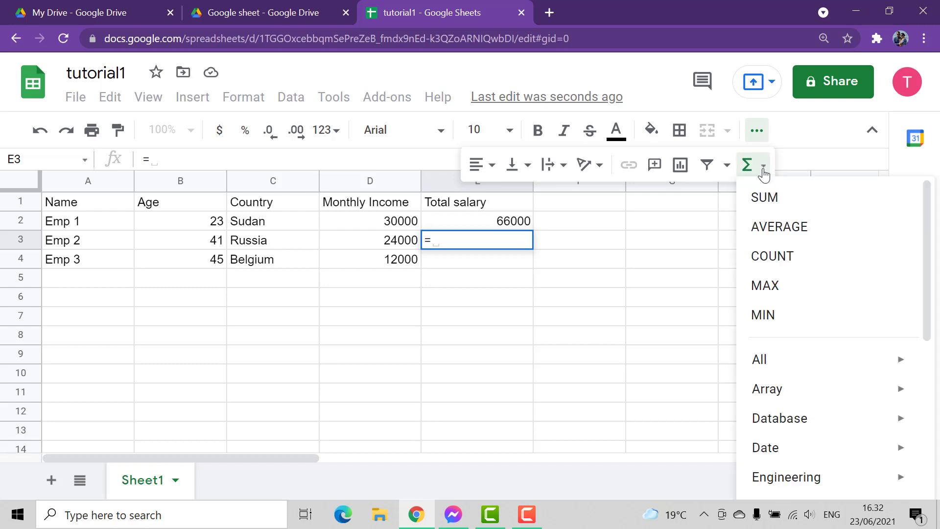
{"action": "left_click", "coordinate": [770, 206]}
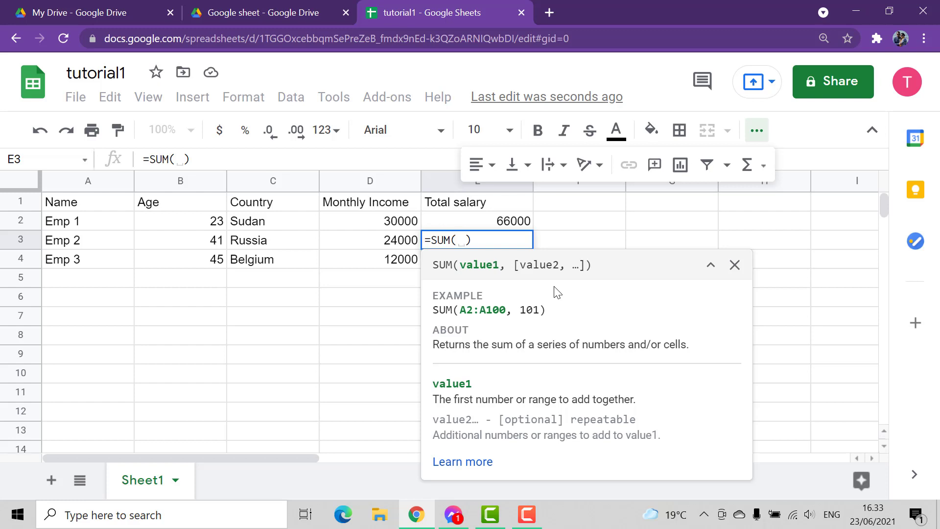
{"action": "left_click_drag", "start_coordinate": [386, 224], "coordinate": [400, 260]}
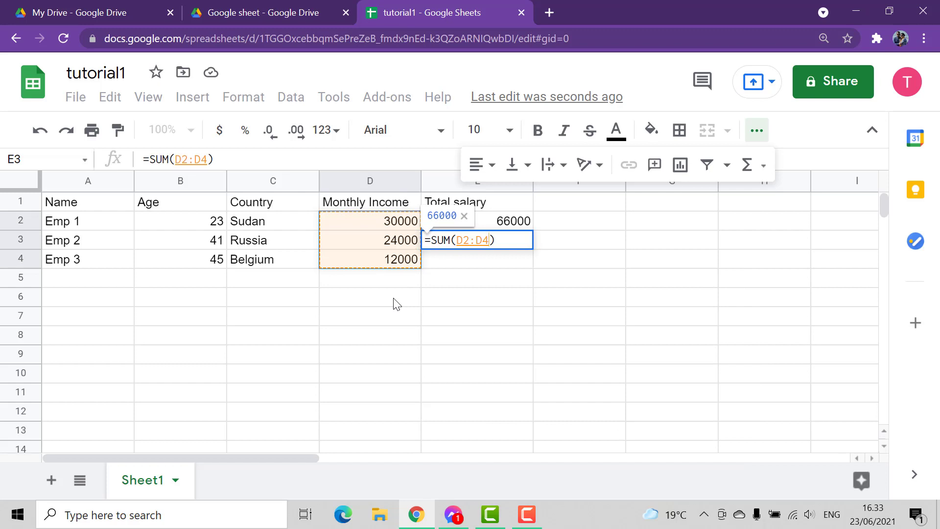
{"action": "key", "text": "Return"}
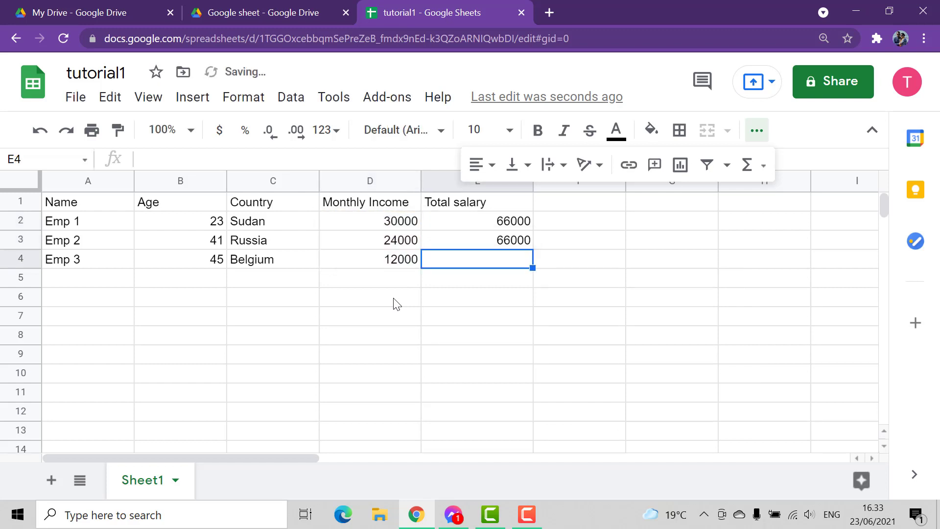
Step: Compare the formulas behind the two total salary cells, E2 and E3
{"action": "left_click", "coordinate": [514, 223]}
{"action": "left_click", "coordinate": [511, 241]}
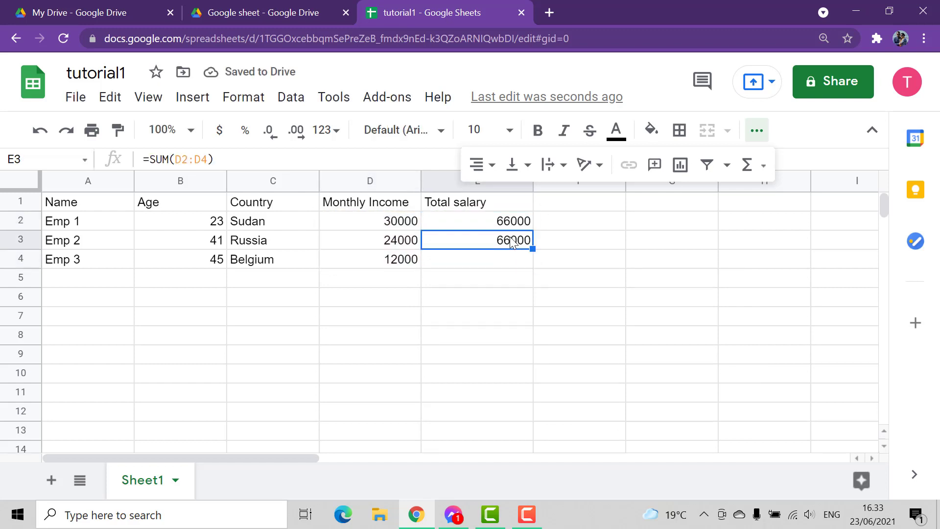
{"action": "left_click", "coordinate": [513, 221]}
{"action": "left_click", "coordinate": [514, 244]}
{"action": "left_click", "coordinate": [514, 221]}
{"action": "left_click", "coordinate": [513, 239]}
{"action": "left_click", "coordinate": [514, 223]}
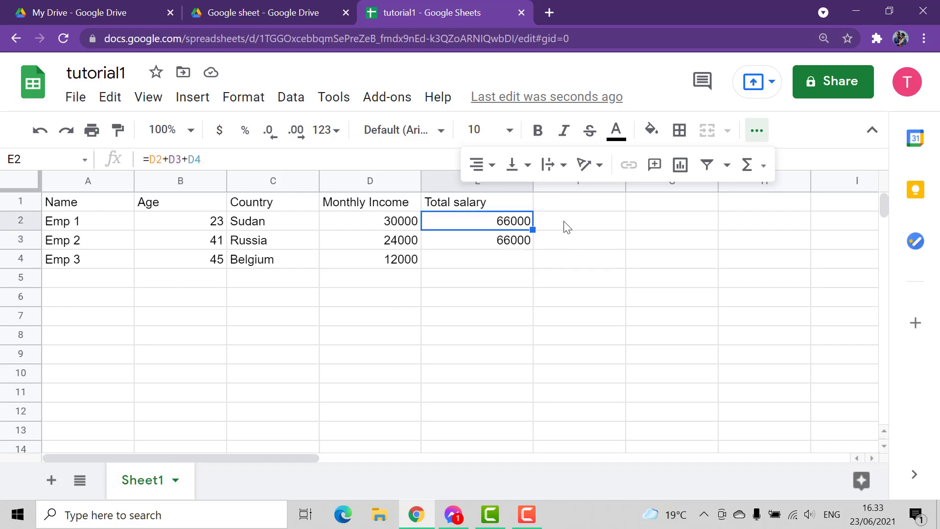
Step: Add the column header Avg M income in cell F1
{"action": "left_click", "coordinate": [570, 206]}
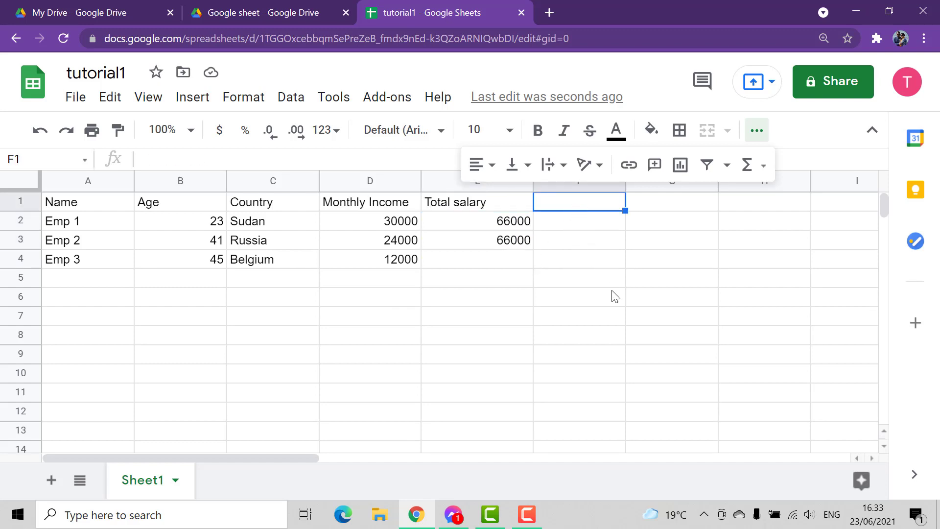
{"action": "type", "text": "Av"}
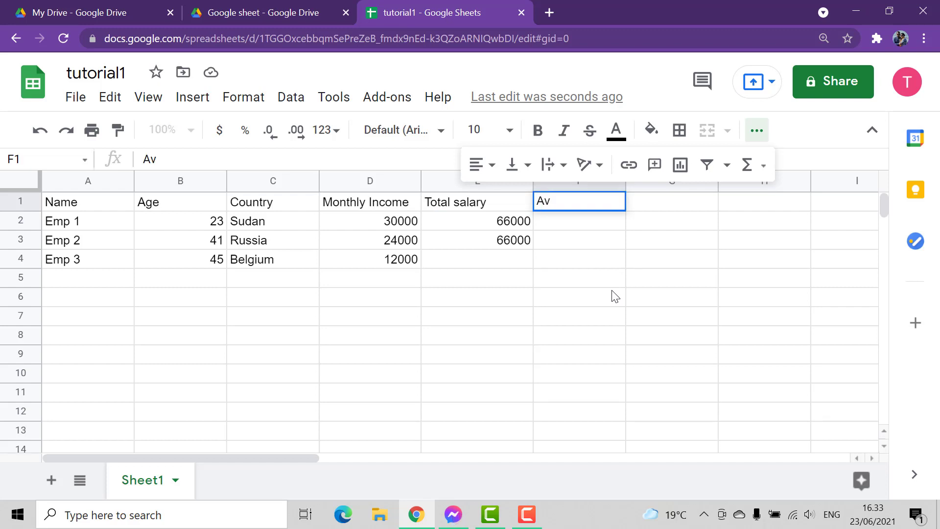
{"action": "type", "text": "g M income"}
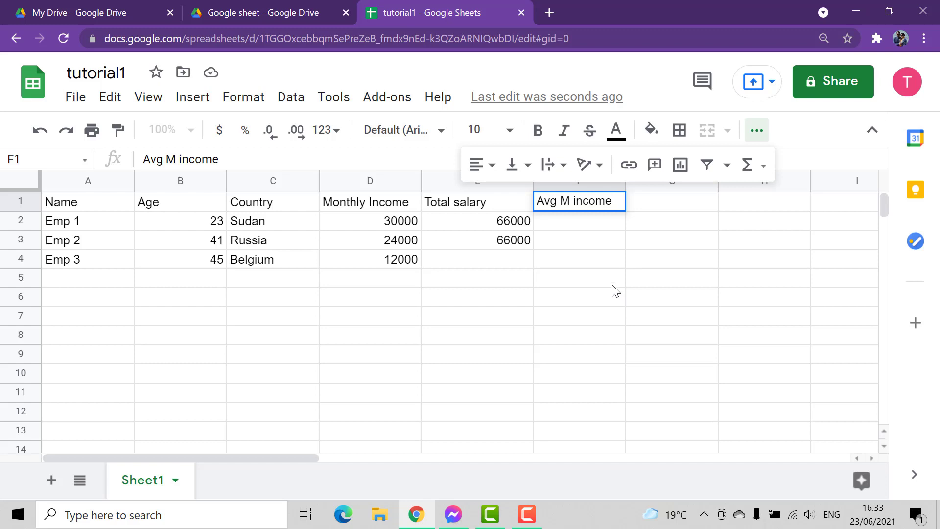
Step: Enter the formula =(D2+D3+D4)/3 in cell F2 to average the three monthly incomes manually
{"action": "left_click", "coordinate": [579, 231]}
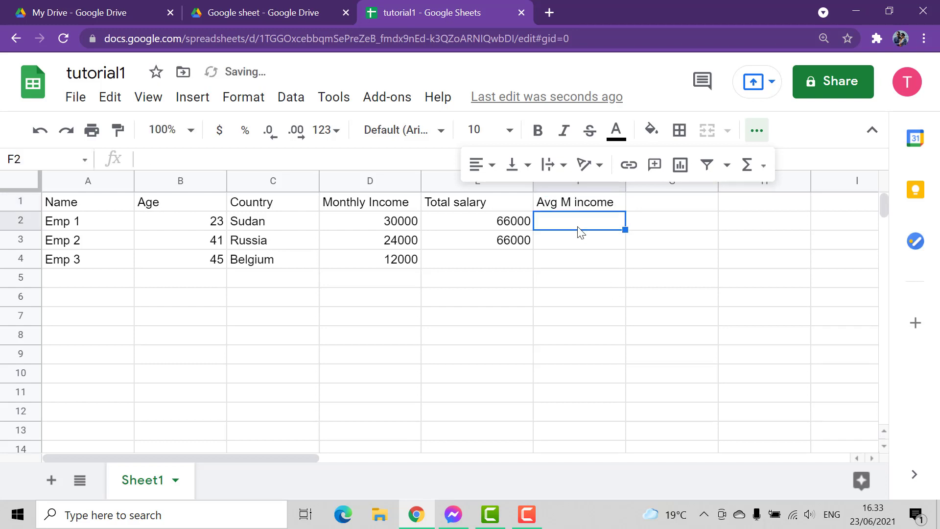
{"action": "type", "text": "="}
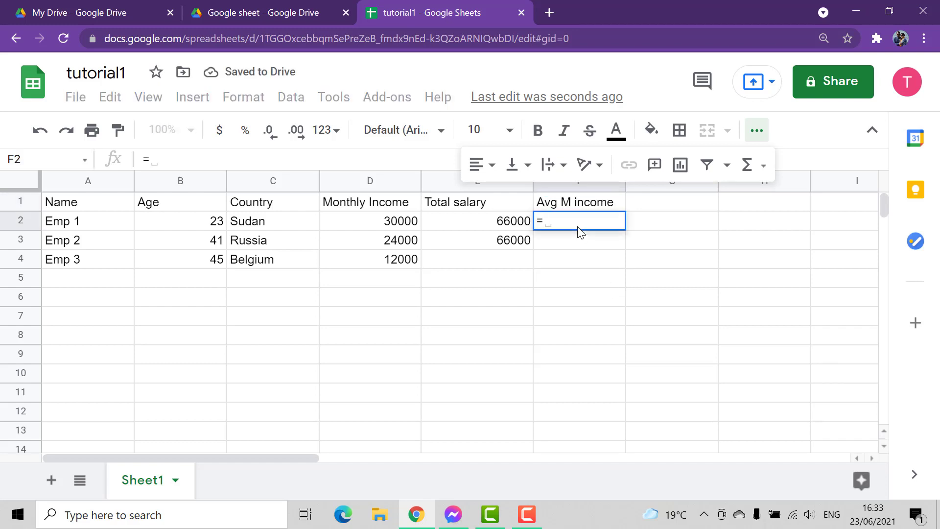
{"action": "left_click", "coordinate": [406, 223]}
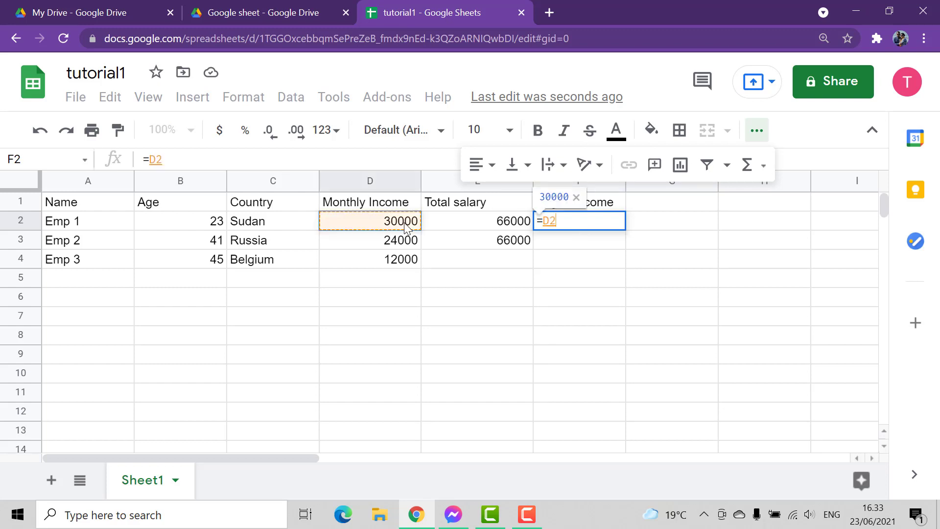
{"action": "left_click", "coordinate": [150, 159]}
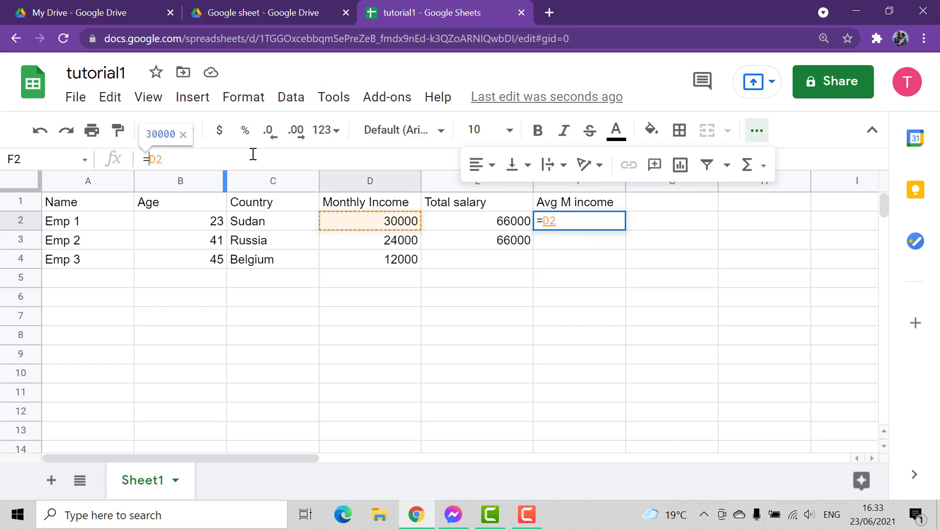
{"action": "type", "text": "(+"}
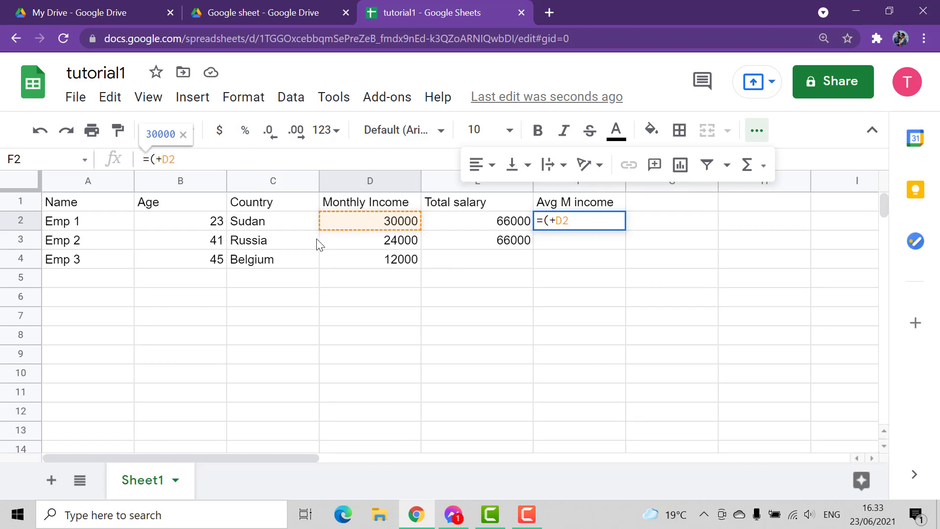
{"action": "left_click", "coordinate": [193, 155]}
{"action": "type", "text": "+"}
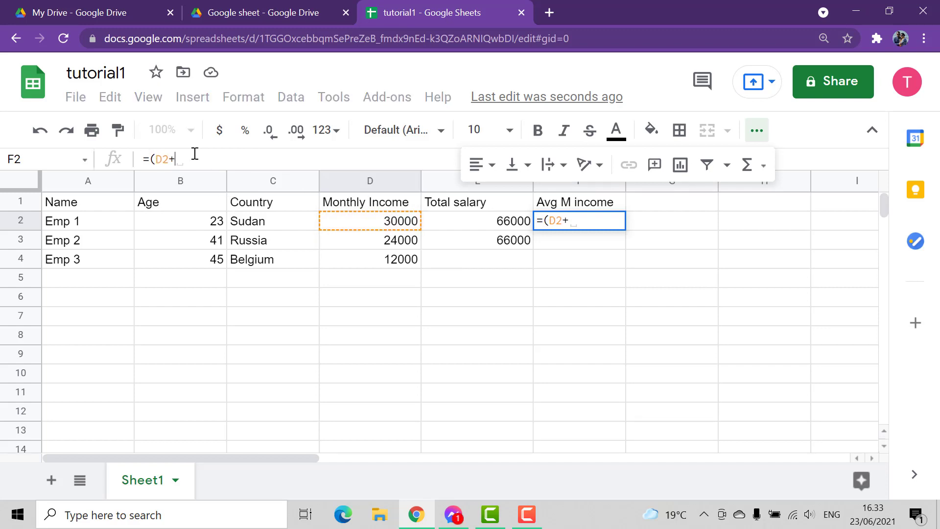
{"action": "left_click", "coordinate": [388, 244]}
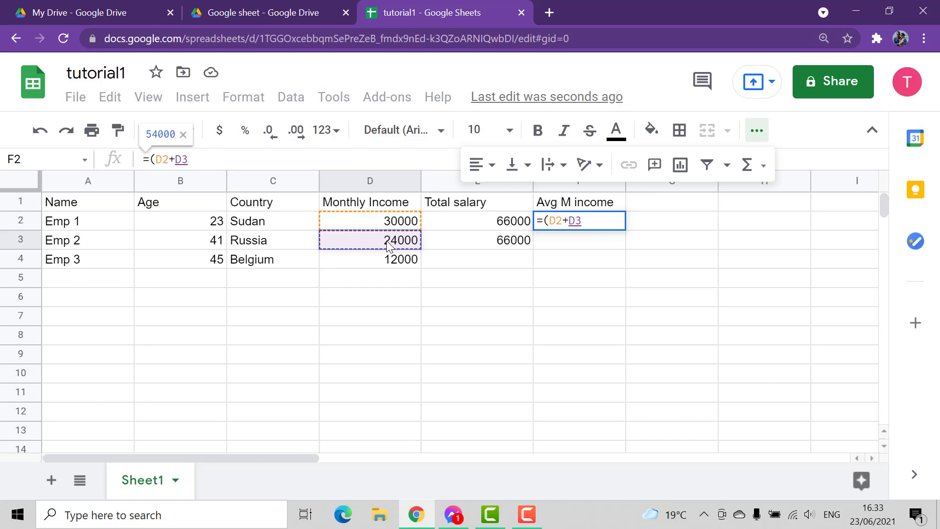
{"action": "type", "text": "+"}
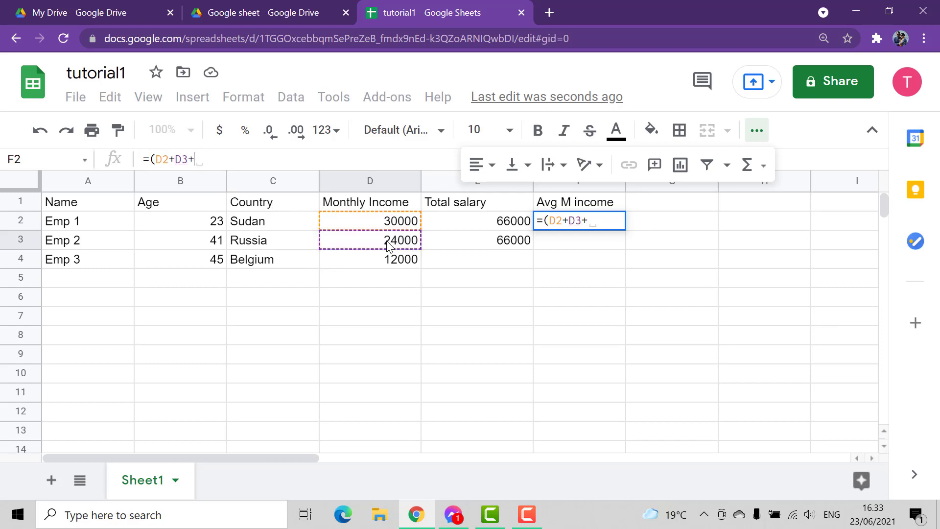
{"action": "left_click", "coordinate": [389, 264]}
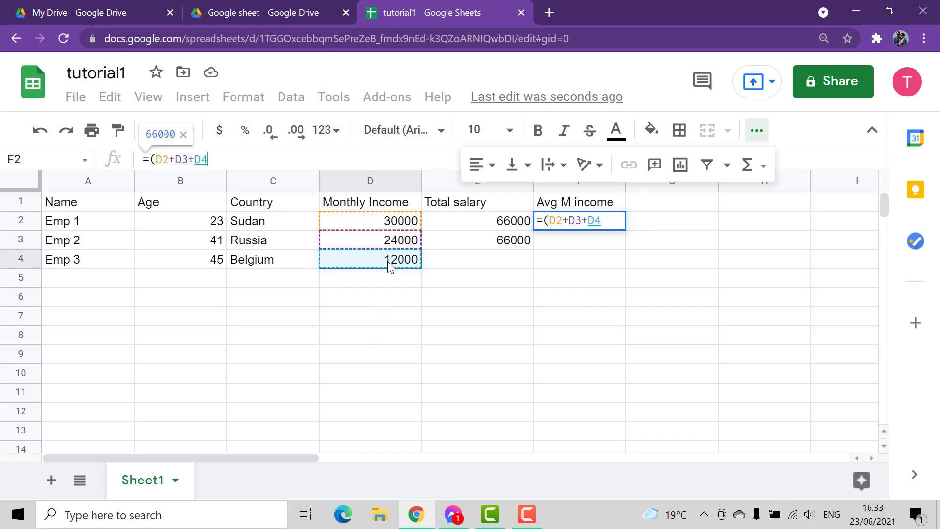
{"action": "type", "text": ")"}
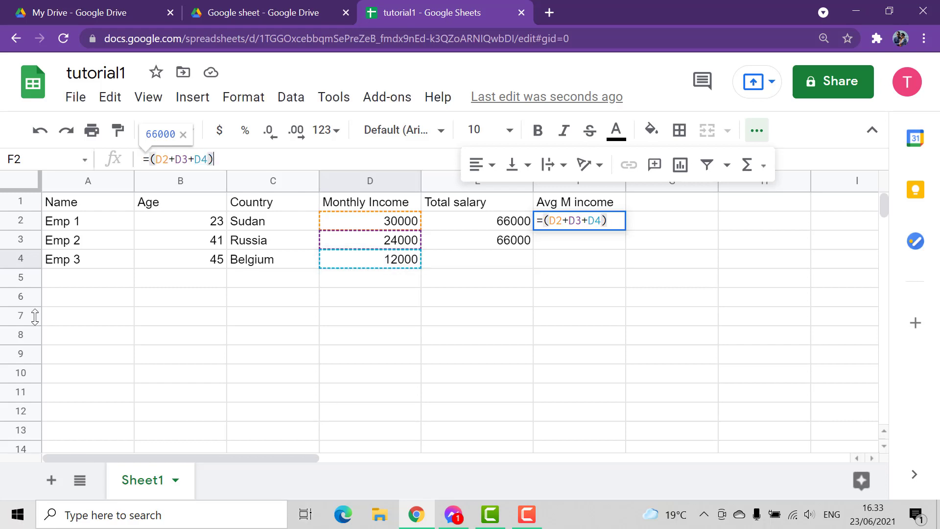
{"action": "left_click", "coordinate": [244, 156]}
{"action": "type", "text": "/"}
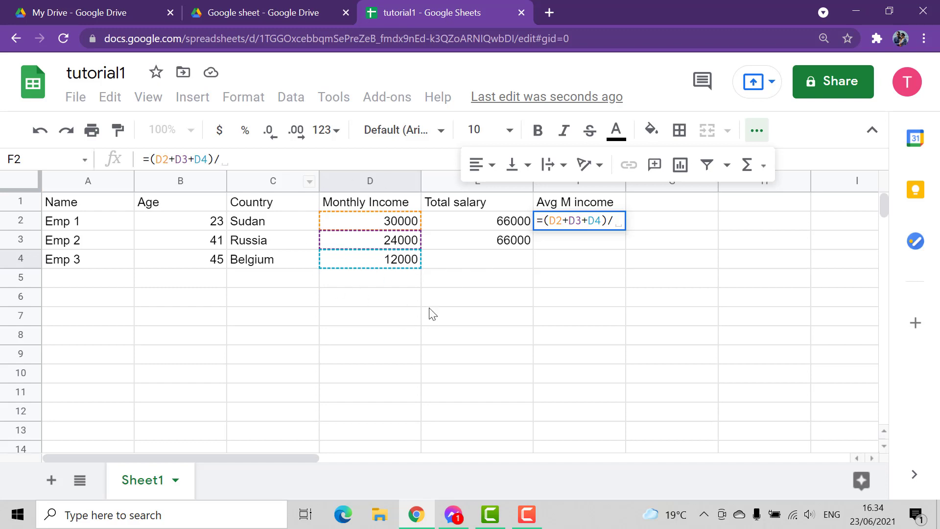
{"action": "type", "text": "3"}
{"action": "key", "text": "Return"}
{"action": "left_click", "coordinate": [583, 338]}
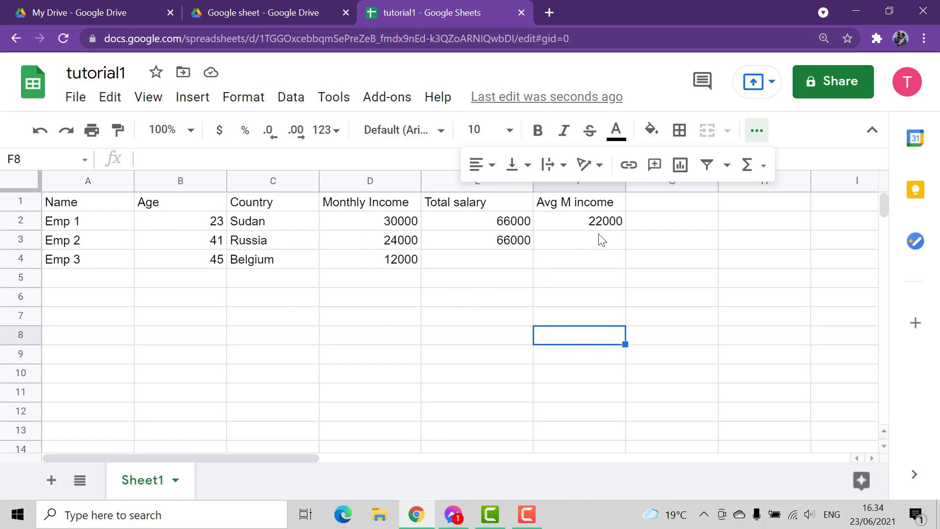
Step: Enter the formula =AVERAGE(D2:D4) in cell F3 using the built-in AVERAGE function over the monthly incomes
{"action": "left_click", "coordinate": [587, 250]}
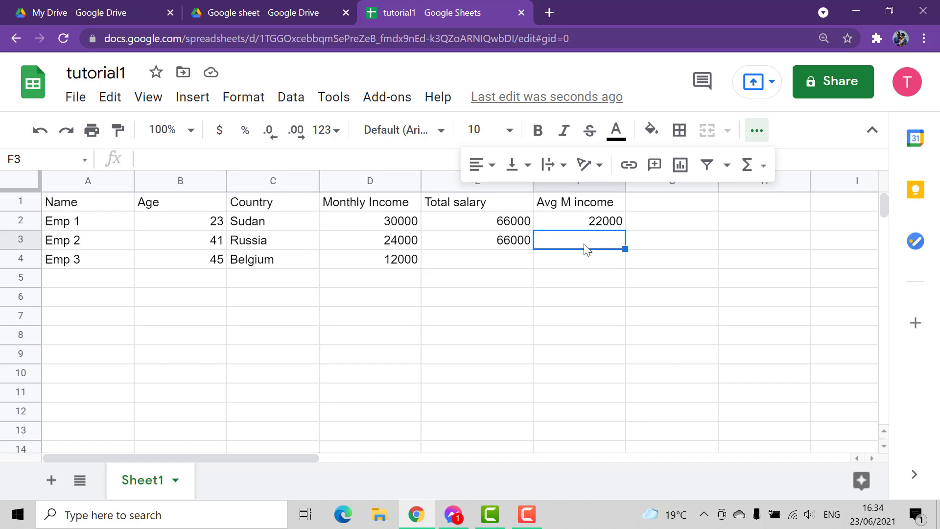
{"action": "type", "text": "="}
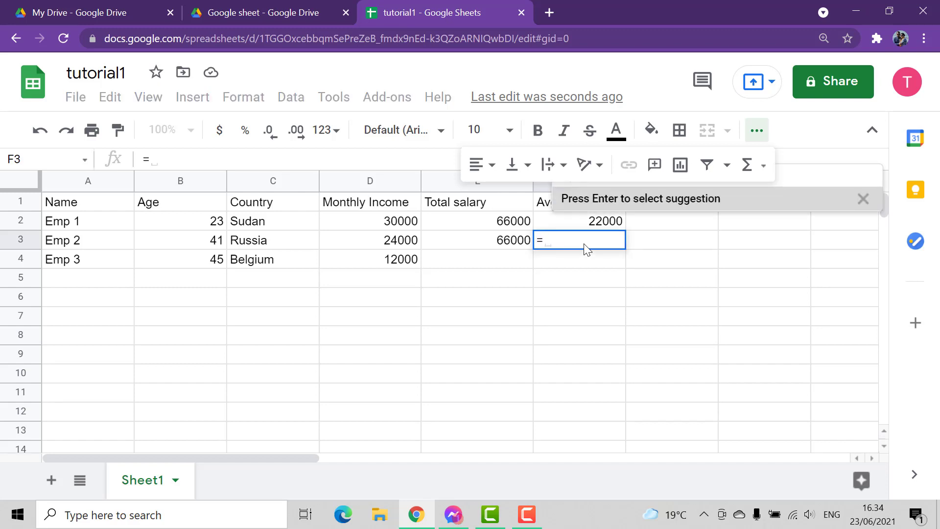
{"action": "left_click", "coordinate": [762, 165]}
{"action": "left_click", "coordinate": [780, 228]}
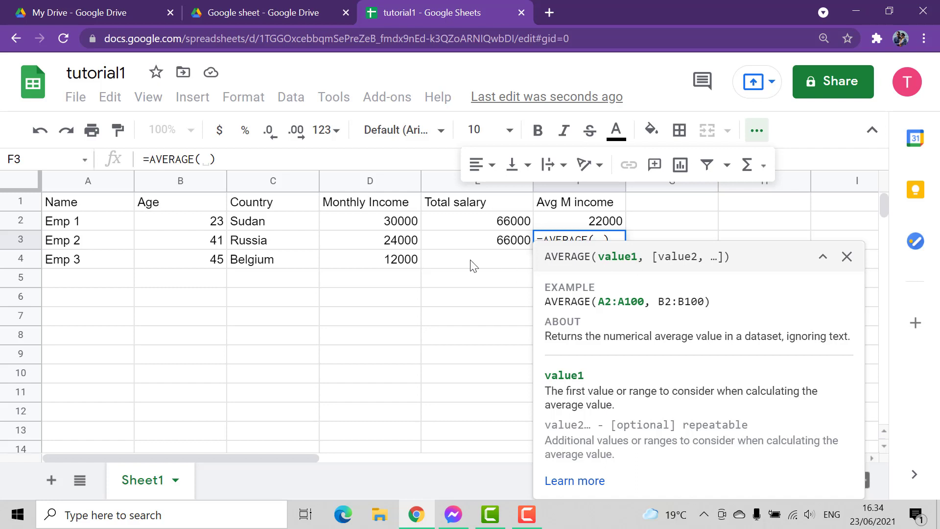
{"action": "left_click_drag", "start_coordinate": [365, 225], "coordinate": [398, 262]}
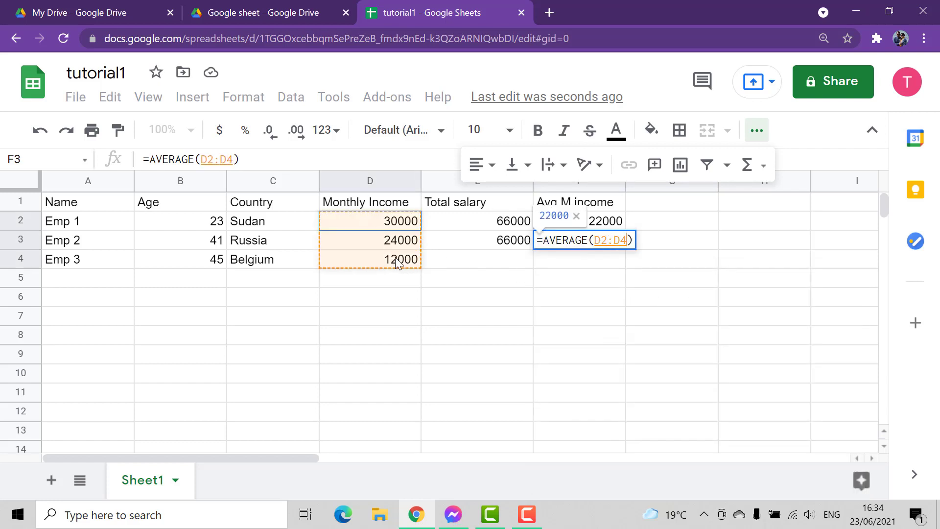
{"action": "key", "text": "Return"}
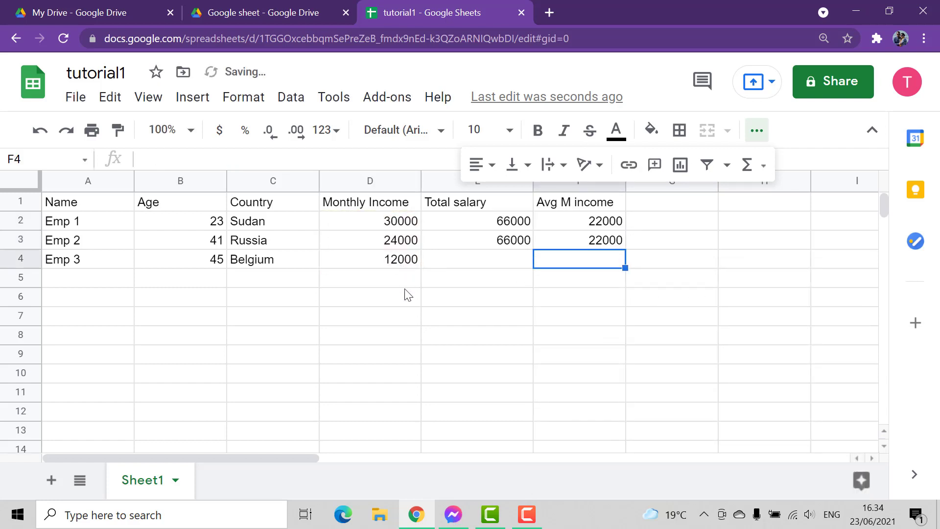
{"action": "left_click", "coordinate": [604, 302]}
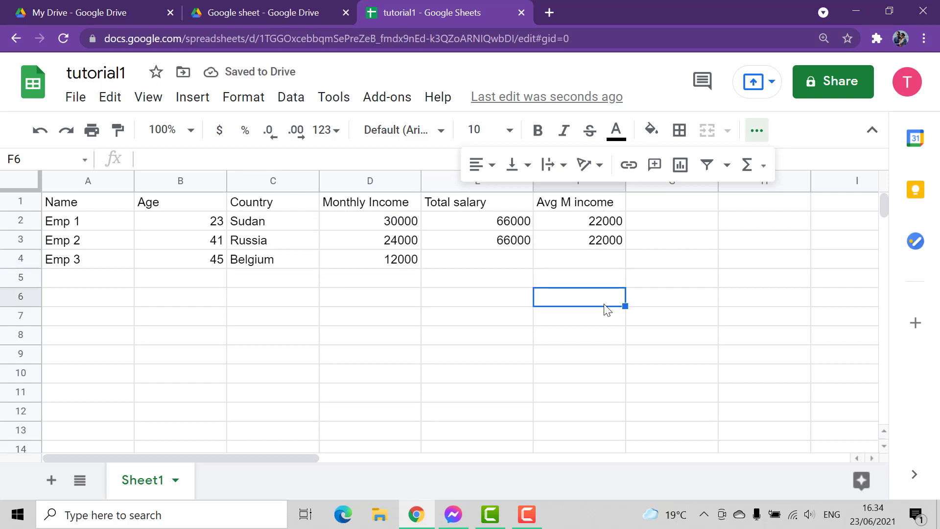
Step: Check the average formulas in F3 and F2, and set Emp 1's monthly income in D2 to 10
{"action": "left_click", "coordinate": [617, 239]}
{"action": "left_click", "coordinate": [611, 219]}
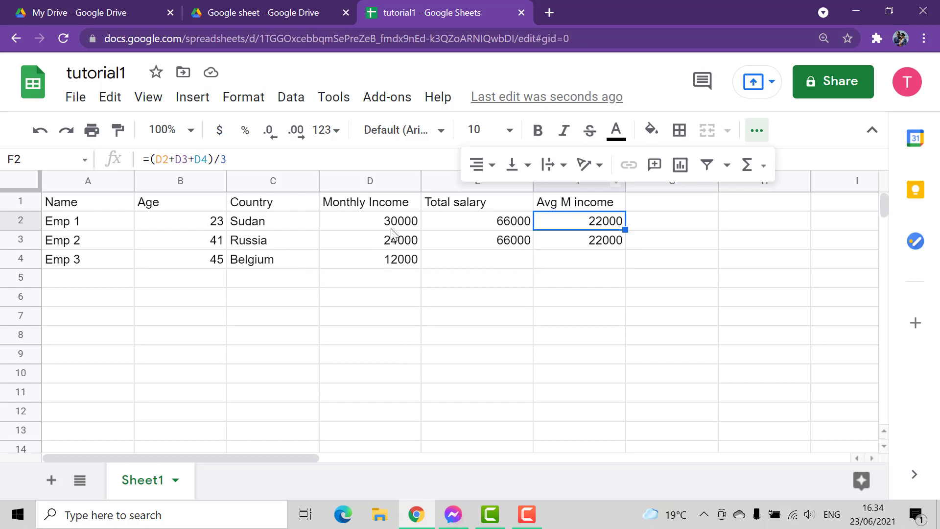
{"action": "left_click", "coordinate": [406, 223]}
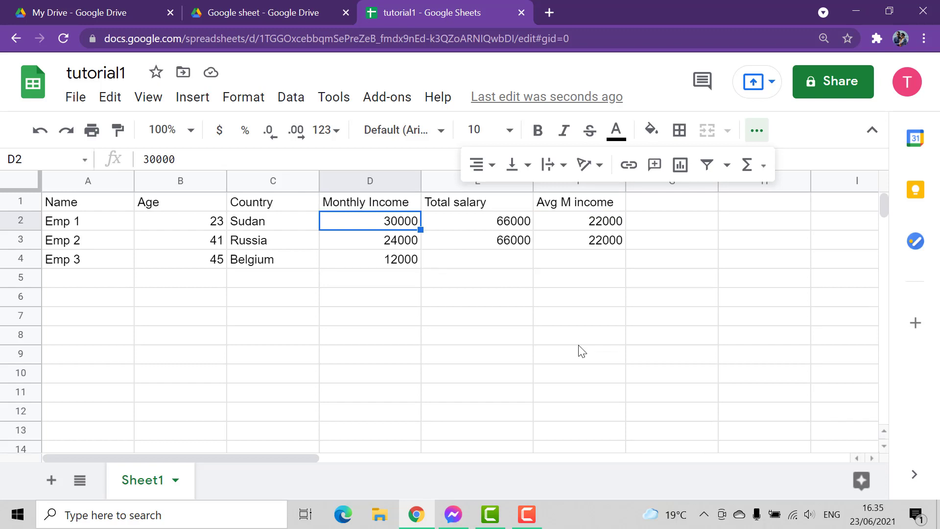
{"action": "type", "text": "10"}
{"action": "key", "text": "Return"}
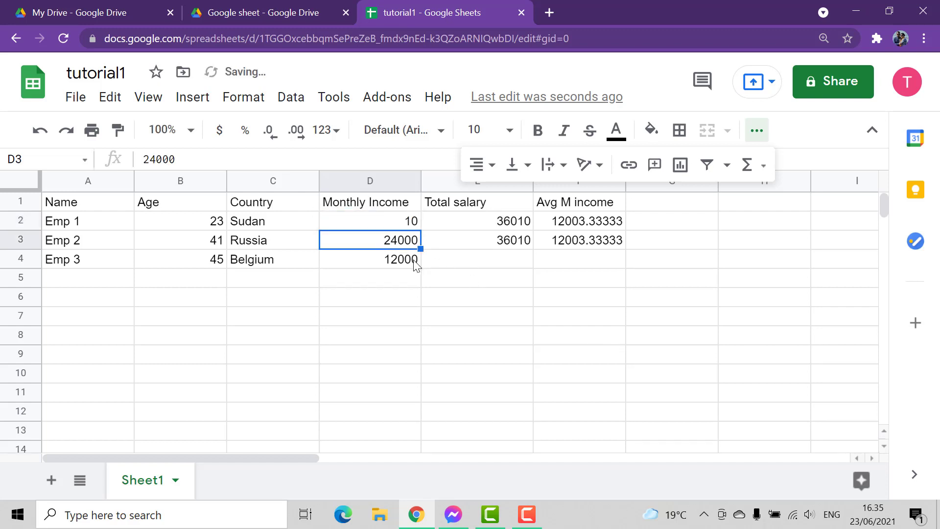
Step: Set the monthly incomes of Emp 2 in D3 and Emp 3 in D4 to 20 each
{"action": "type", "text": "20"}
{"action": "key", "text": "Return"}
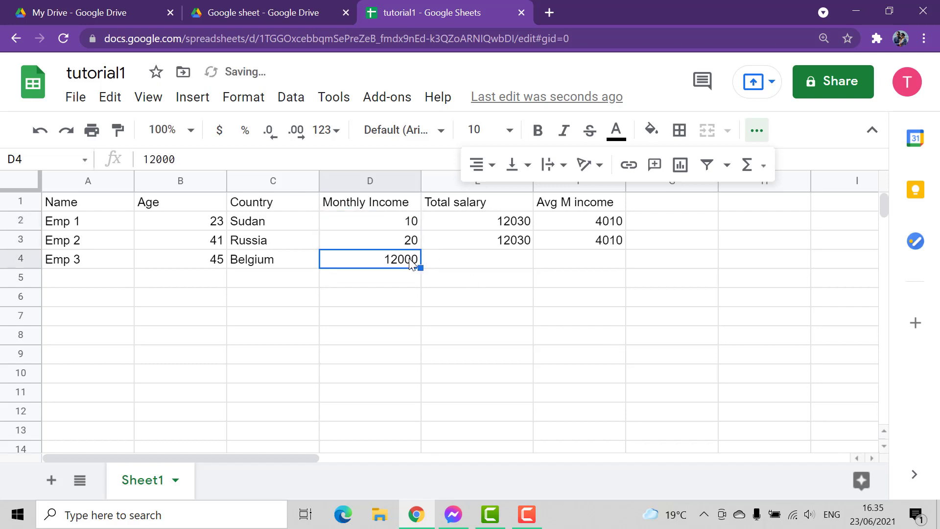
{"action": "type", "text": "20"}
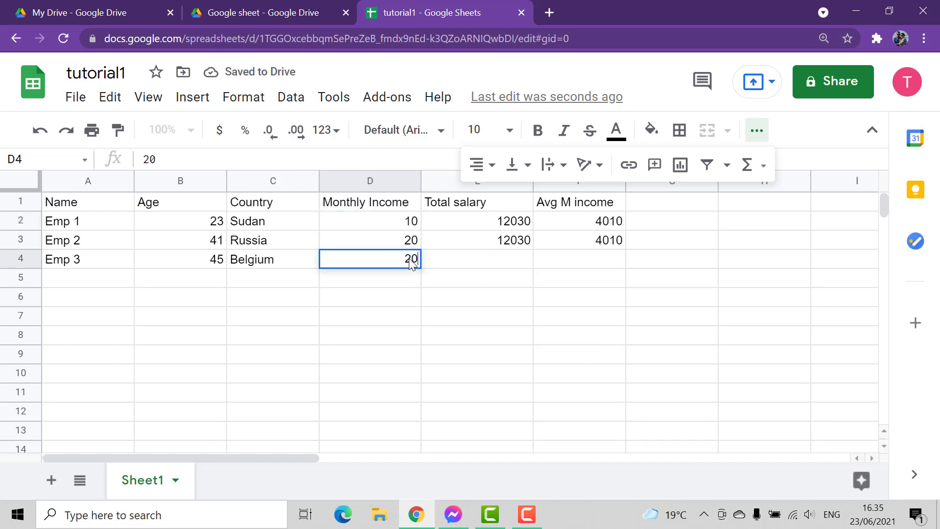
{"action": "left_click", "coordinate": [415, 374]}
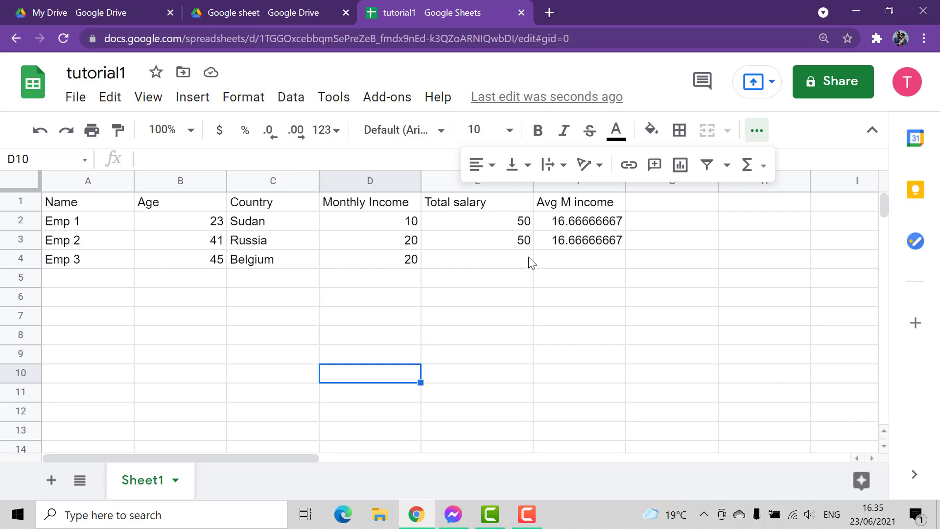
Step: Replace Emp 1's monthly income in cell D2 with 8
{"action": "left_click", "coordinate": [413, 223]}
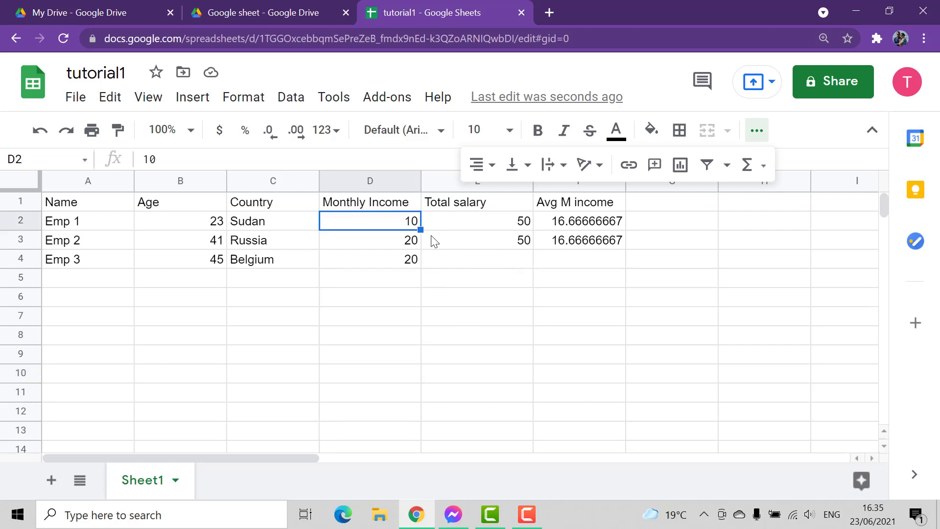
{"action": "key", "text": "Delete"}
{"action": "type", "text": "8"}
{"action": "key", "text": "Return"}
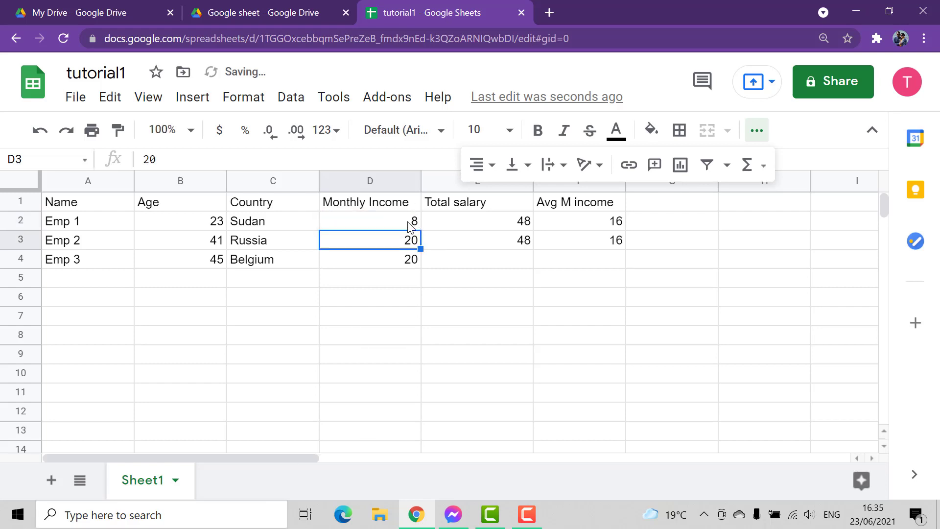
{"action": "left_click", "coordinate": [412, 283]}
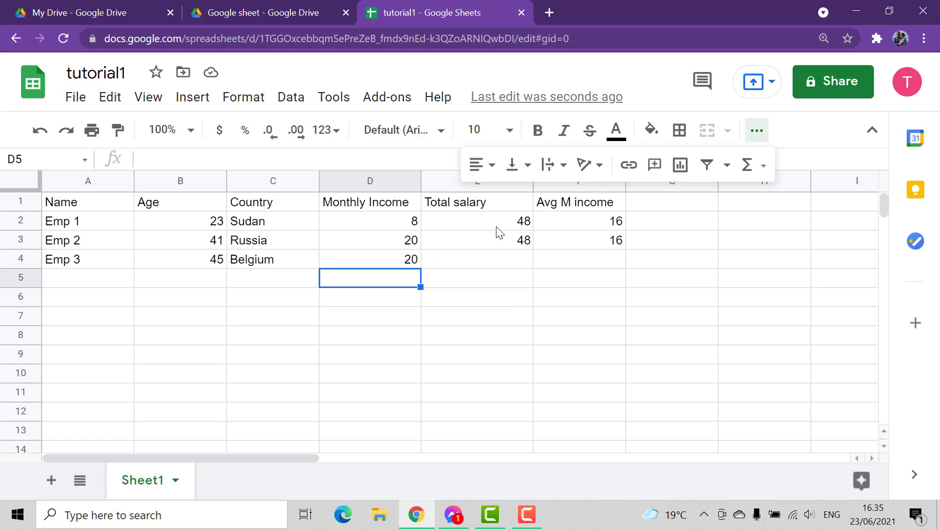
Step: Check the total salary formulas in E2 and E3, and open Emp 1's monthly income in D2 for editing
{"action": "left_click", "coordinate": [525, 222]}
{"action": "left_click", "coordinate": [524, 245]}
{"action": "left_click", "coordinate": [522, 226]}
{"action": "left_click", "coordinate": [419, 223]}
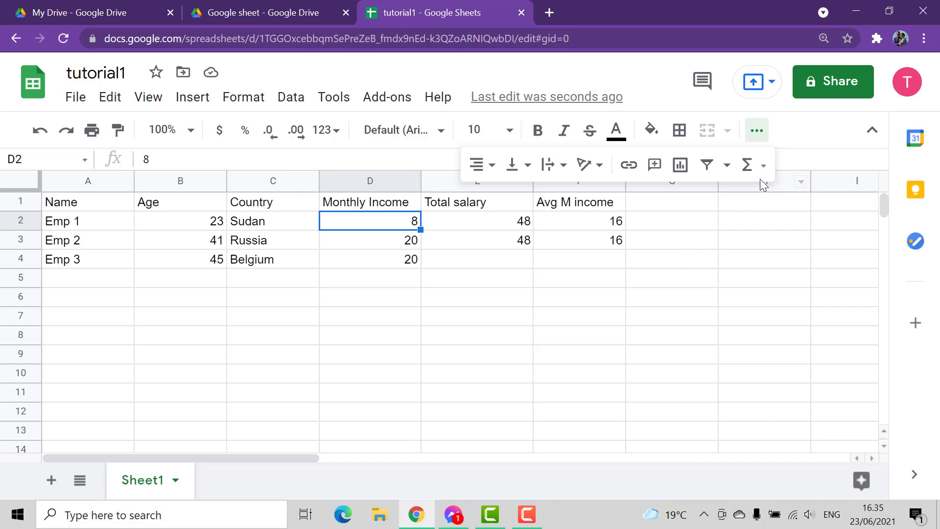
{"action": "double_click", "coordinate": [413, 219]}
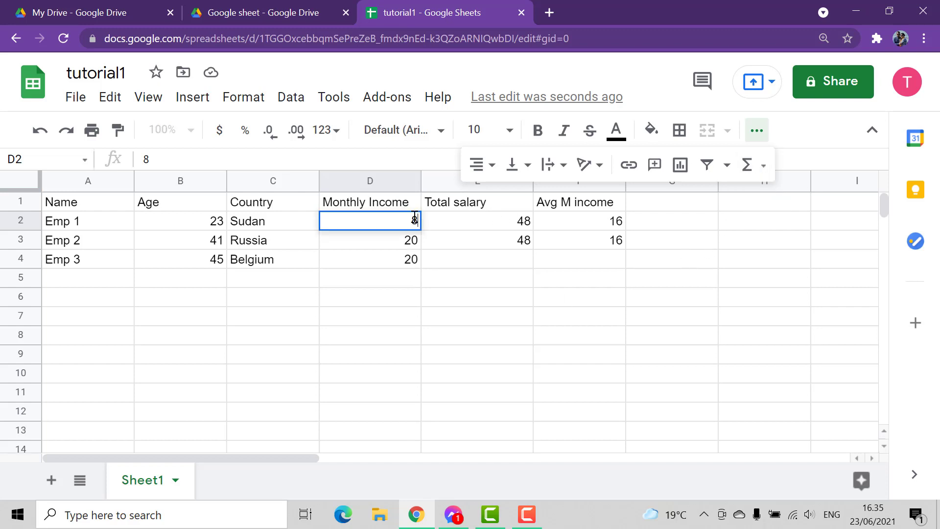
{"action": "left_click_drag", "start_coordinate": [410, 218], "coordinate": [429, 225]}
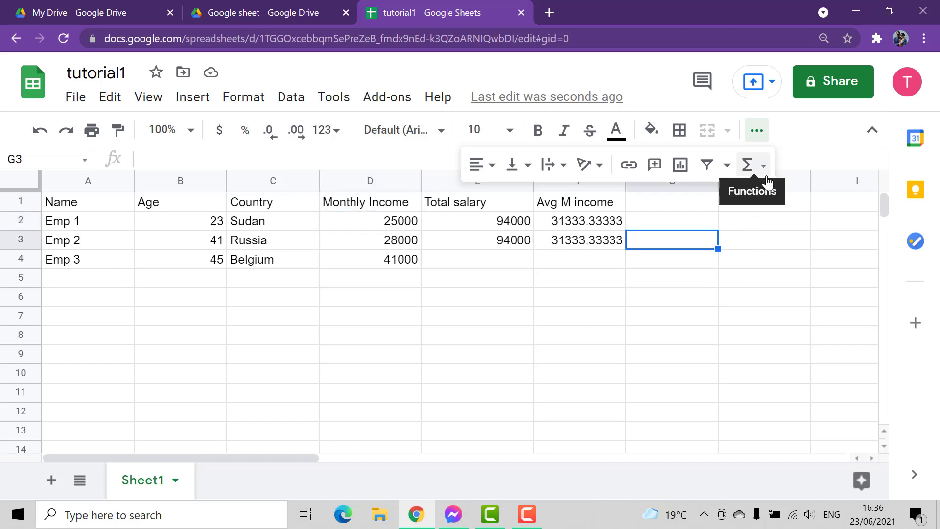
Step: Insert the COUNT function over the age values in cell D7 as =COUNT(B2:B4)
{"action": "left_click", "coordinate": [764, 167]}
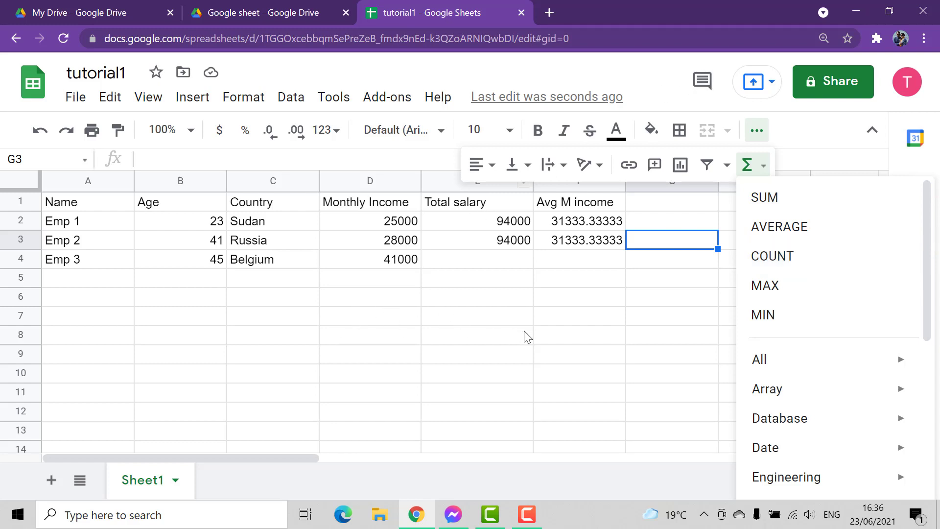
{"action": "left_click", "coordinate": [370, 316]}
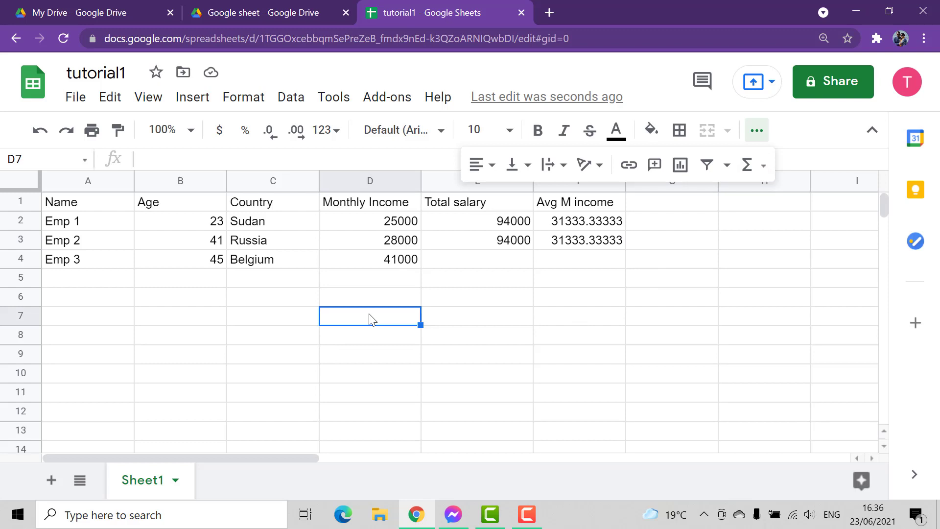
{"action": "type", "text": "="}
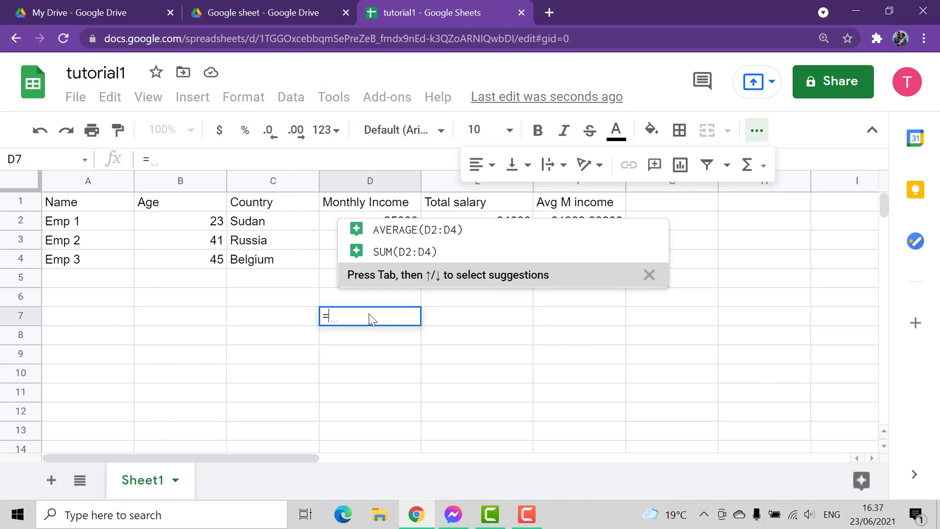
{"action": "left_click", "coordinate": [753, 169]}
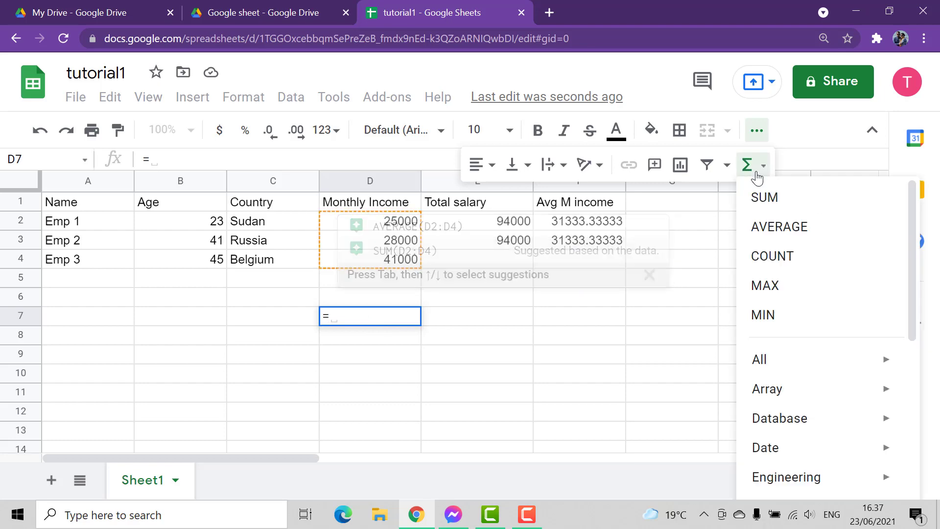
{"action": "left_click", "coordinate": [783, 255]}
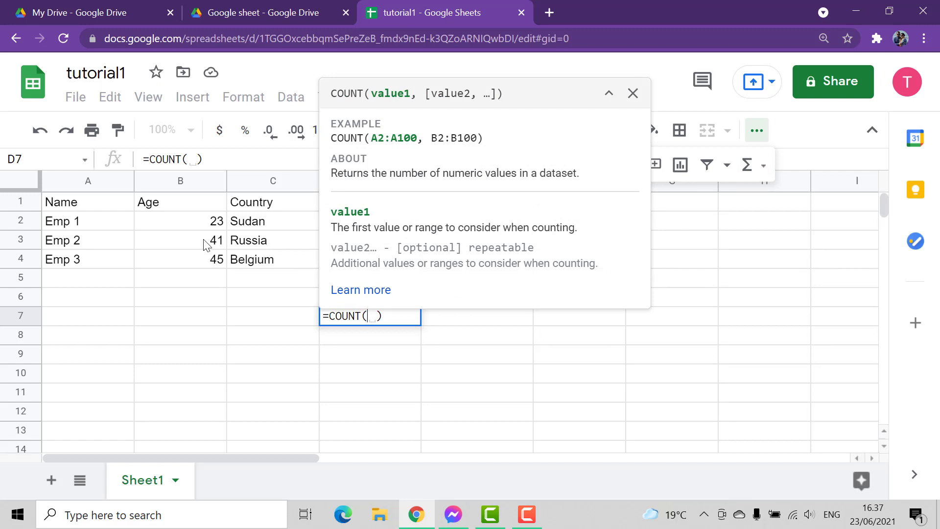
{"action": "left_click", "coordinate": [196, 225]}
{"action": "left_click_drag", "start_coordinate": [196, 225], "coordinate": [218, 264]}
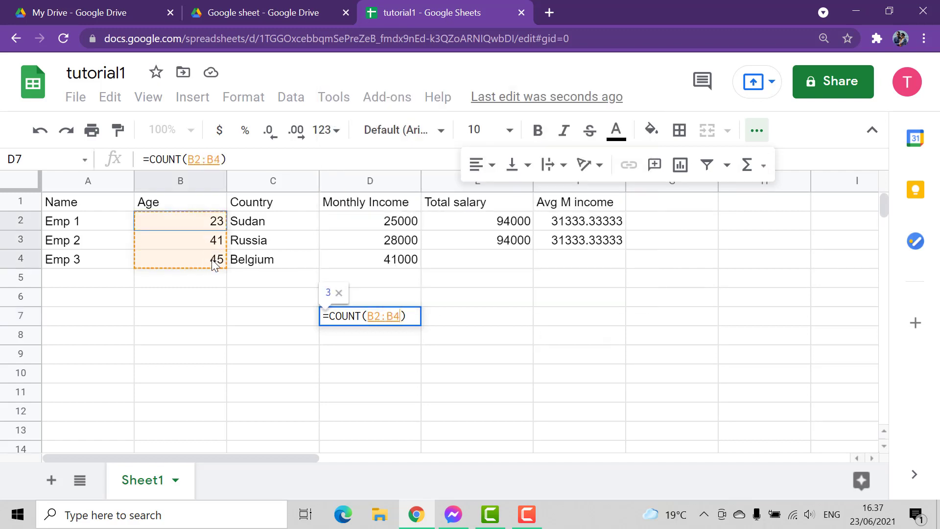
{"action": "key", "text": "Return"}
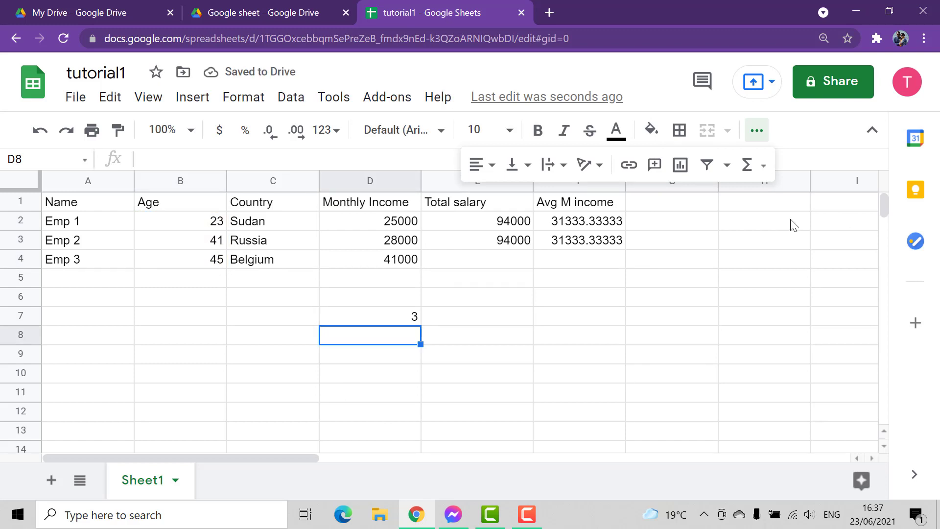
Step: Insert the MAX function in cell D8 as =MAX(B2:B4) to find the highest age
{"action": "left_click", "coordinate": [762, 171]}
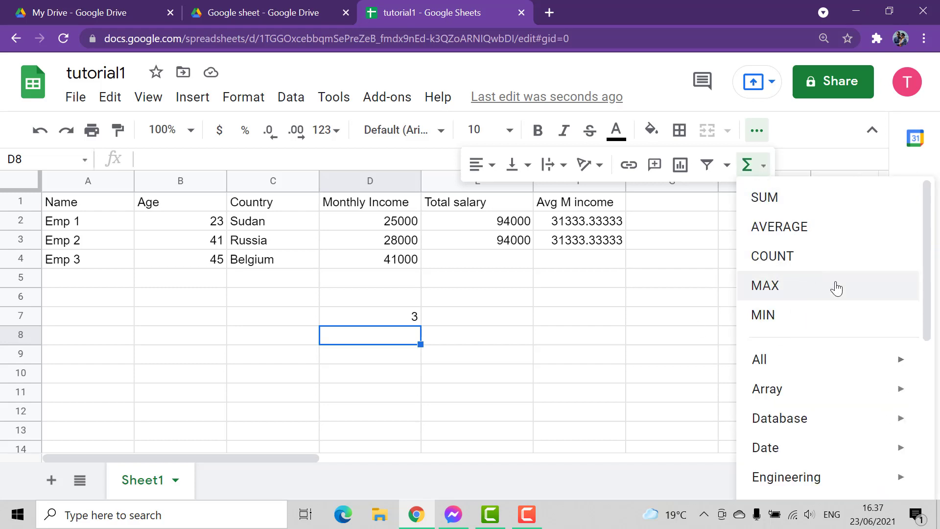
{"action": "double_click", "coordinate": [405, 337]}
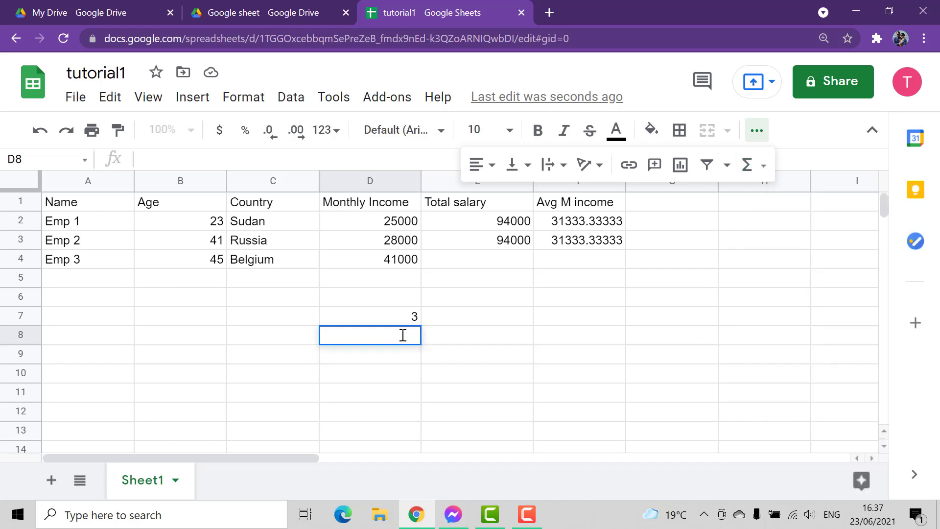
{"action": "type", "text": "="}
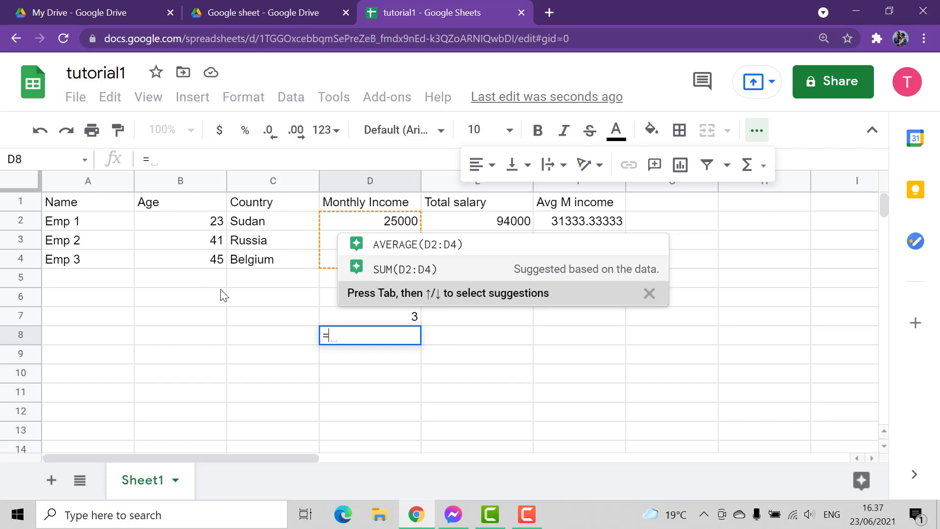
{"action": "left_click", "coordinate": [760, 167]}
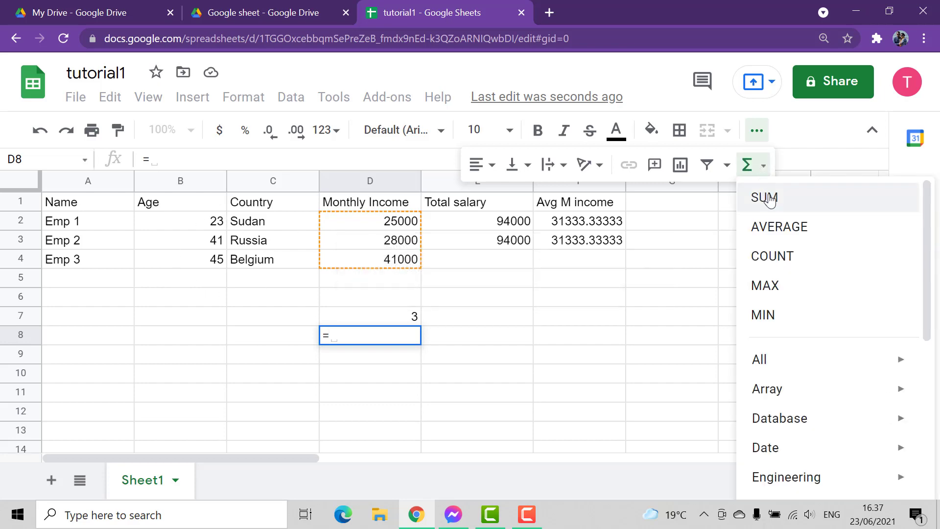
{"action": "left_click", "coordinate": [773, 288]}
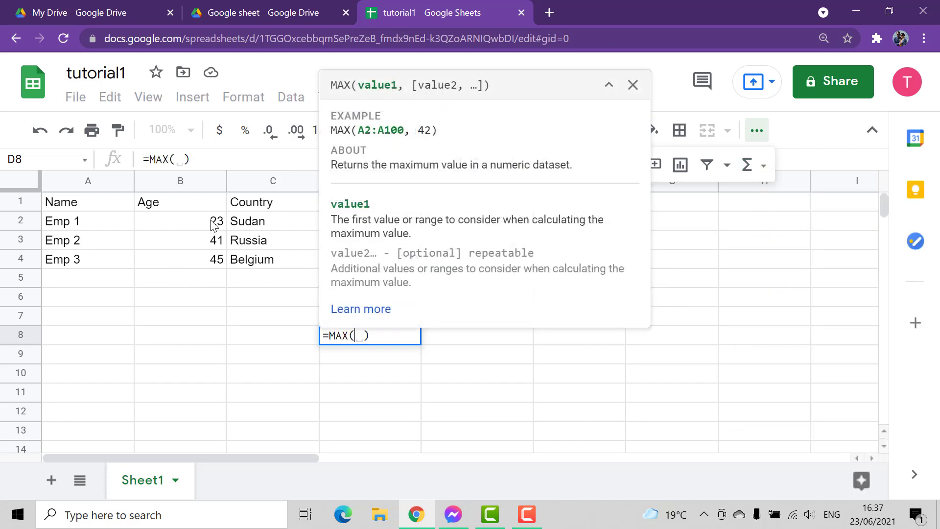
{"action": "left_click_drag", "start_coordinate": [212, 222], "coordinate": [212, 262]}
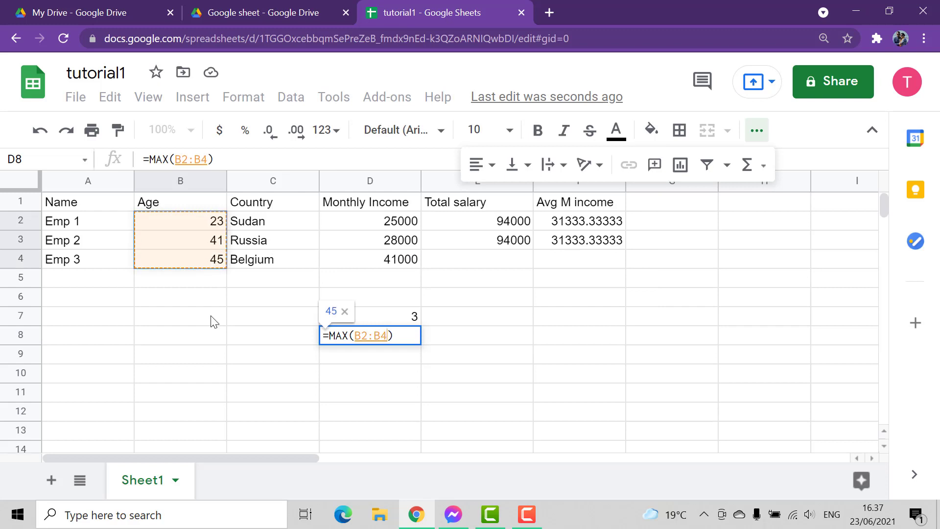
{"action": "key", "text": "Return"}
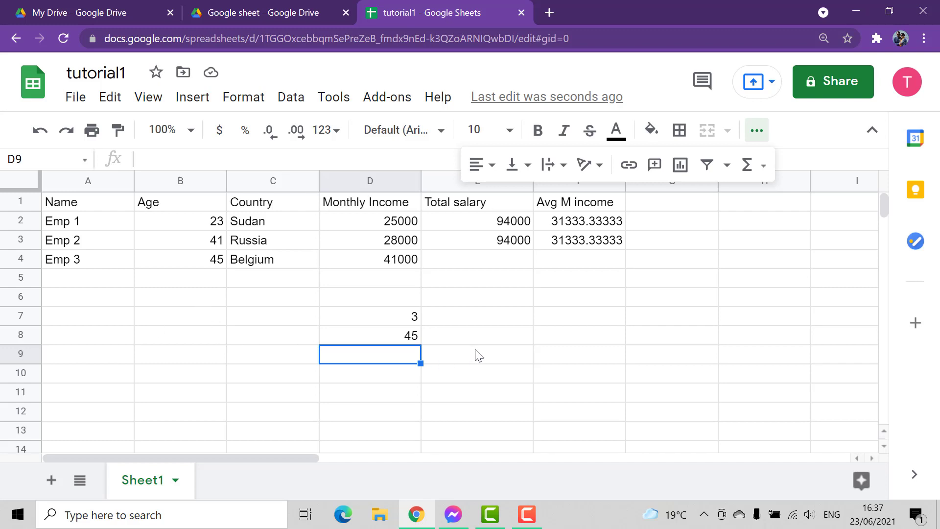
Step: Insert the MAX function in cell E8 as =MAX(D2:D4) to find the highest monthly income, and review the formula
{"action": "left_click", "coordinate": [490, 339]}
{"action": "type", "text": "="}
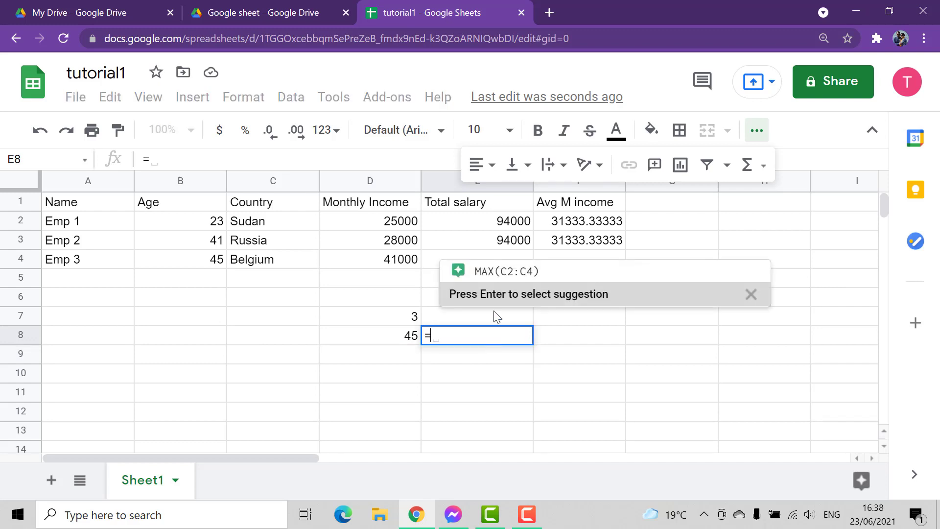
{"action": "left_click", "coordinate": [753, 165]}
{"action": "left_click", "coordinate": [779, 285]}
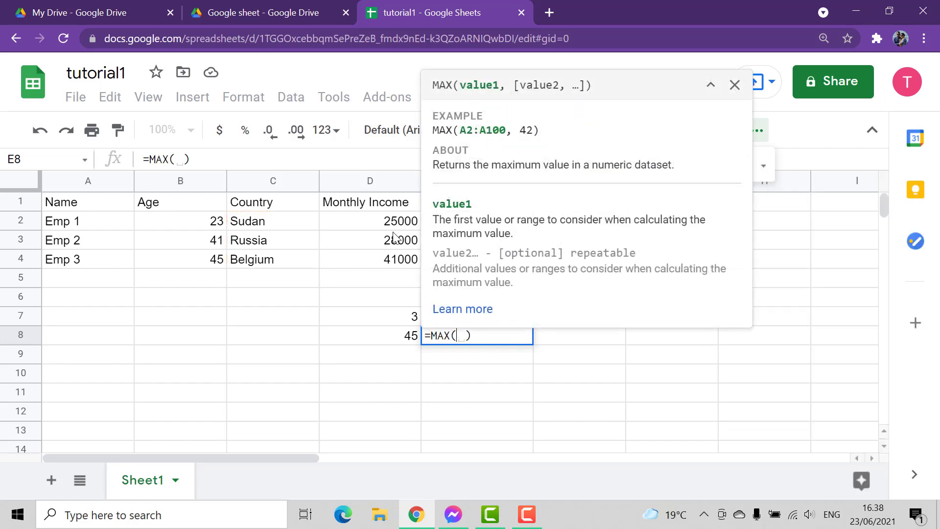
{"action": "left_click_drag", "start_coordinate": [375, 223], "coordinate": [400, 256]}
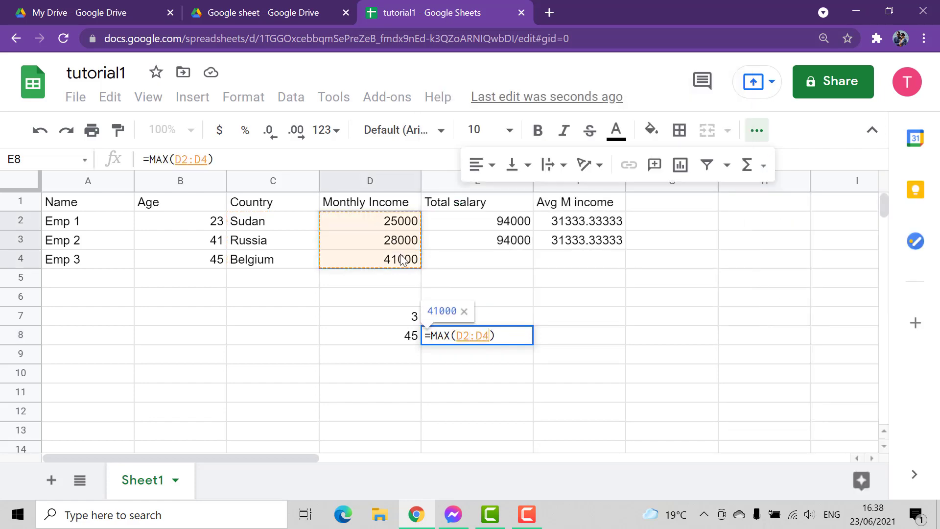
{"action": "key", "text": "Return"}
{"action": "left_click", "coordinate": [516, 341]}
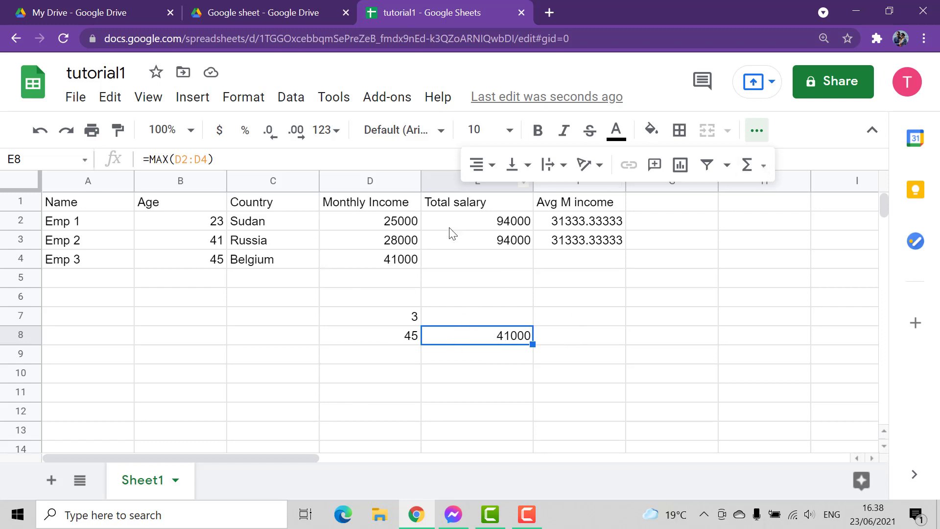
{"action": "left_click", "coordinate": [763, 171]}
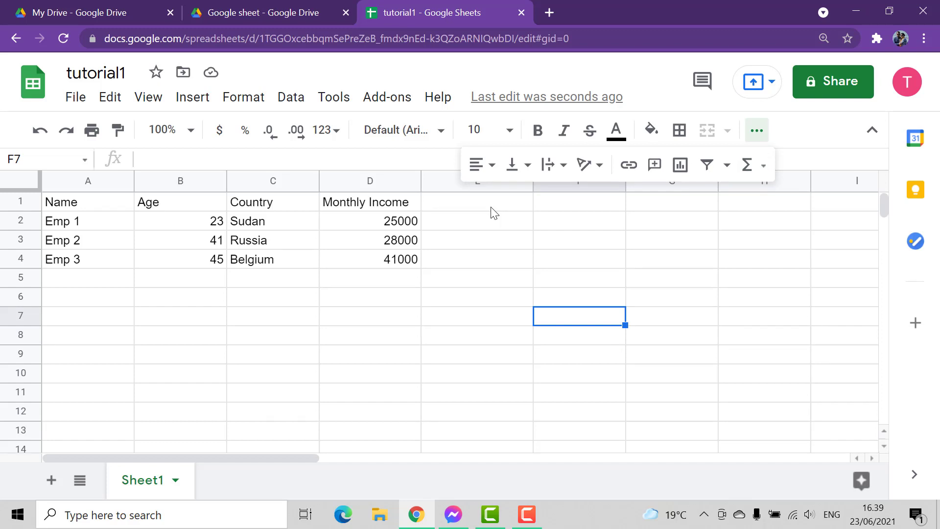
Step: Add the column header Yearly salary in cell E1
{"action": "double_click", "coordinate": [488, 203]}
{"action": "type", "text": "Y"}
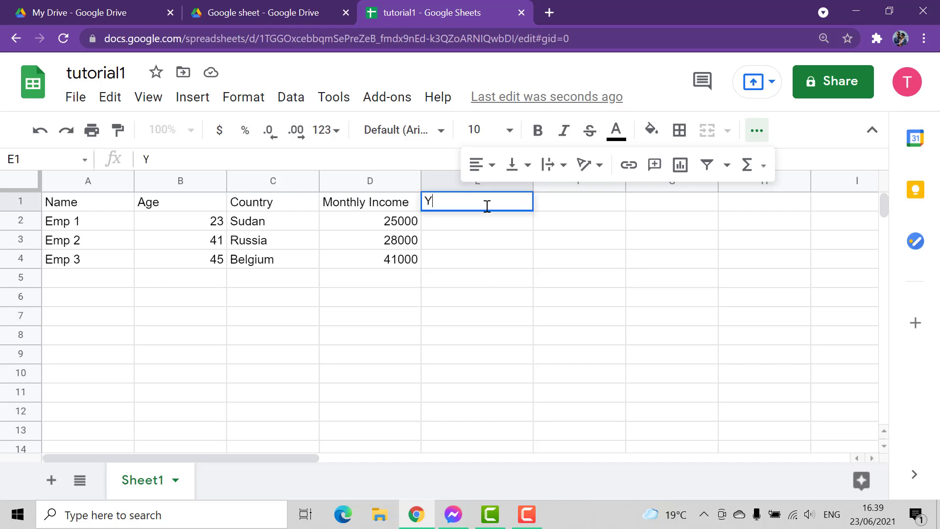
{"action": "type", "text": "early sala"}
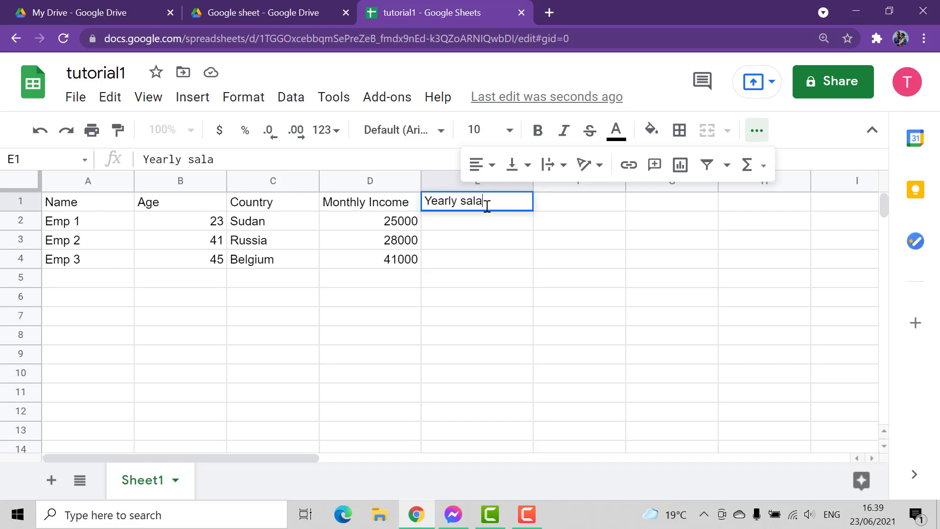
{"action": "type", "text": "ry"}
Step: Enter the formula =D2*12 in cell E2 to calculate Emp 1's yearly salary
{"action": "left_click", "coordinate": [442, 228]}
{"action": "type", "text": "="}
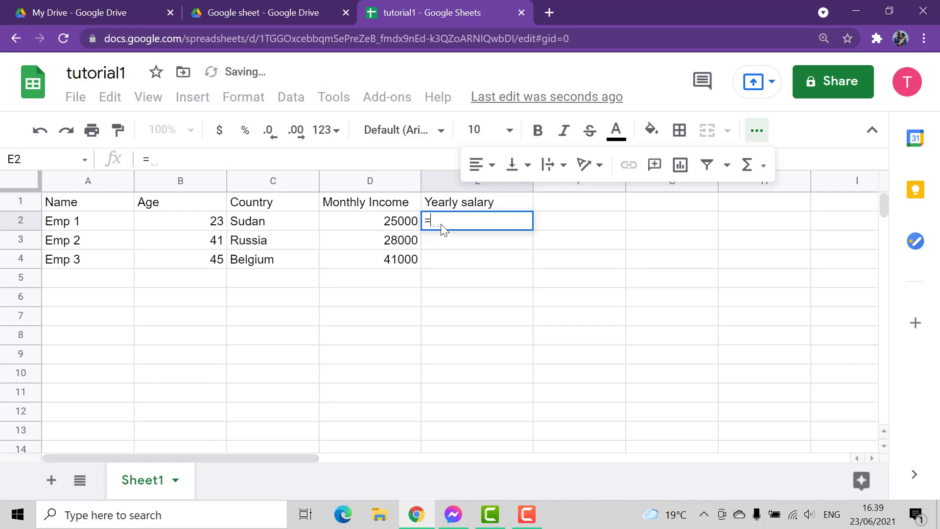
{"action": "left_click", "coordinate": [404, 225]}
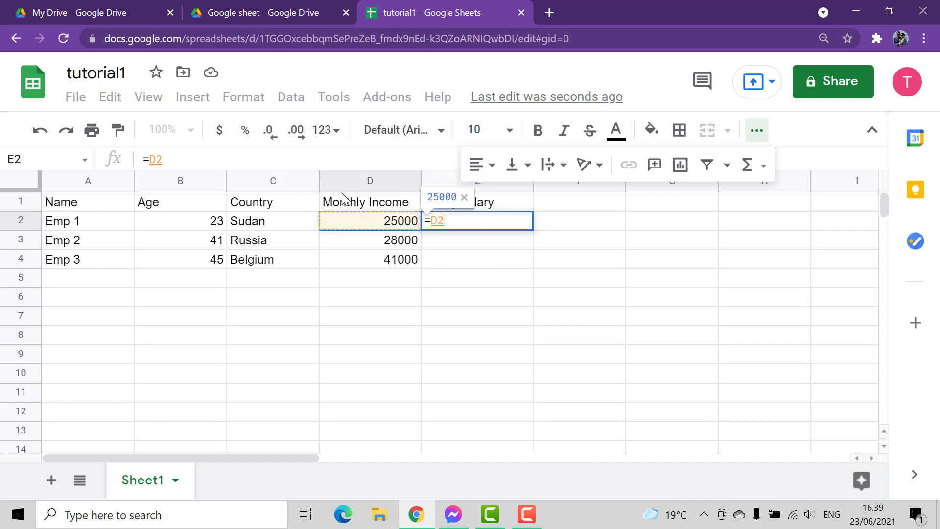
{"action": "type", "text": "*"}
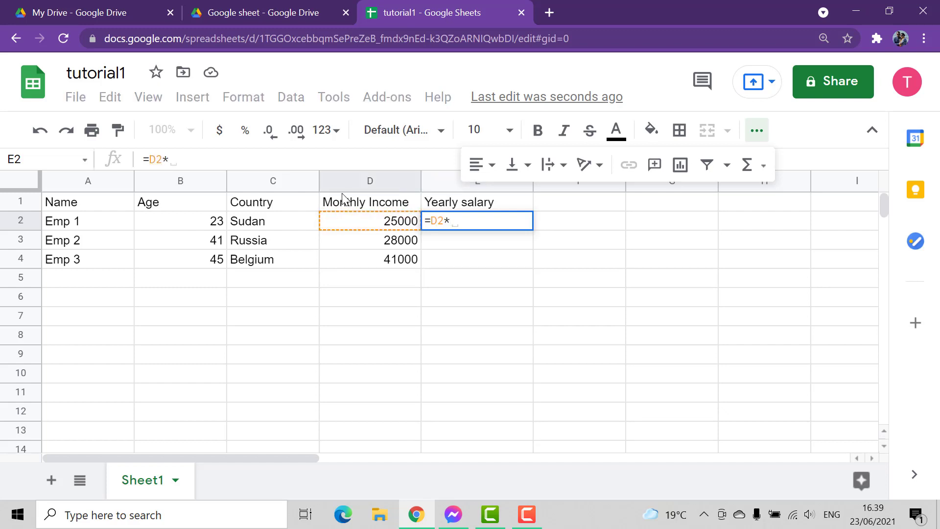
{"action": "type", "text": "12"}
{"action": "key", "text": "Return"}
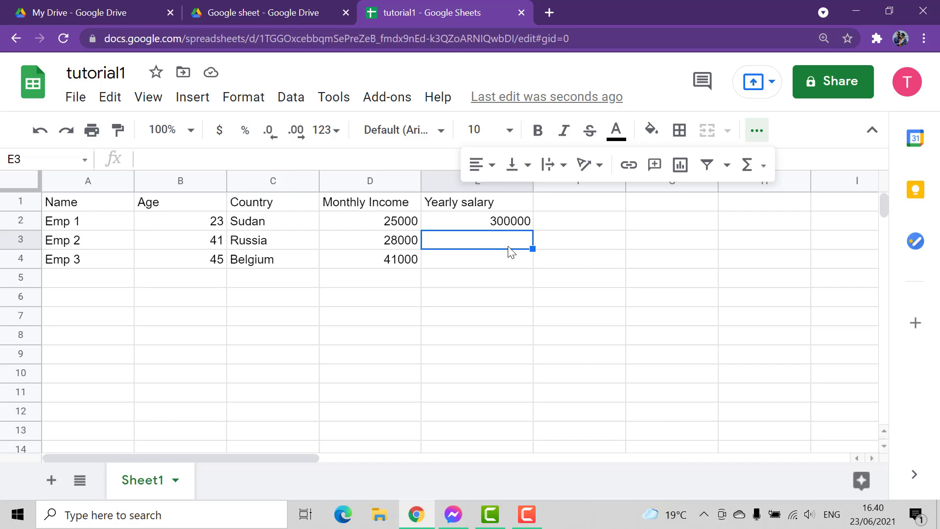
Step: Enter the formula =D3*12 in cell E3 to calculate Emp 2's yearly salary
{"action": "type", "text": "="}
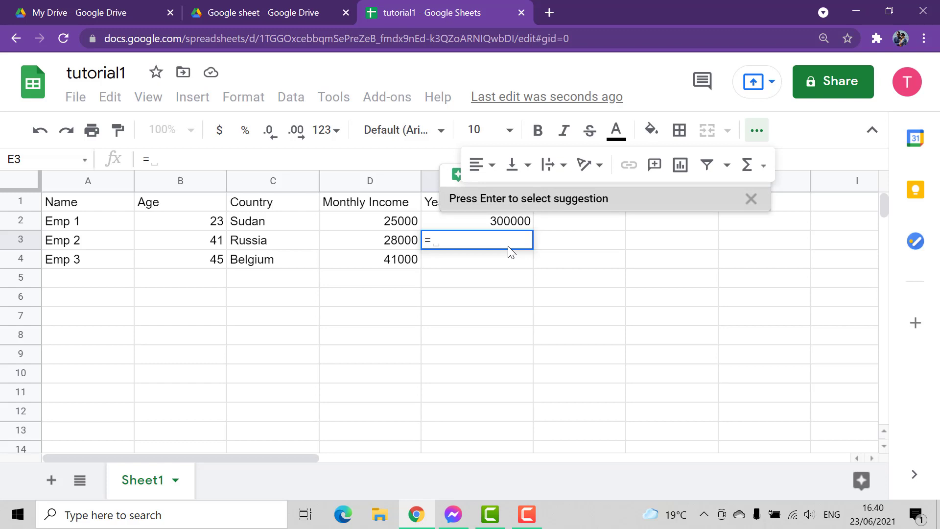
{"action": "left_click", "coordinate": [359, 242]}
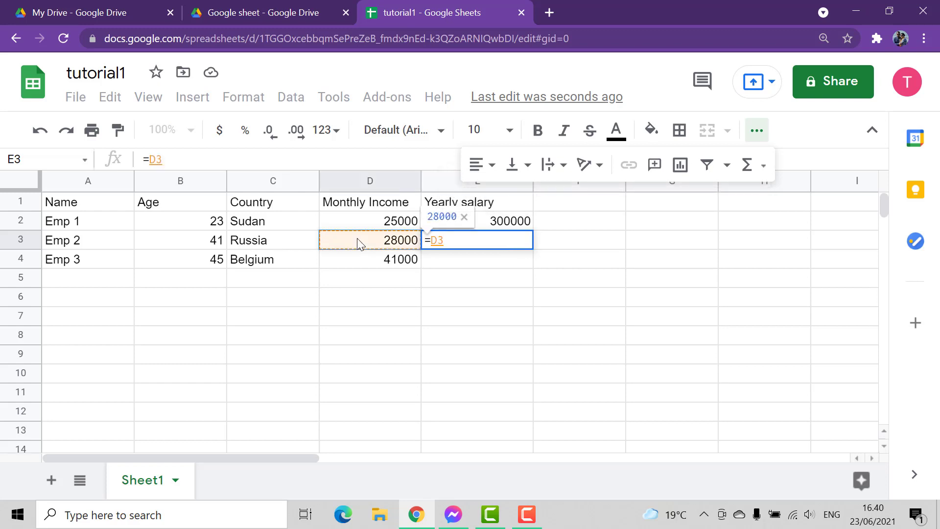
{"action": "type", "text": "*"}
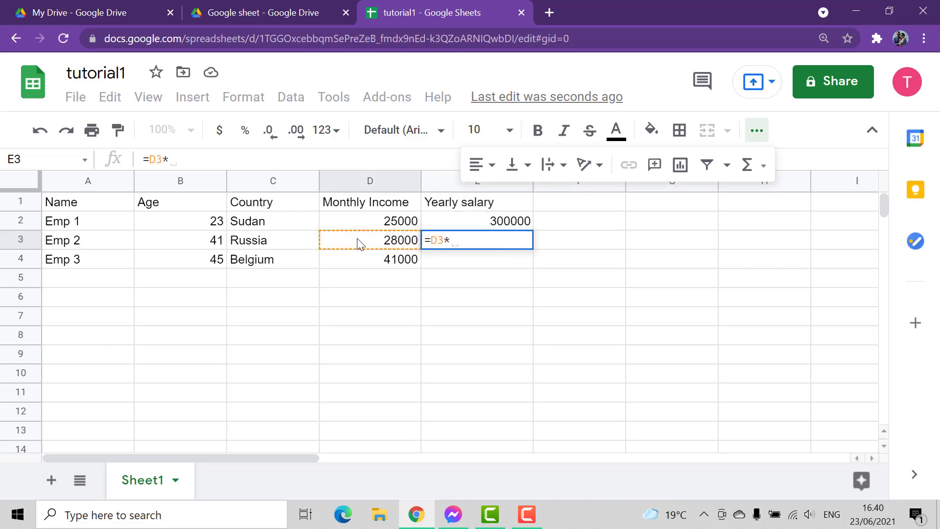
{"action": "type", "text": "12"}
{"action": "key", "text": "Return"}
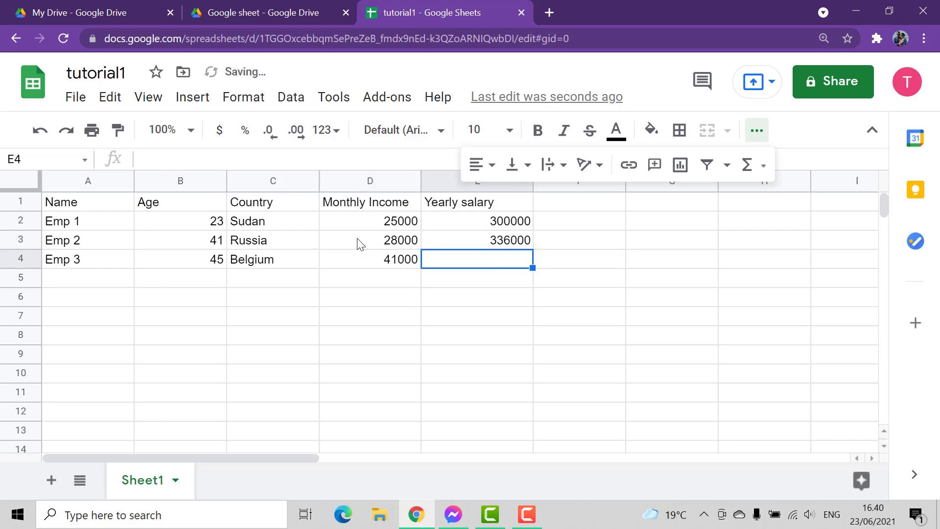
Step: Fill the yearly salary formula from cell E3 down to E4 for Emp 3
{"action": "left_click", "coordinate": [518, 244]}
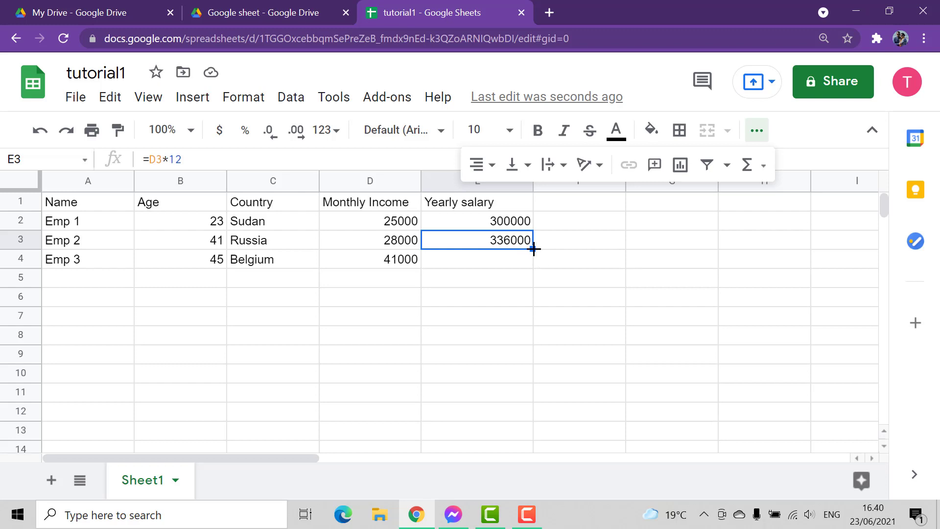
{"action": "left_click_drag", "start_coordinate": [533, 249], "coordinate": [535, 260]}
{"action": "left_click", "coordinate": [500, 295]}
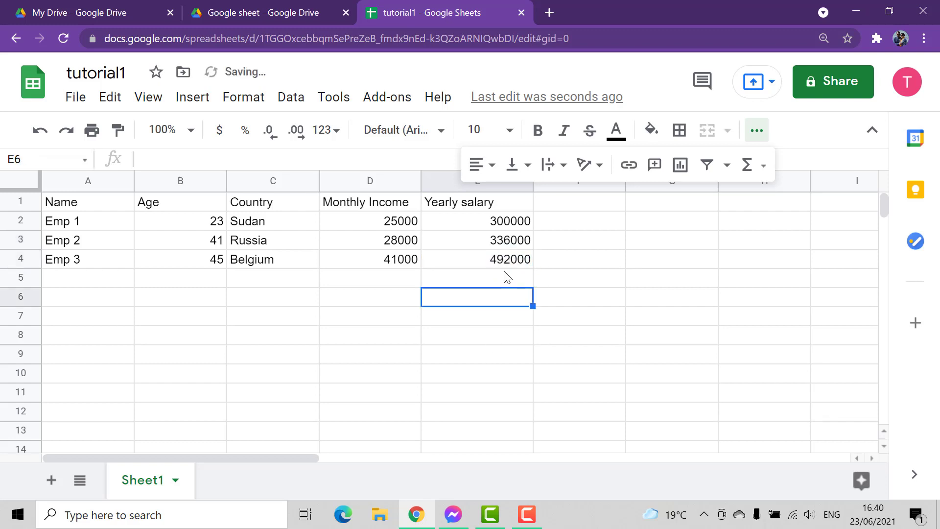
Step: Compare the formulas in cells E3 and E4 and check Emp 3's monthly income in D4
{"action": "left_click", "coordinate": [507, 263]}
{"action": "left_click", "coordinate": [506, 241]}
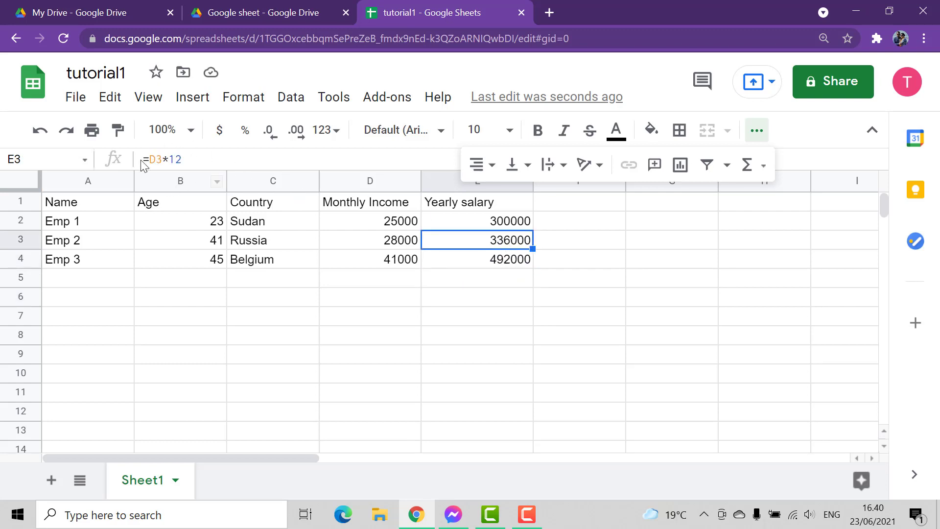
{"action": "left_click", "coordinate": [497, 267]}
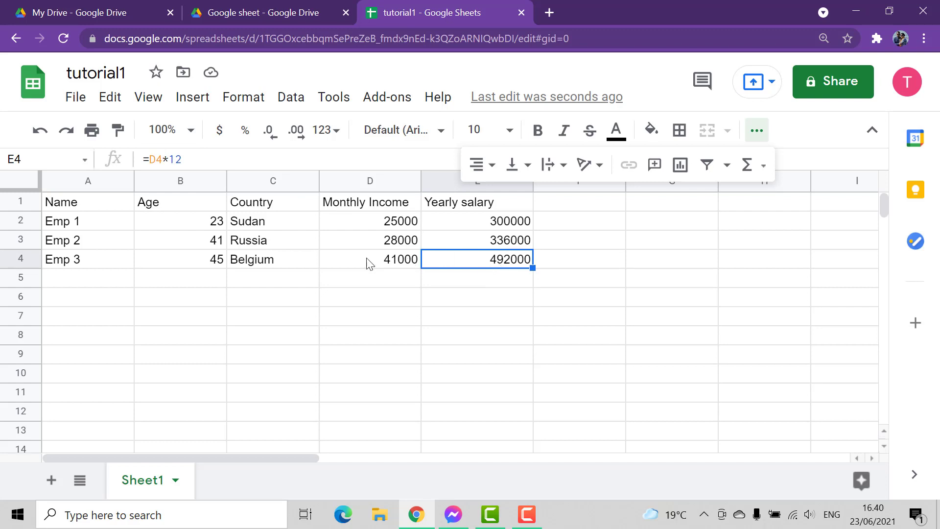
{"action": "left_click", "coordinate": [399, 267]}
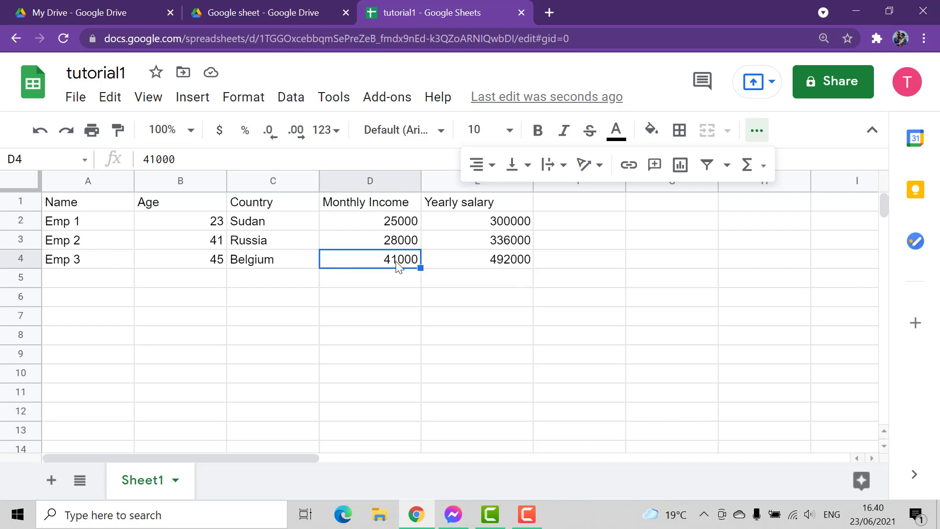
{"action": "left_click", "coordinate": [494, 262]}
{"action": "left_click", "coordinate": [400, 266]}
{"action": "left_click", "coordinate": [487, 267]}
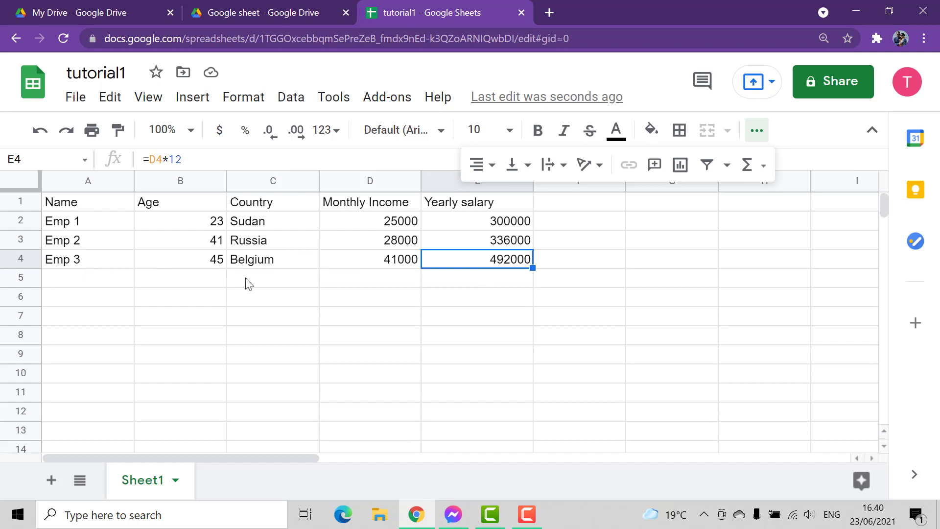
Step: Enter monthly incomes 45000, 20000, 31000 and 28000 in D5:D8, and fill the yearly salary formula from E4 down to E8
{"action": "left_click", "coordinate": [391, 285]}
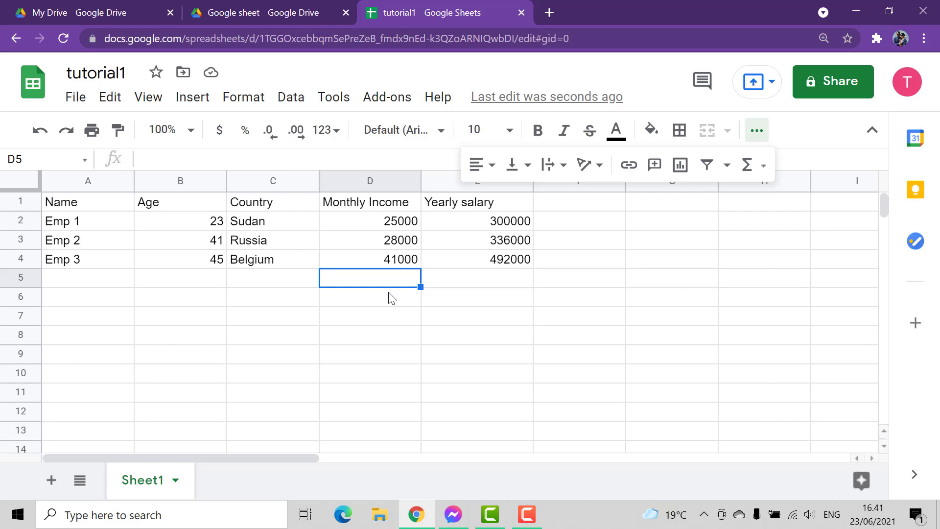
{"action": "left_click", "coordinate": [509, 262]}
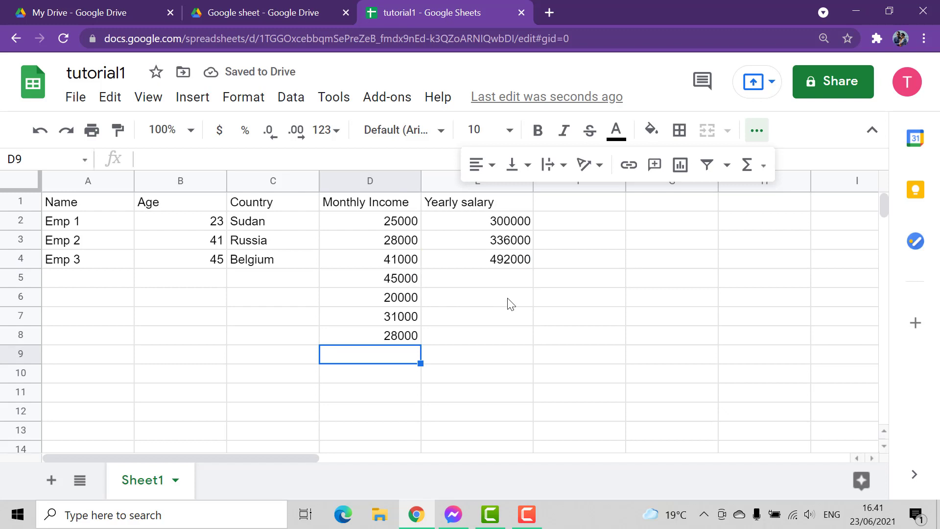
{"action": "left_click", "coordinate": [508, 260]}
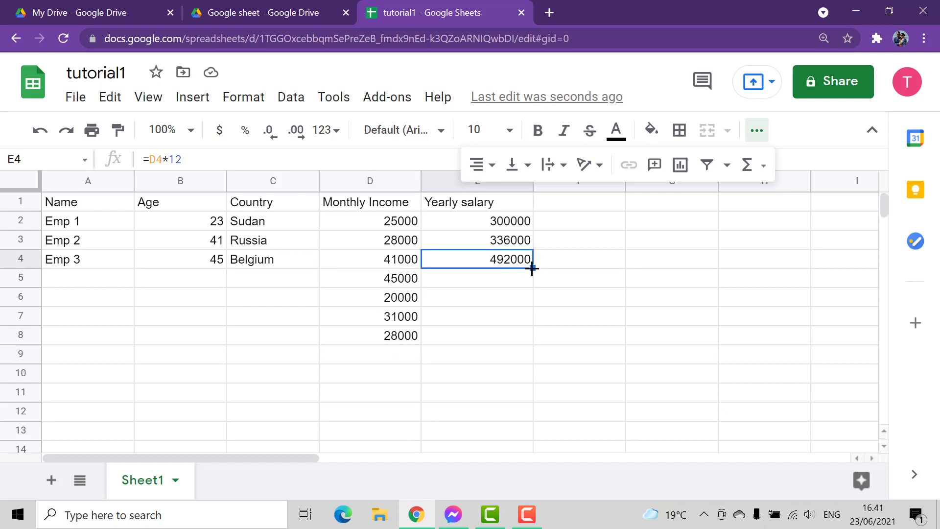
{"action": "left_click_drag", "start_coordinate": [531, 268], "coordinate": [525, 335]}
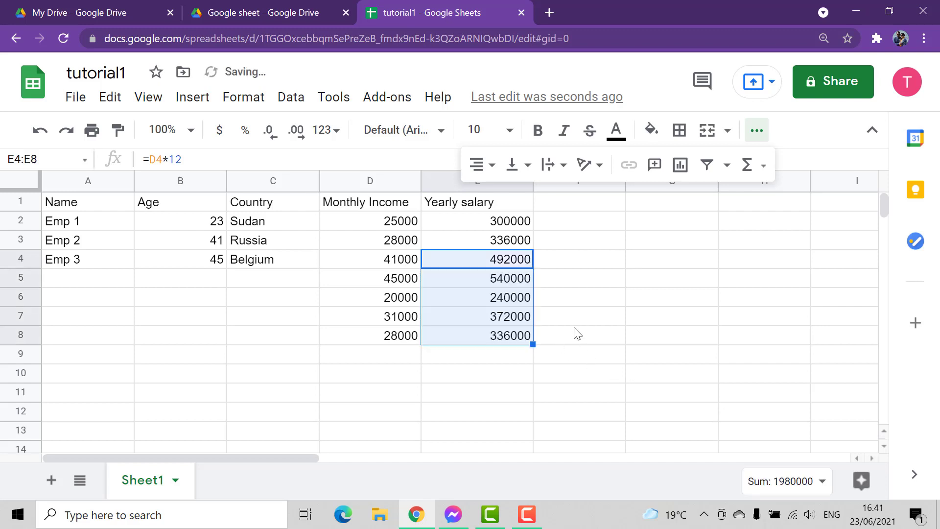
{"action": "left_click", "coordinate": [506, 286]}
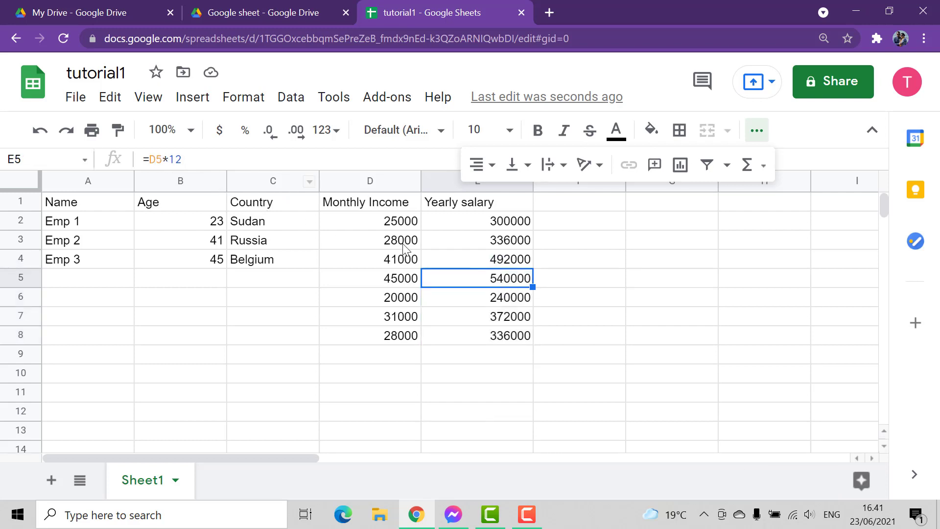
{"action": "left_click", "coordinate": [493, 304]}
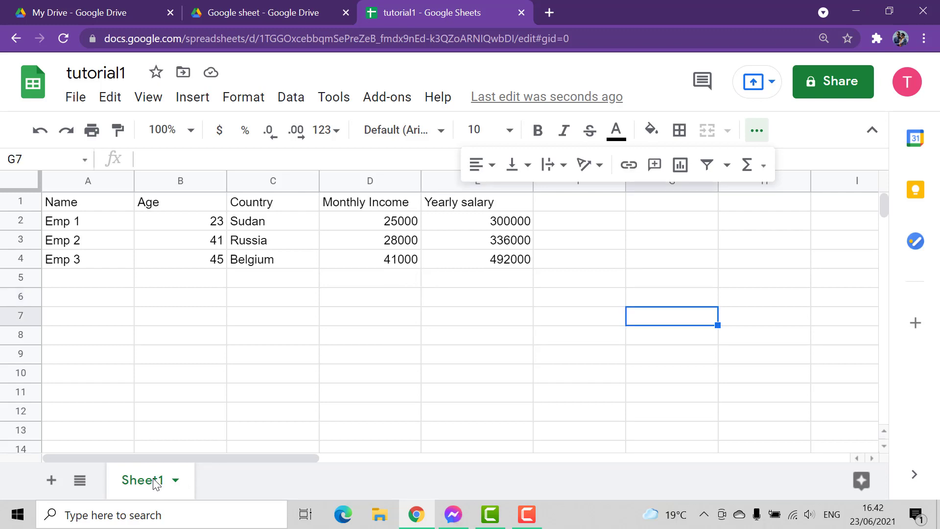
Step: Rename Sheet1 as one
{"action": "double_click", "coordinate": [155, 483]}
{"action": "key", "text": "BackSpace"}
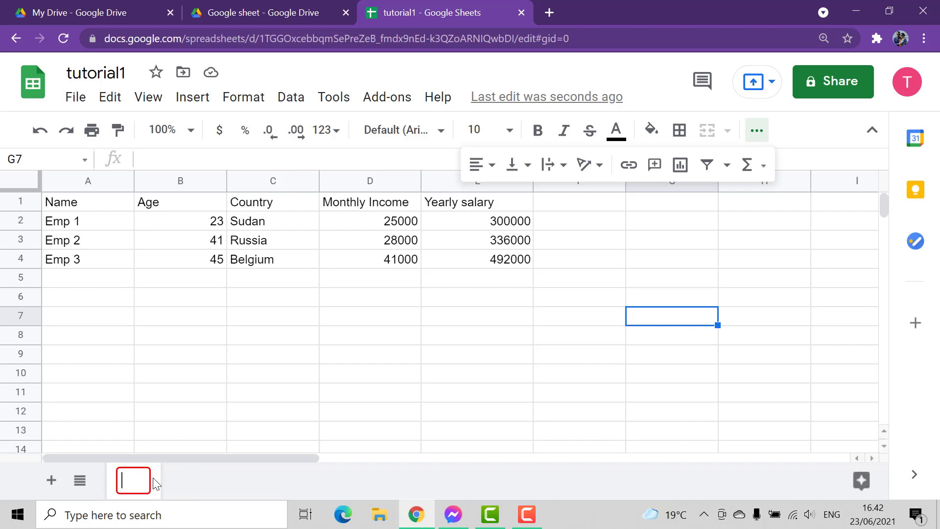
{"action": "type", "text": "one"}
{"action": "key", "text": "Return"}
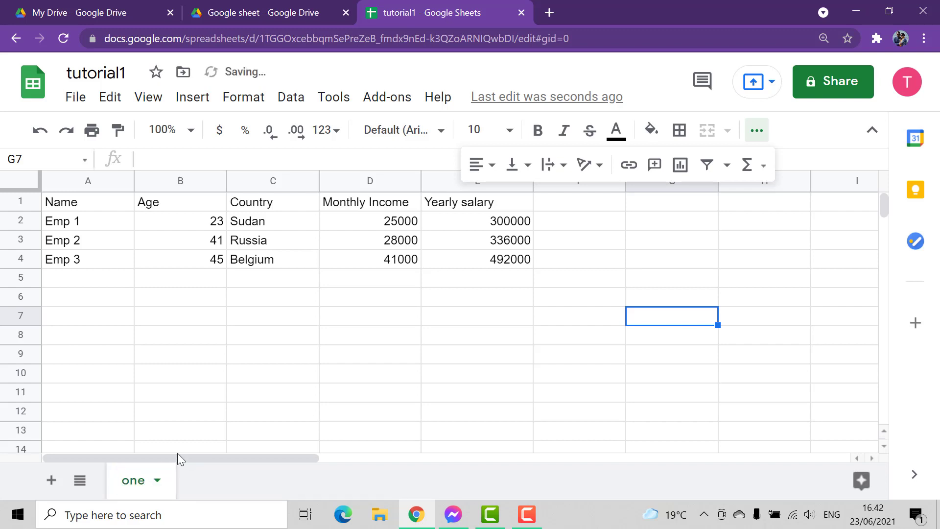
Step: Add a new sheet and rename it two
{"action": "left_click", "coordinate": [50, 480]}
{"action": "double_click", "coordinate": [224, 487]}
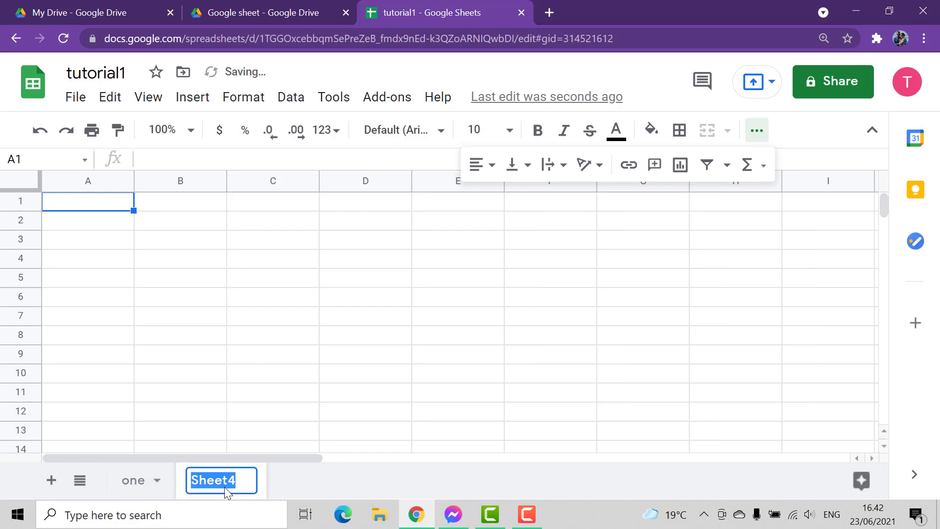
{"action": "type", "text": "two"}
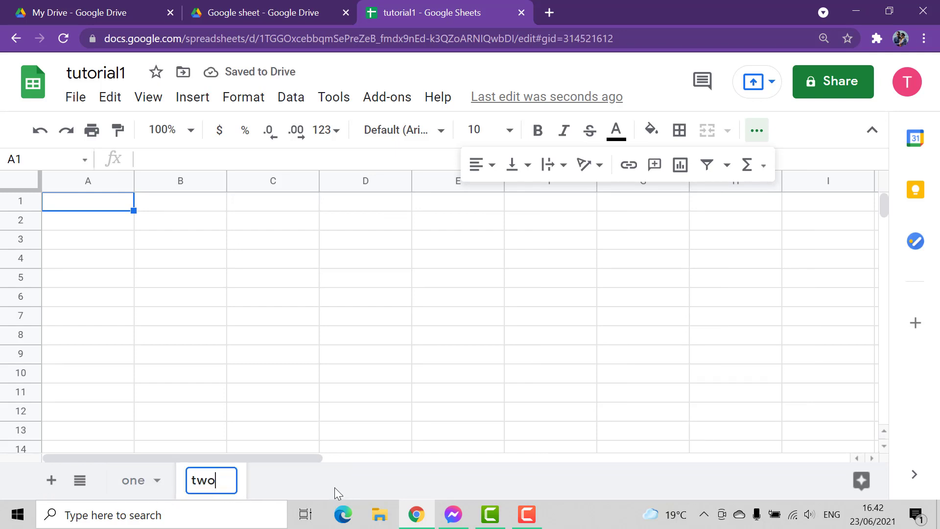
{"action": "key", "text": "Return"}
Step: Switch between sheets one and two, and review the yearly salary formula in cell E2 of sheet one
{"action": "left_click", "coordinate": [140, 482]}
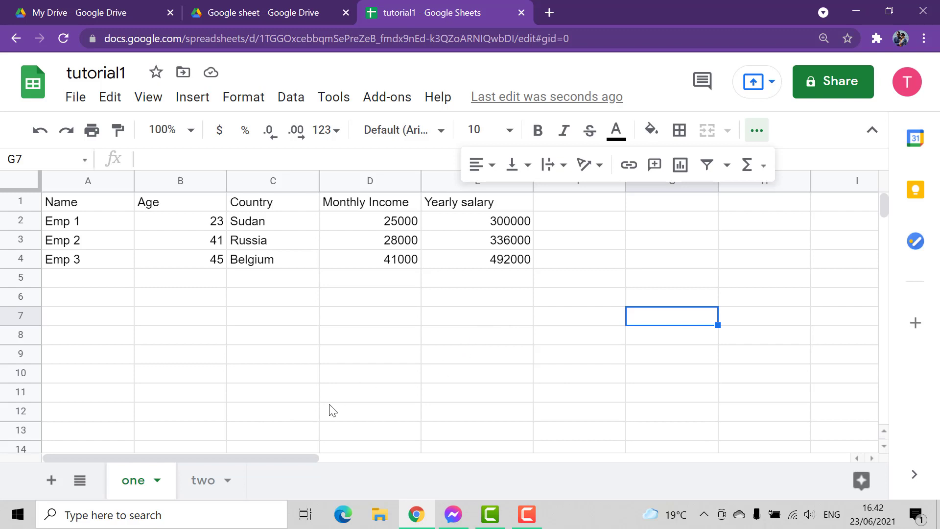
{"action": "left_click", "coordinate": [196, 484]}
{"action": "left_click", "coordinate": [133, 480]}
{"action": "left_click", "coordinate": [211, 480]}
{"action": "left_click", "coordinate": [127, 481]}
{"action": "left_click", "coordinate": [519, 223]}
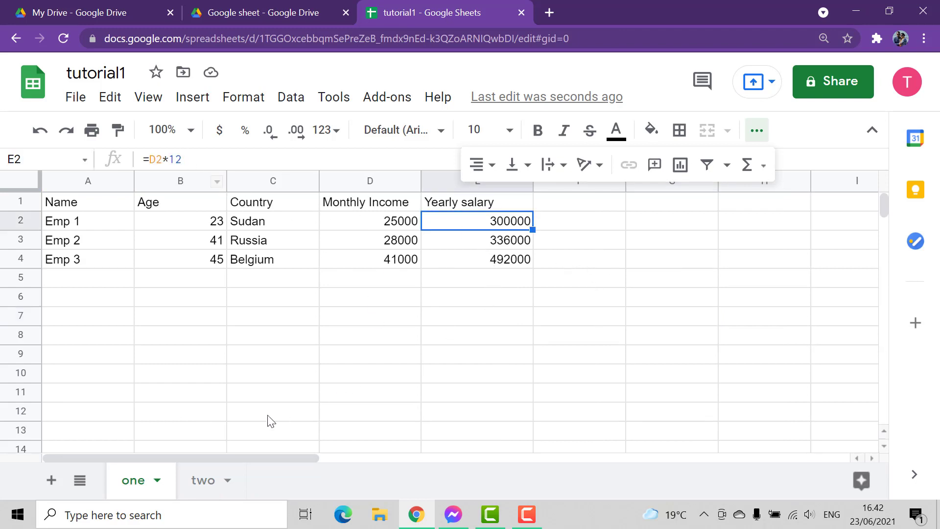
Step: Enter 12 in cell A1 of sheet two
{"action": "left_click", "coordinate": [205, 485]}
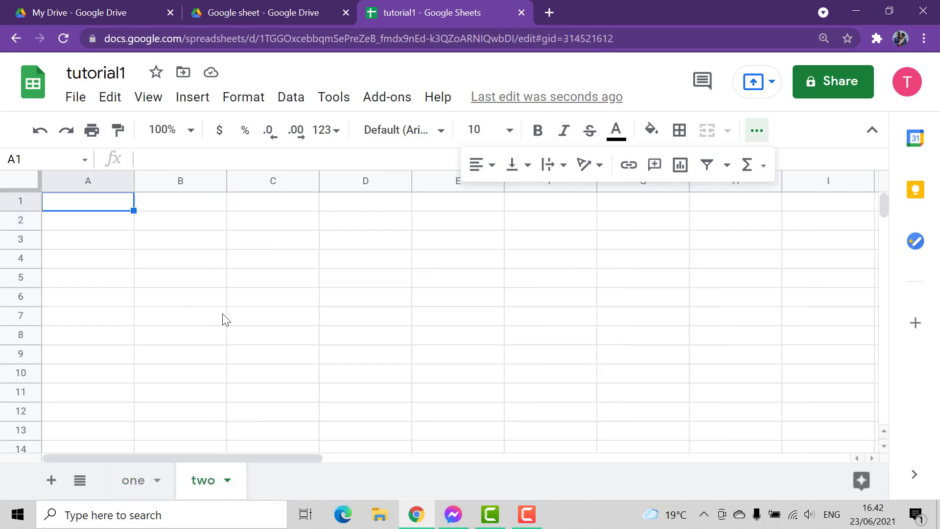
{"action": "type", "text": "12"}
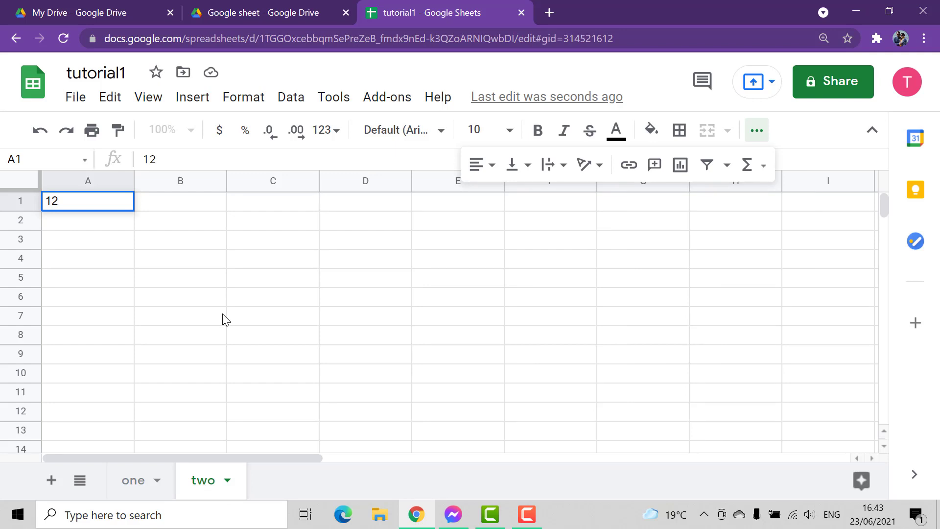
{"action": "left_click", "coordinate": [221, 305]}
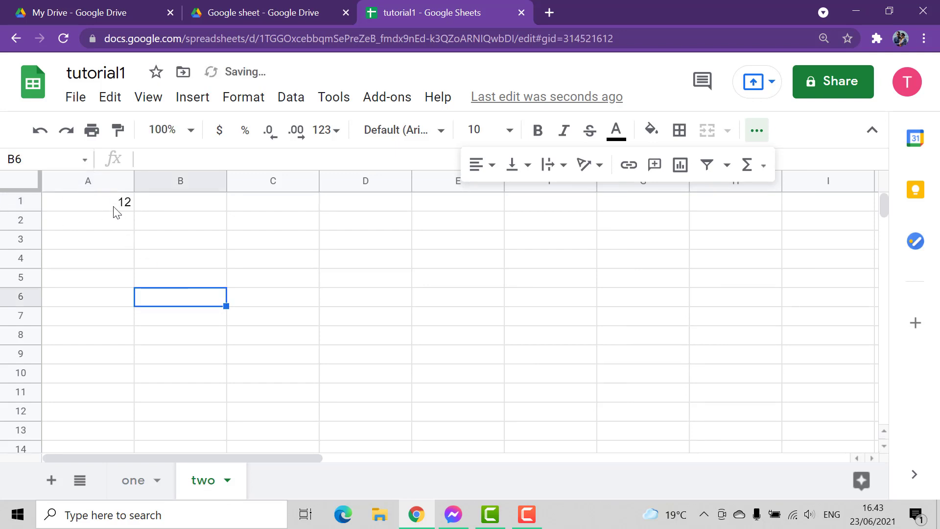
{"action": "left_click", "coordinate": [126, 211]}
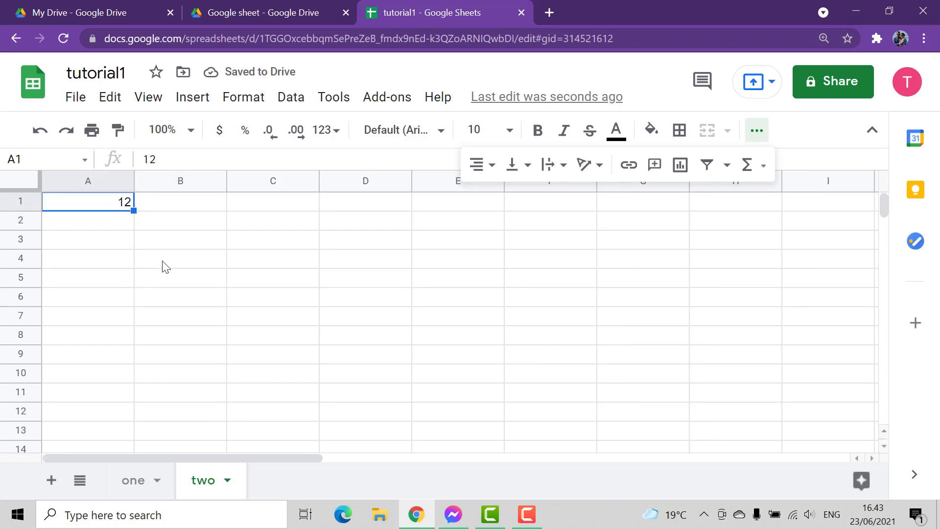
Step: Compare the multiplier in sheet one's E2 formula with the value in cell A1 of sheet two
{"action": "left_click", "coordinate": [132, 478]}
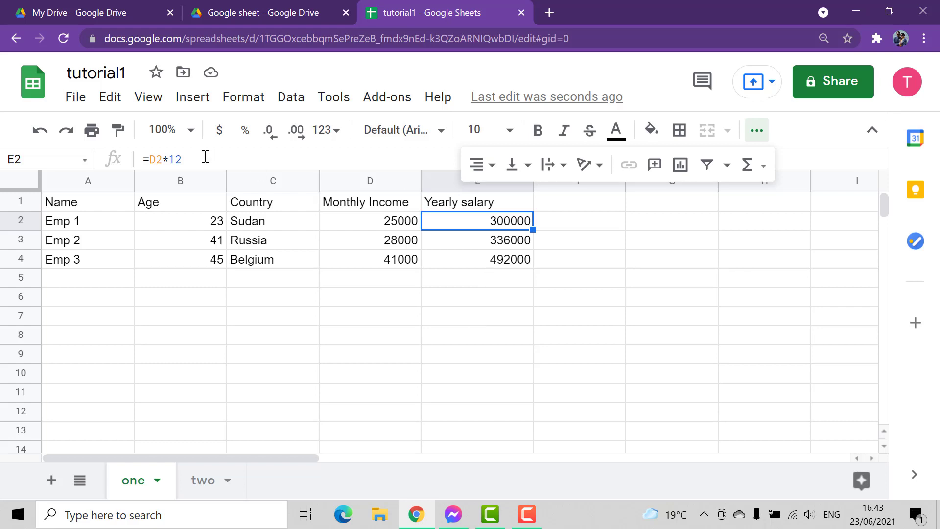
{"action": "left_click", "coordinate": [199, 480]}
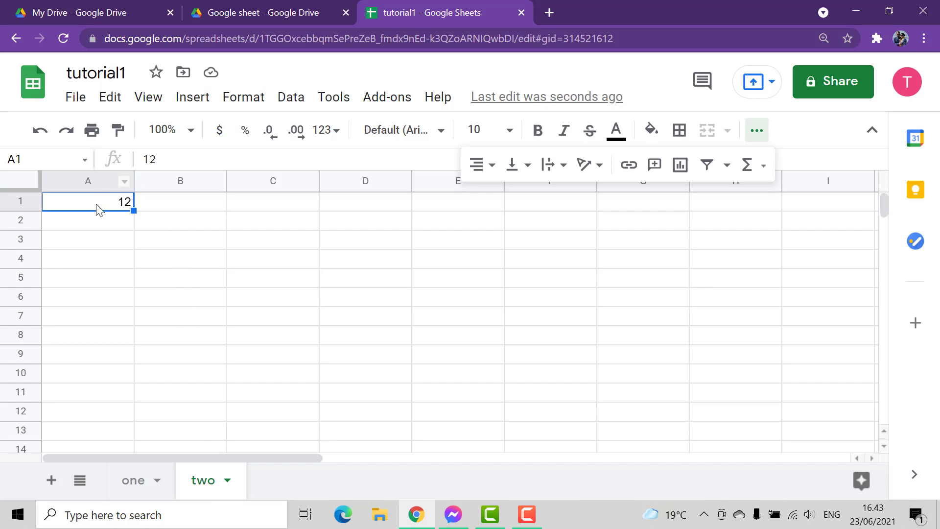
{"action": "left_click", "coordinate": [134, 481]}
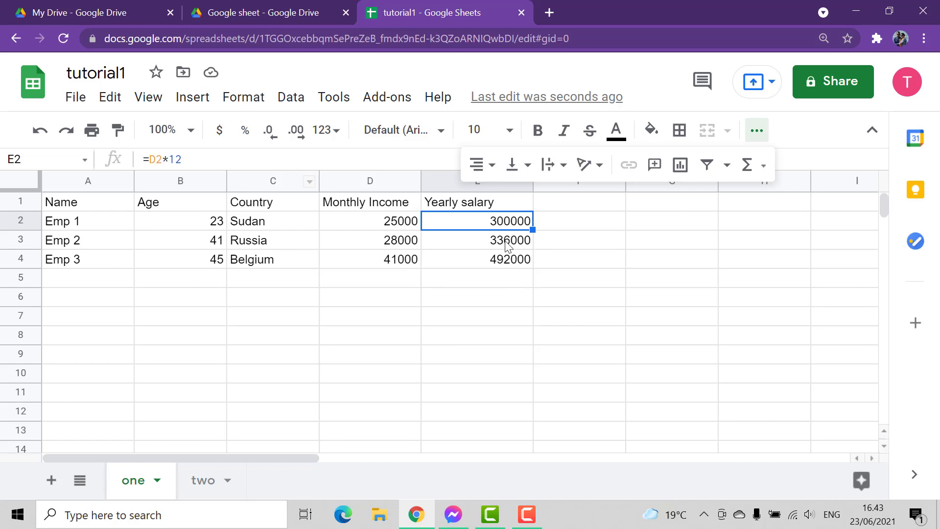
Step: Clear the yearly salary formulas from cells E2 to E4 in sheet one
{"action": "left_click_drag", "start_coordinate": [504, 242], "coordinate": [515, 272]}
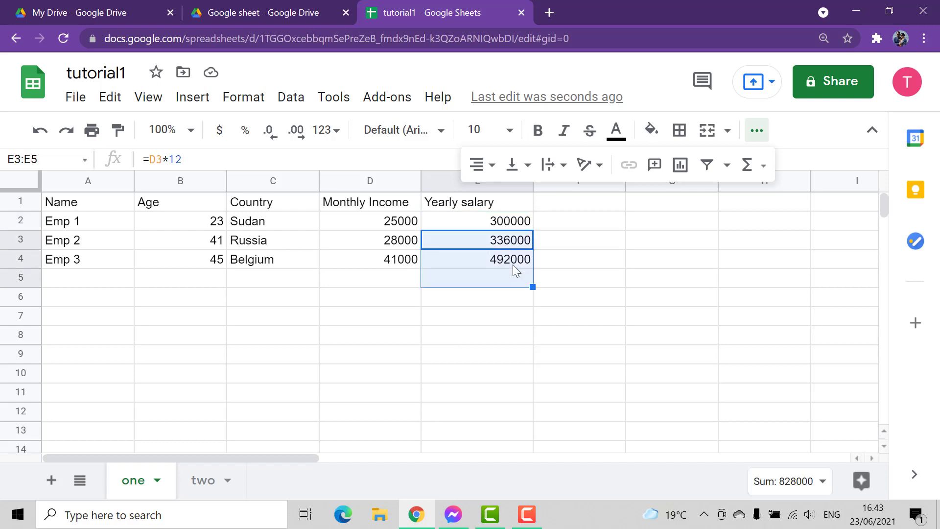
{"action": "key", "text": "Delete"}
{"action": "left_click", "coordinate": [523, 221]}
{"action": "key", "text": "Delete"}
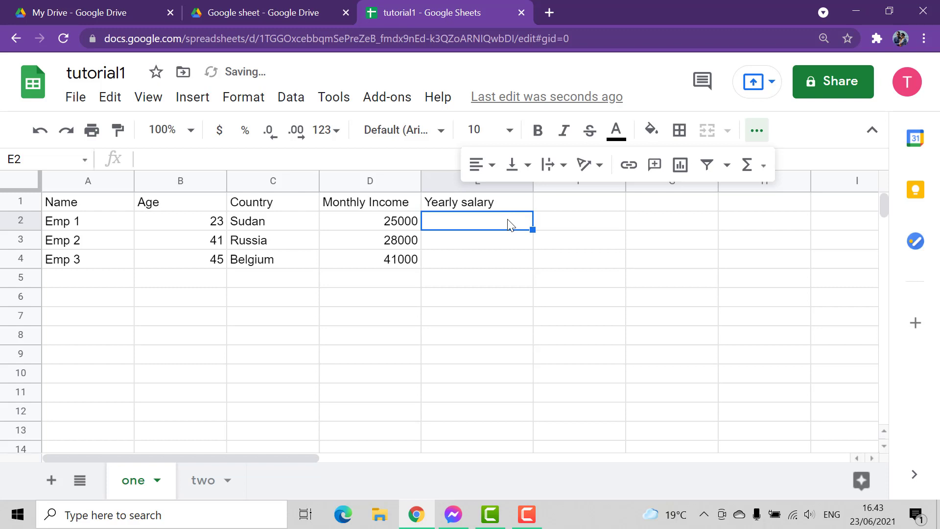
Step: Enter the formula =D2*two!A1 in cell E2 of sheet one to calculate the first employee's yearly salary
{"action": "type", "text": "="}
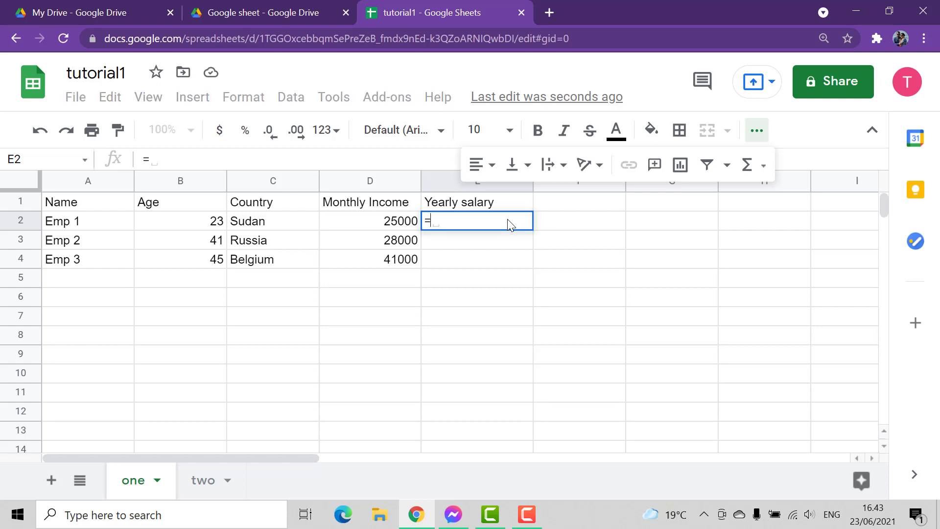
{"action": "left_click", "coordinate": [383, 225]}
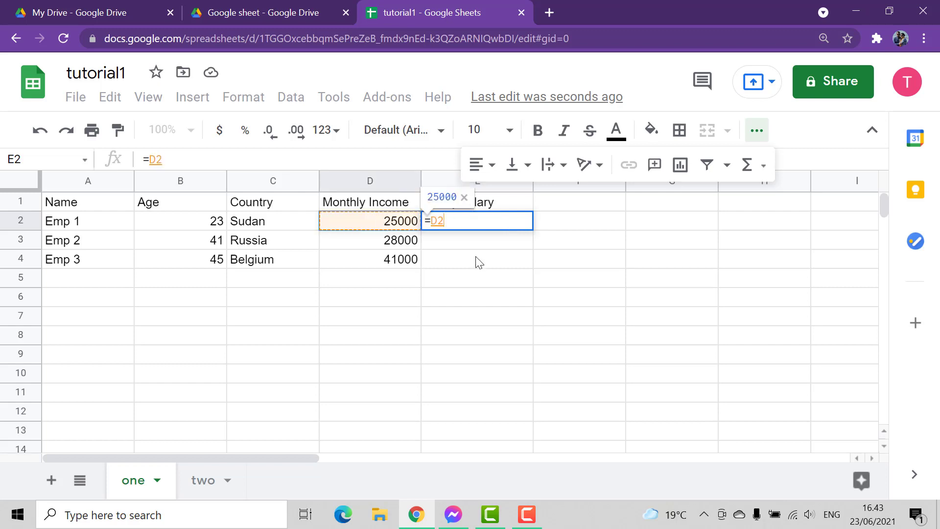
{"action": "type", "text": "'"}
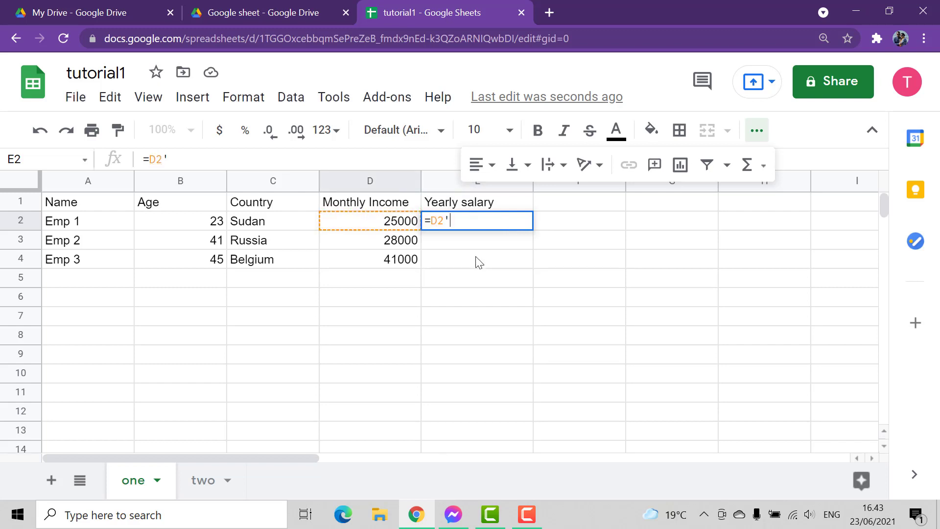
{"action": "key", "text": "BackSpace"}
{"action": "type", "text": "*"}
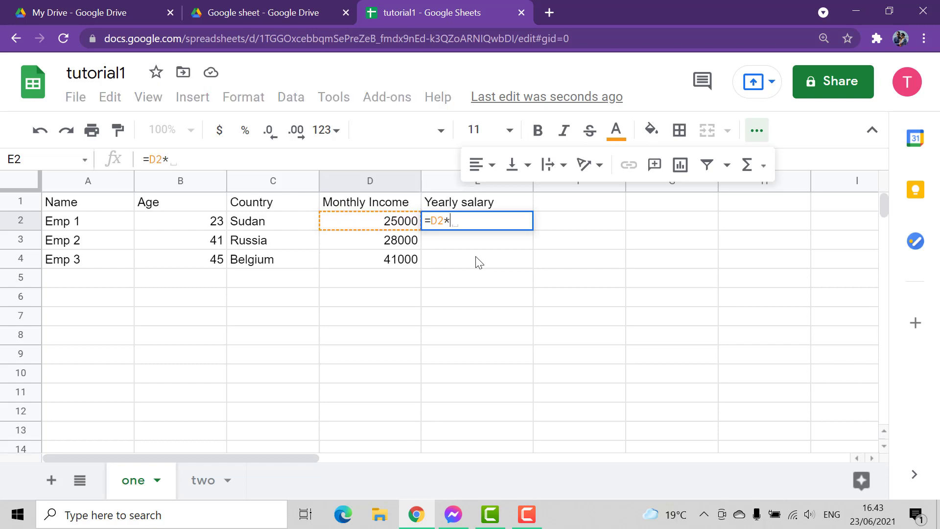
{"action": "type", "text": "two!"}
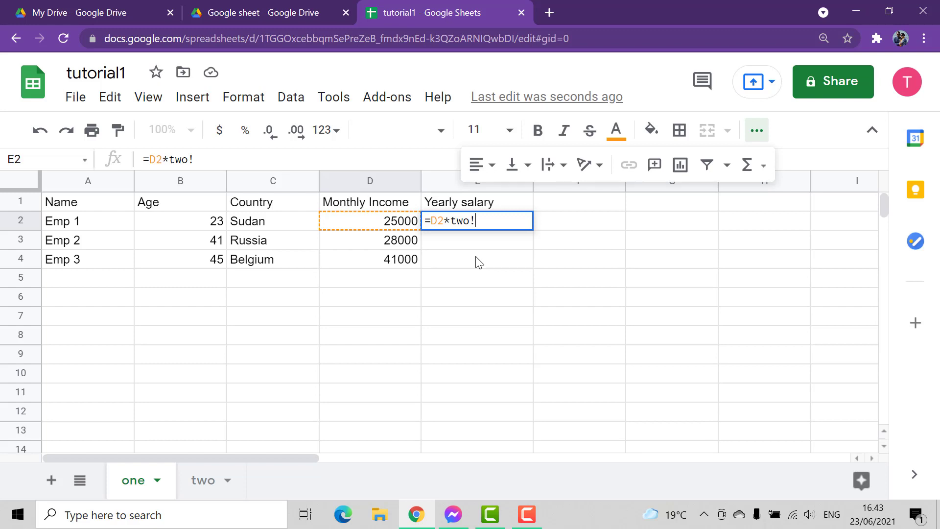
{"action": "type", "text": "1"}
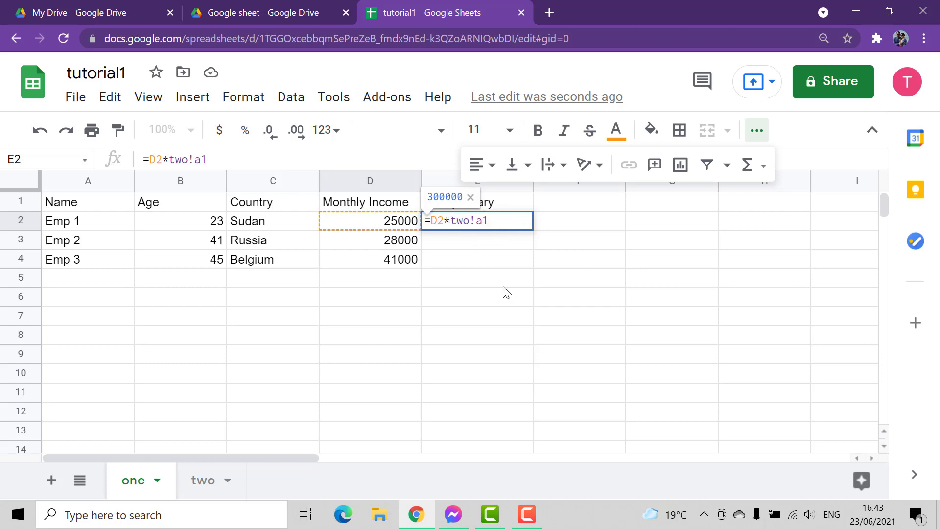
{"action": "key", "text": "Return"}
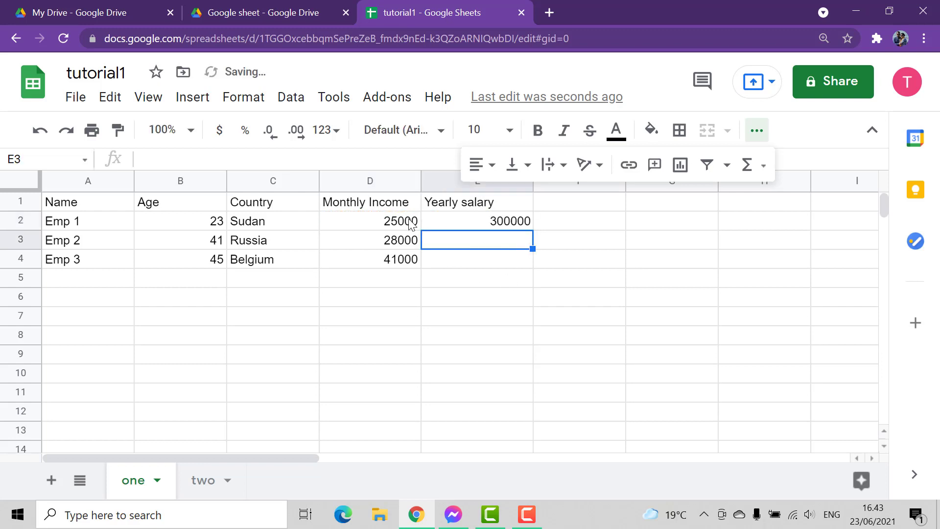
Step: Check cell A1 of sheet two against sheet one's E2 formula, and fill that formula down to E3 and E4
{"action": "left_click", "coordinate": [496, 221]}
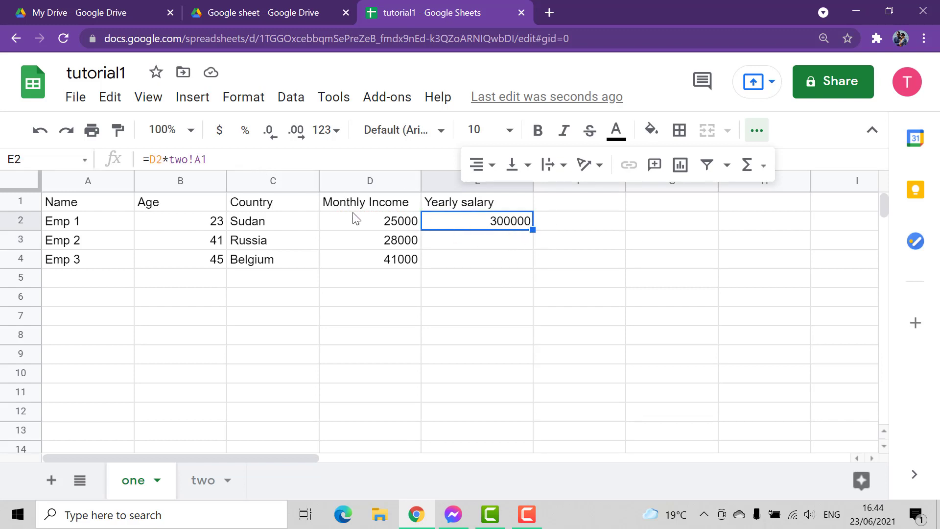
{"action": "left_click", "coordinate": [201, 482]}
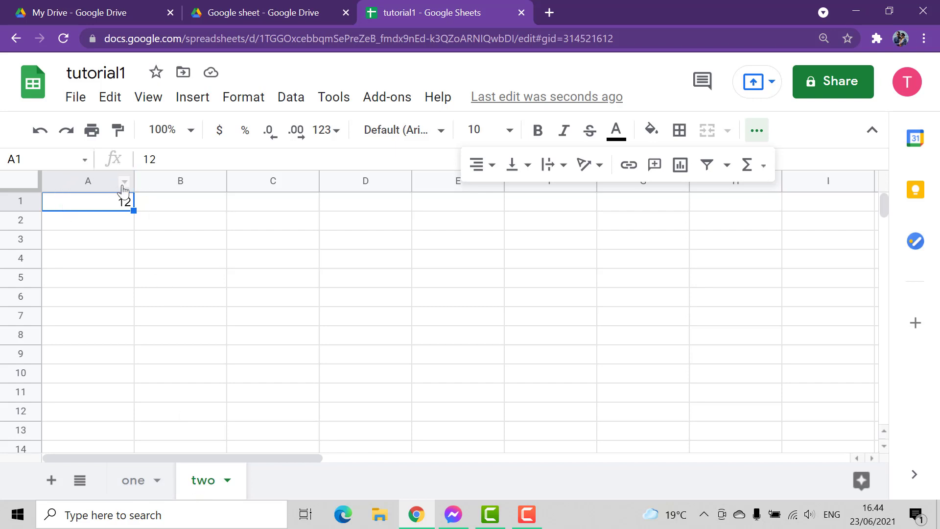
{"action": "left_click", "coordinate": [141, 479]}
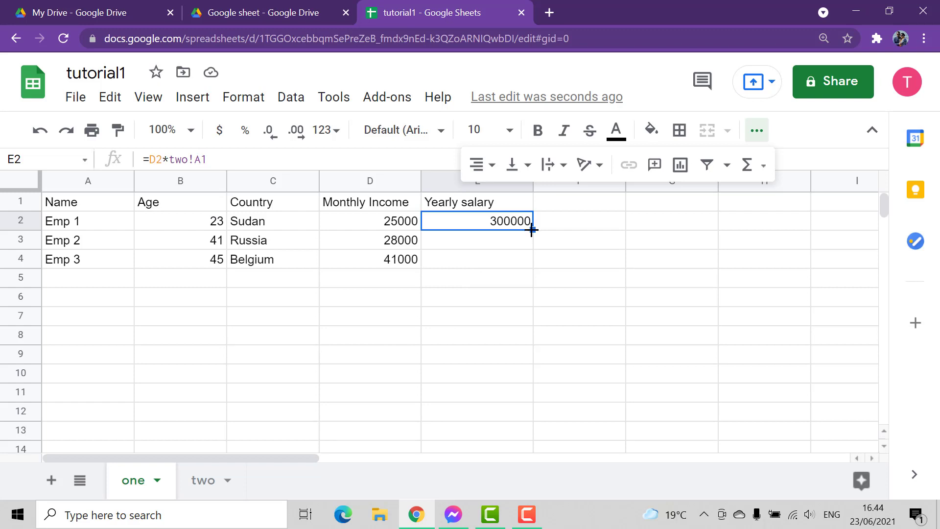
{"action": "left_click_drag", "start_coordinate": [531, 230], "coordinate": [533, 261]}
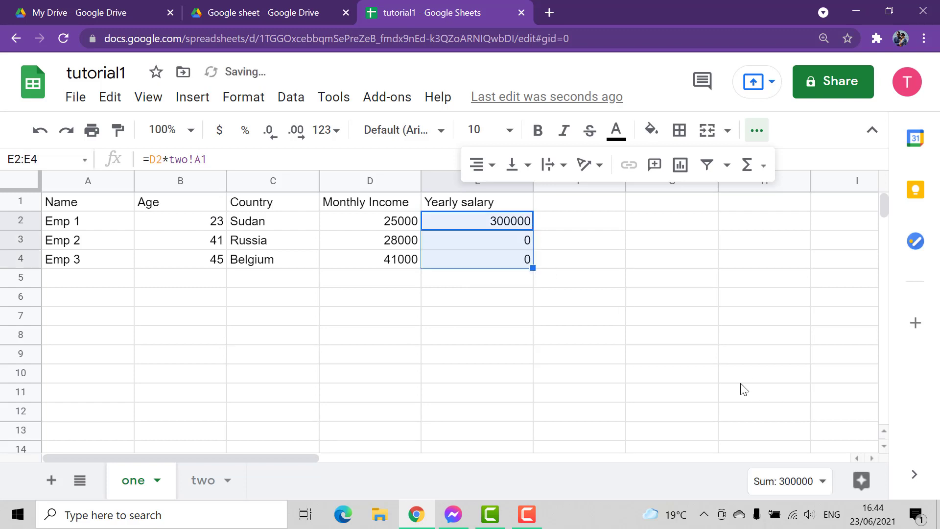
{"action": "left_click", "coordinate": [599, 325]}
Step: Examine how the sheet two reference differs between the formulas in E2, E3 and E4, and compare it with sheet two's cells
{"action": "left_click", "coordinate": [521, 242]}
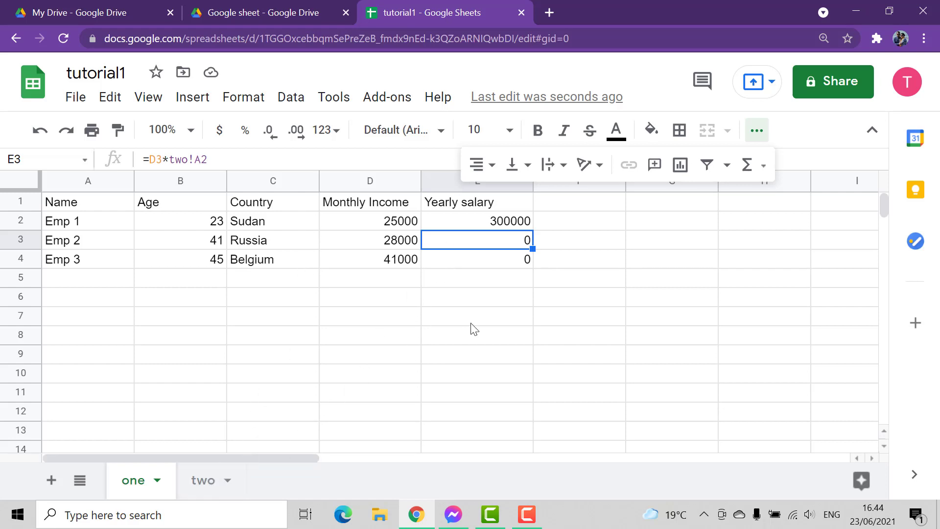
{"action": "left_click", "coordinate": [206, 480]}
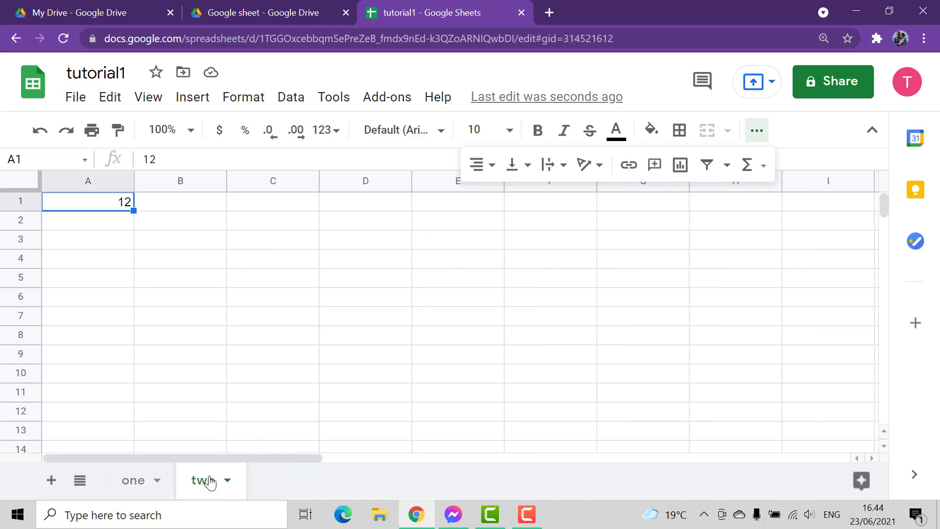
{"action": "left_click", "coordinate": [139, 480]}
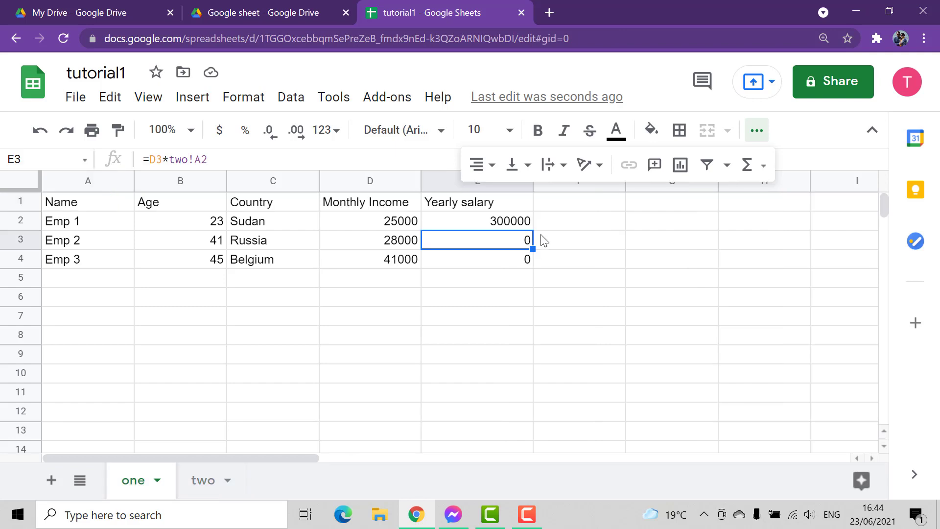
{"action": "left_click", "coordinate": [480, 262]}
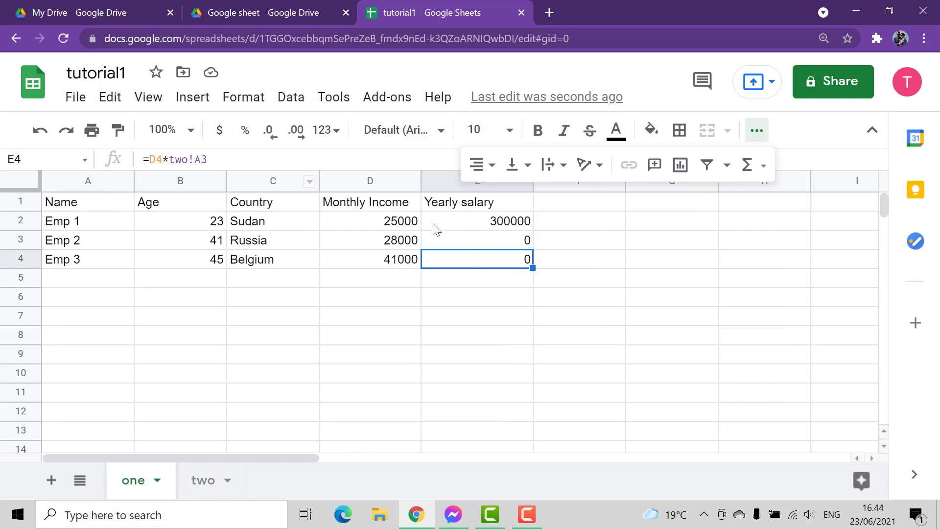
{"action": "left_click", "coordinate": [452, 241]}
{"action": "left_click", "coordinate": [471, 263]}
{"action": "left_click", "coordinate": [508, 225]}
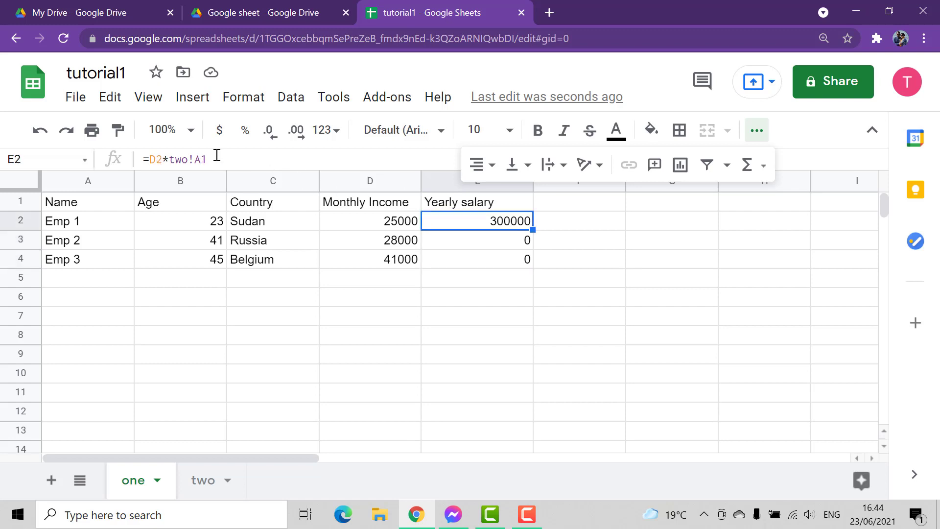
{"action": "left_click", "coordinate": [203, 480]}
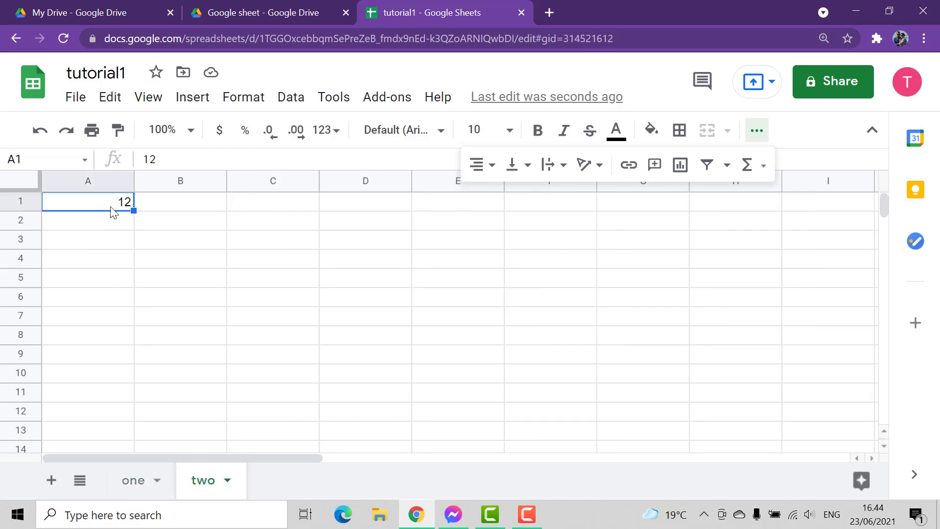
{"action": "left_click", "coordinate": [131, 480]}
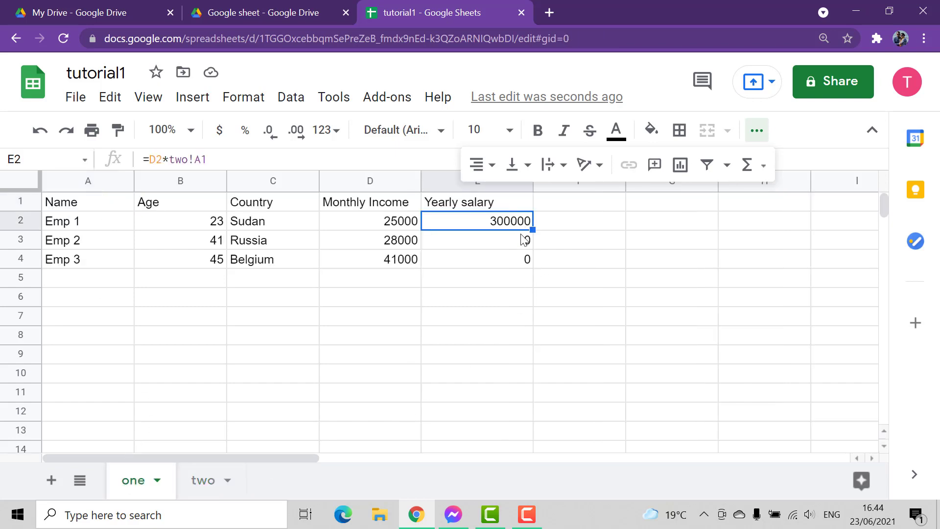
{"action": "left_click", "coordinate": [516, 244]}
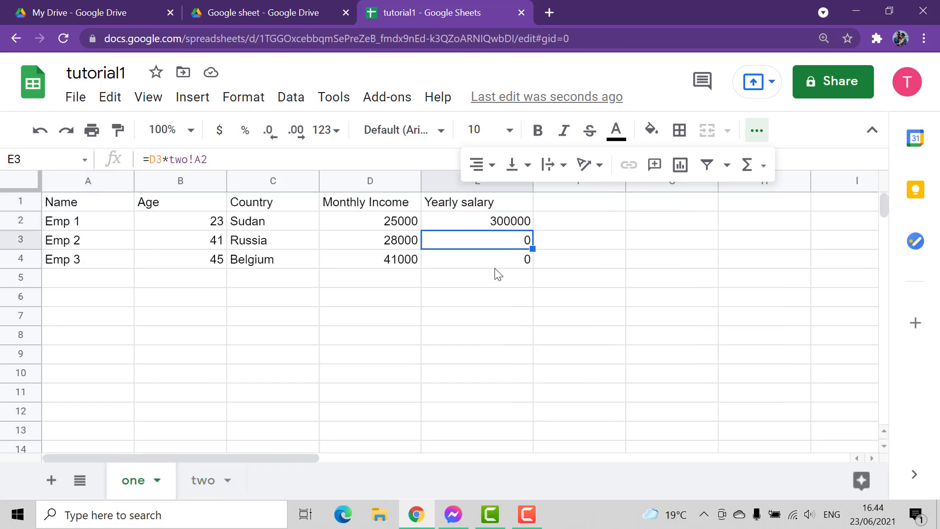
{"action": "left_click", "coordinate": [495, 262]}
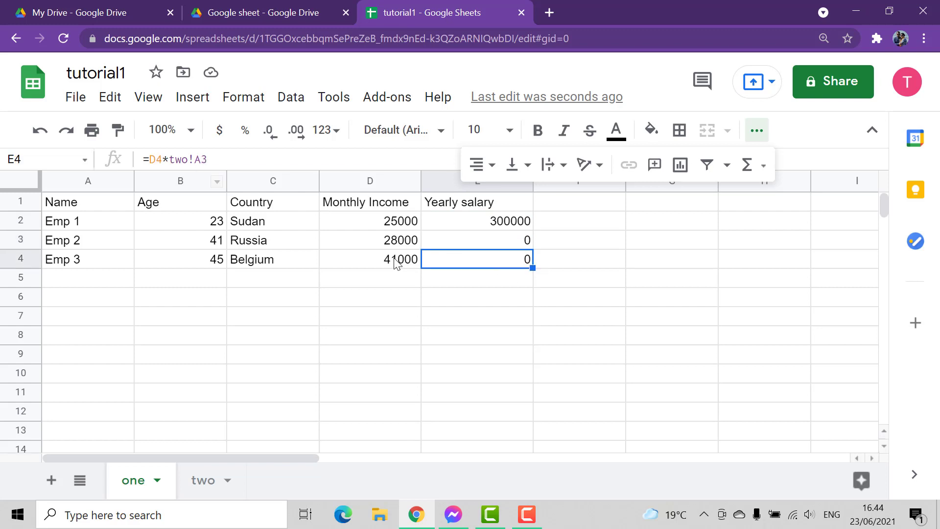
{"action": "left_click", "coordinate": [522, 224]}
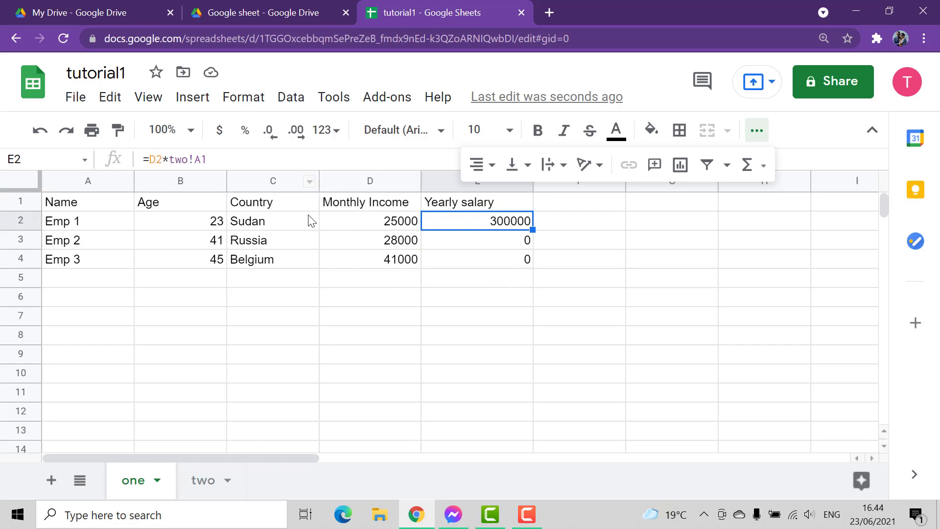
Step: Lock the row of the sheet two reference in cell E2, making the formula =D2*two!A$1
{"action": "left_click", "coordinate": [202, 158]}
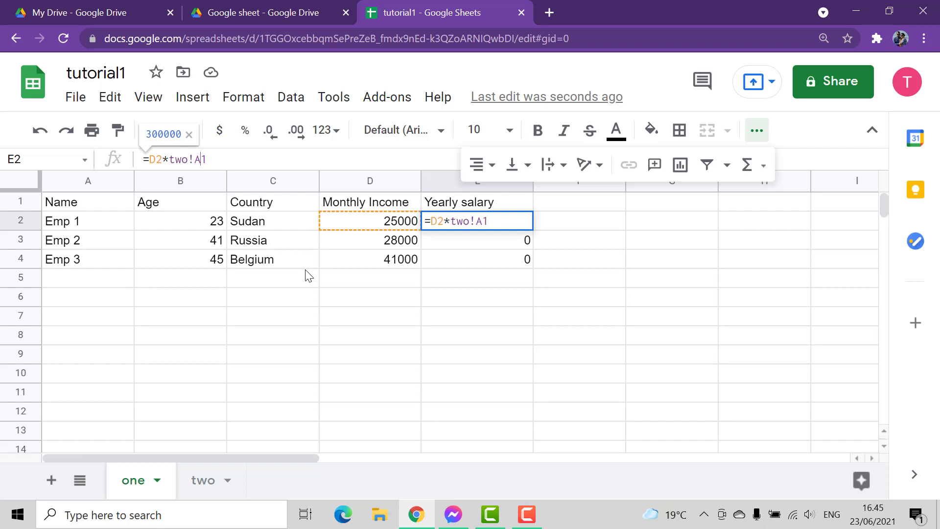
{"action": "type", "text": "¤"}
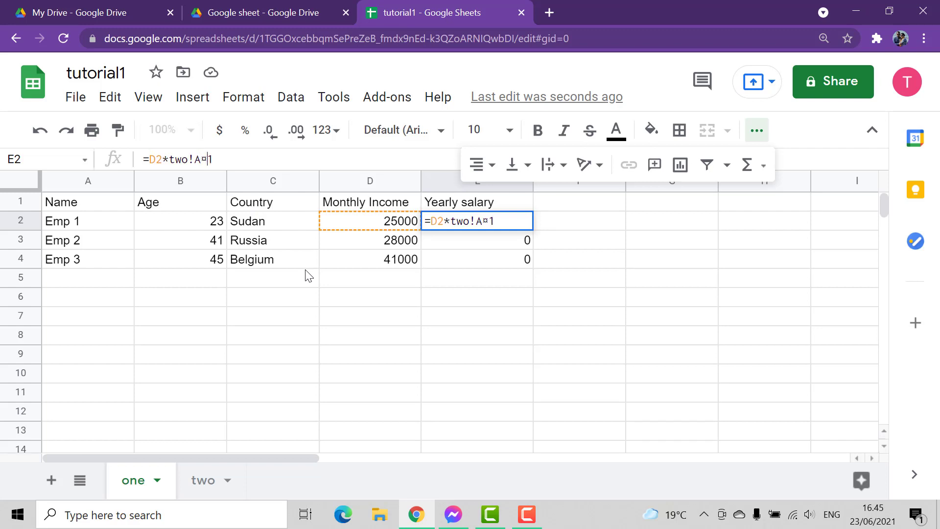
{"action": "key", "text": "BackSpace"}
{"action": "type", "text": "4"}
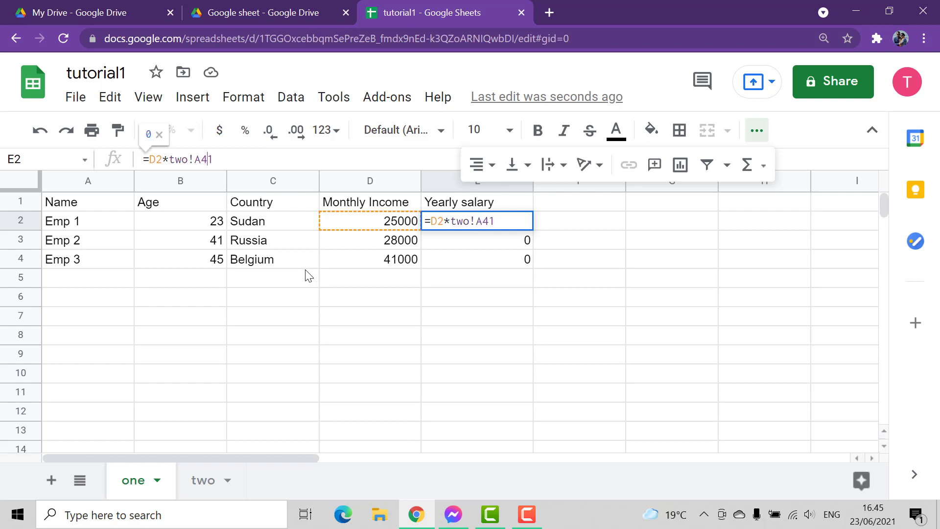
{"action": "key", "text": "BackSpace"}
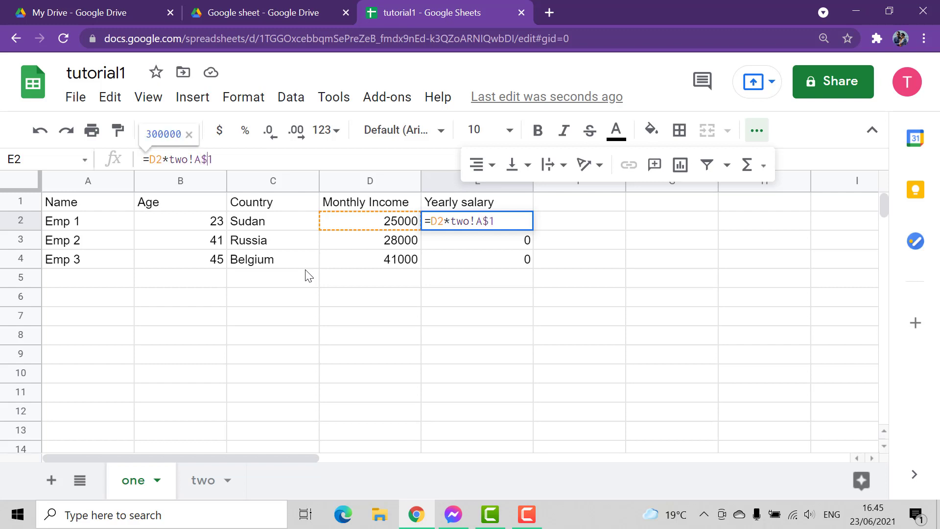
{"action": "type", "text": "$"}
{"action": "key", "text": "Return"}
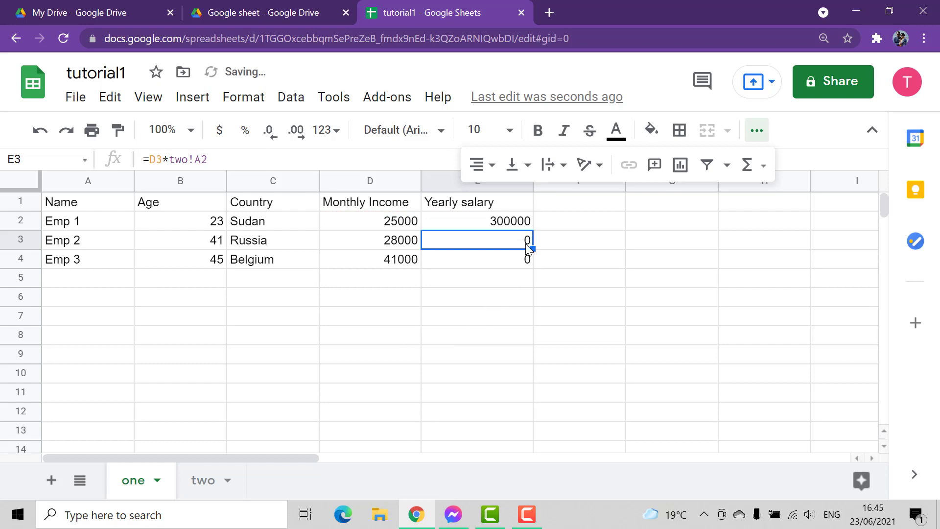
Step: Copy the formula with the locked row from E2 down through E4, and check the formulas in E3 and E4
{"action": "left_click", "coordinate": [523, 223]}
{"action": "left_click_drag", "start_coordinate": [532, 229], "coordinate": [530, 258]}
{"action": "left_click", "coordinate": [476, 315]}
{"action": "left_click", "coordinate": [496, 243]}
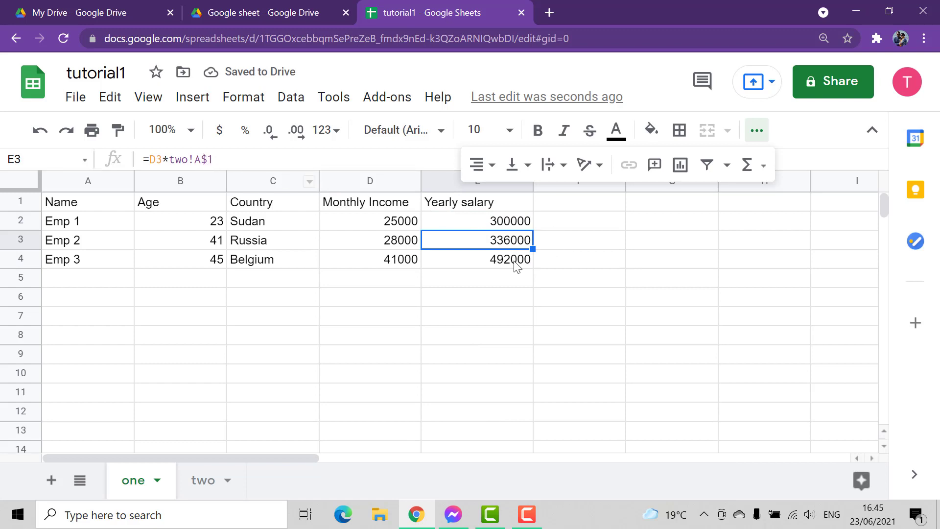
{"action": "left_click", "coordinate": [515, 263]}
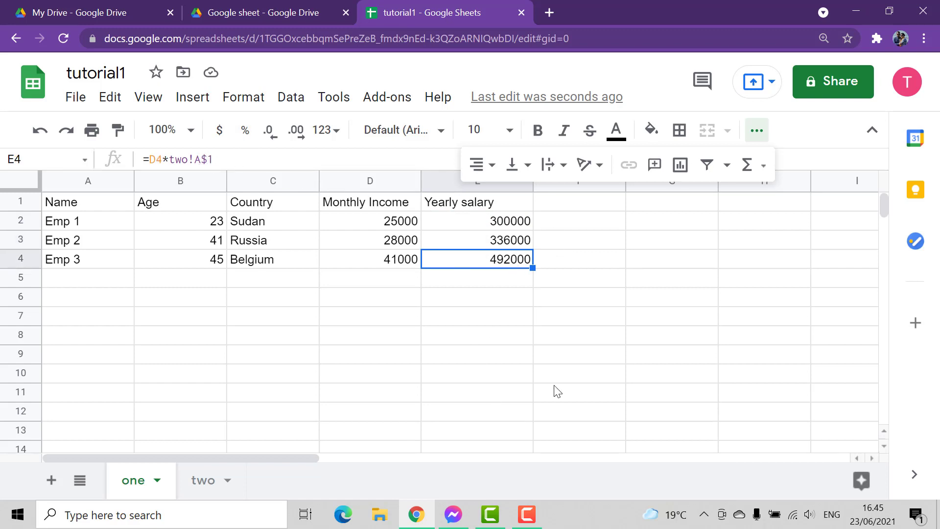
{"action": "left_click", "coordinate": [570, 283]}
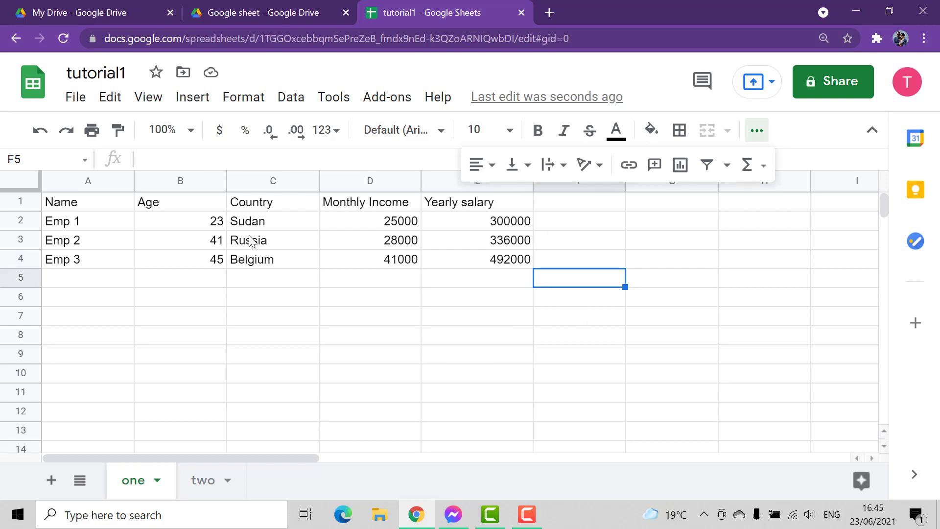
Step: Insert a note on cell A2 (Emp 1) reading "Inormation about employee"
{"action": "left_click", "coordinate": [114, 230]}
{"action": "right_click", "coordinate": [114, 230]}
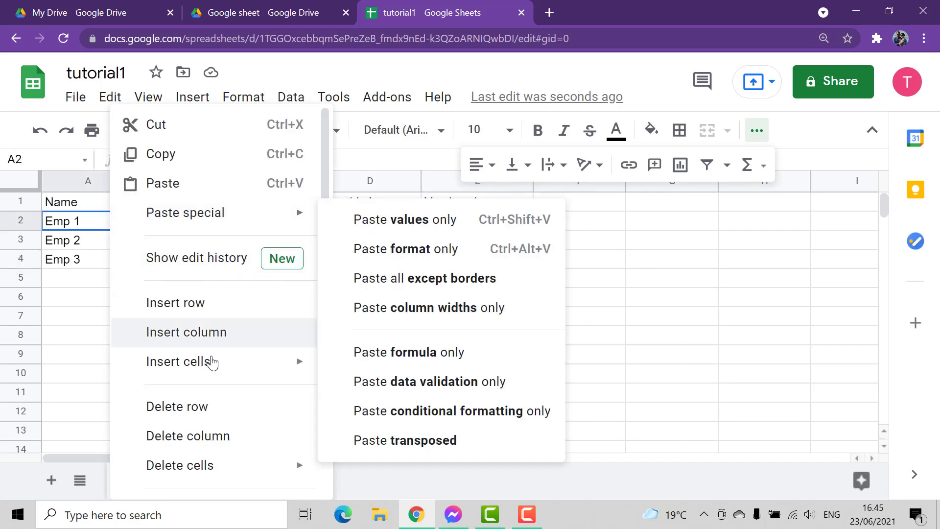
{"action": "scroll", "coordinate": [195, 419], "scroll_direction": "down", "scroll_amount": 5}
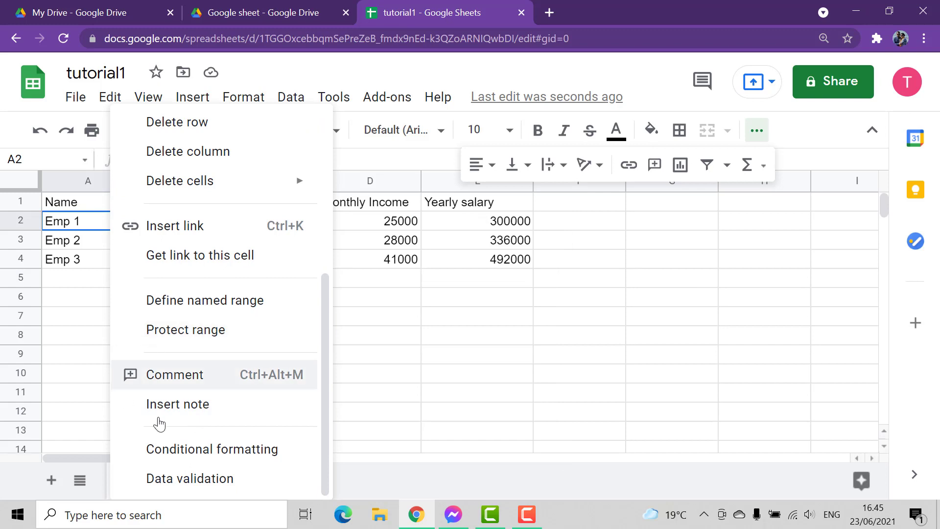
{"action": "left_click", "coordinate": [205, 413]}
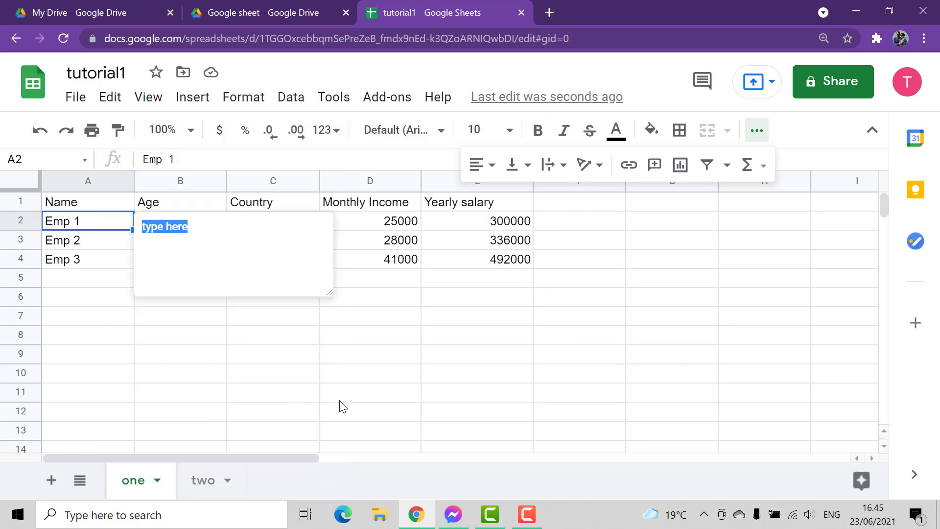
{"action": "key", "text": "BackSpace"}
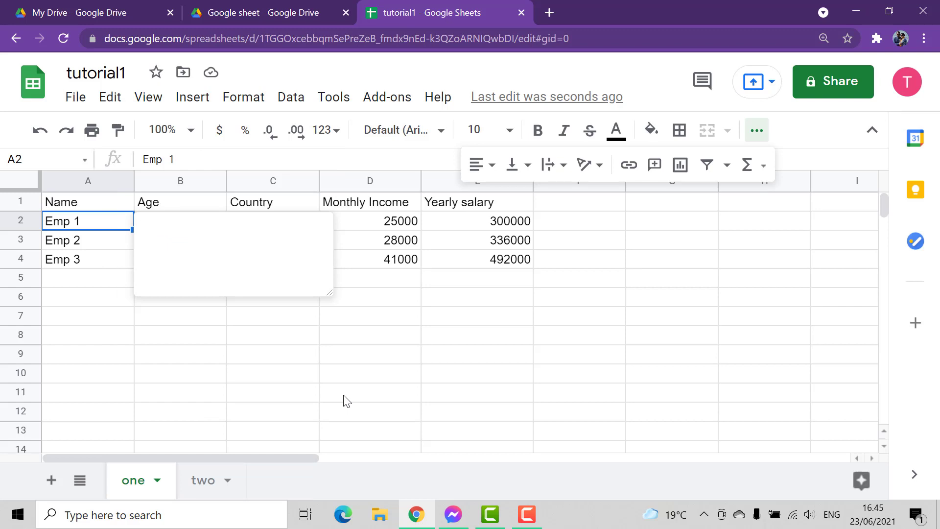
{"action": "type", "text": "Inormation about "}
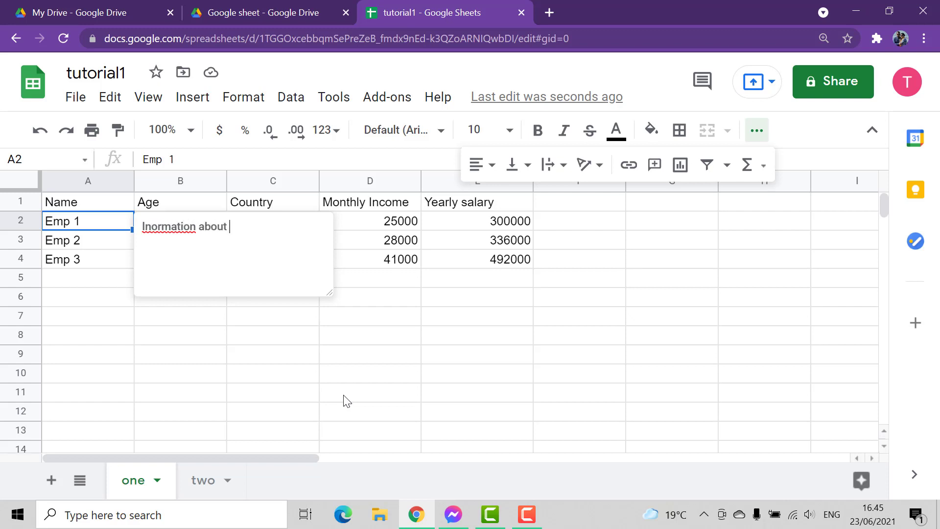
{"action": "type", "text": "employee"}
{"action": "key", "text": "Return"}
{"action": "left_click", "coordinate": [347, 321]}
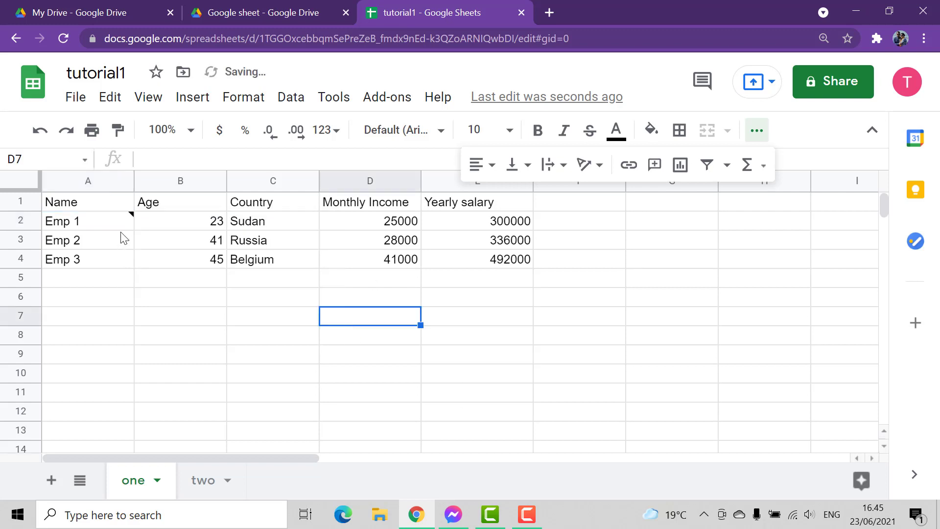
Step: View the note attached to cell A2 (Emp 1), and close it again
{"action": "left_click", "coordinate": [92, 218]}
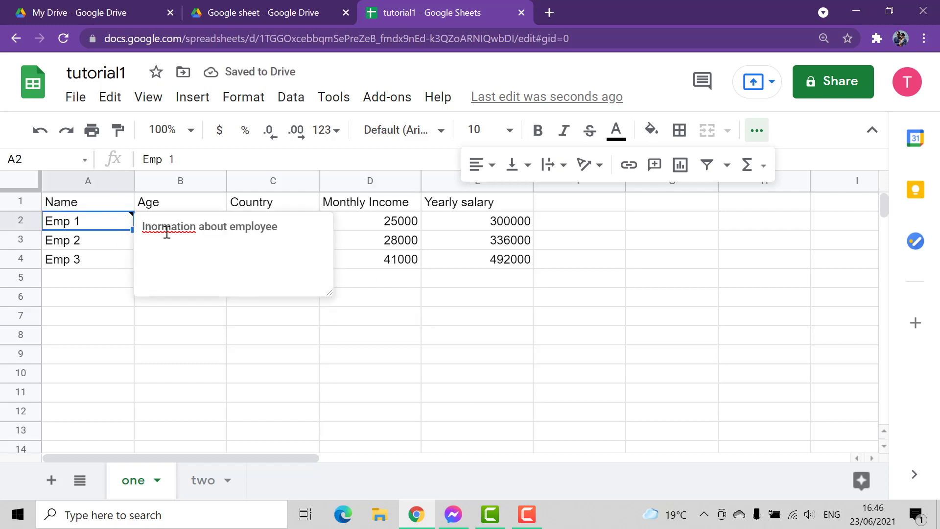
{"action": "left_click", "coordinate": [297, 347]}
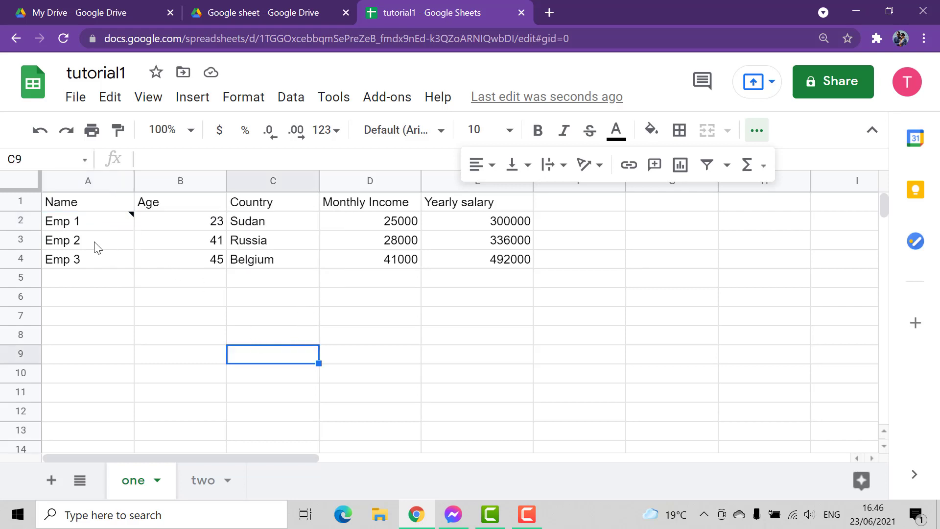
Step: Draft a comment on cell A3 (Emp 2) reading "look at this number", followed by a new line
{"action": "left_click", "coordinate": [126, 247]}
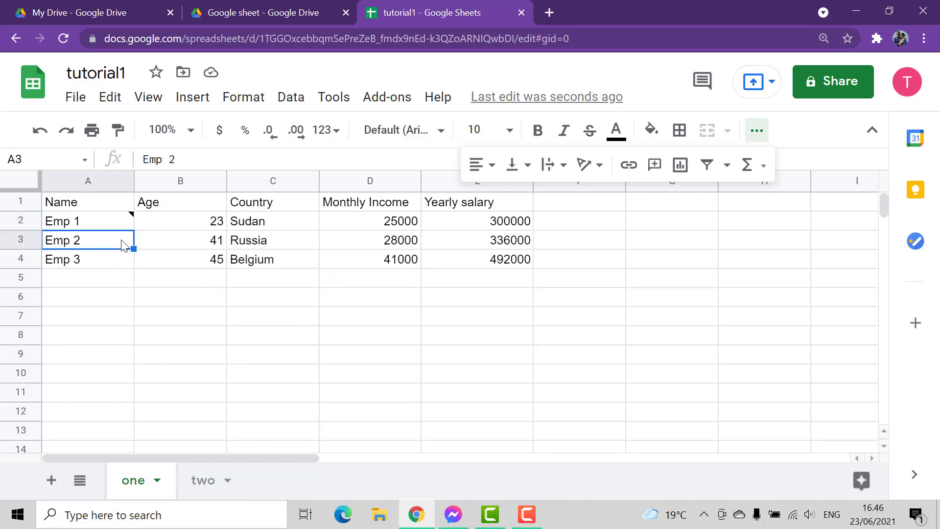
{"action": "right_click", "coordinate": [129, 249]}
{"action": "scroll", "coordinate": [227, 351], "scroll_direction": "down", "scroll_amount": 5}
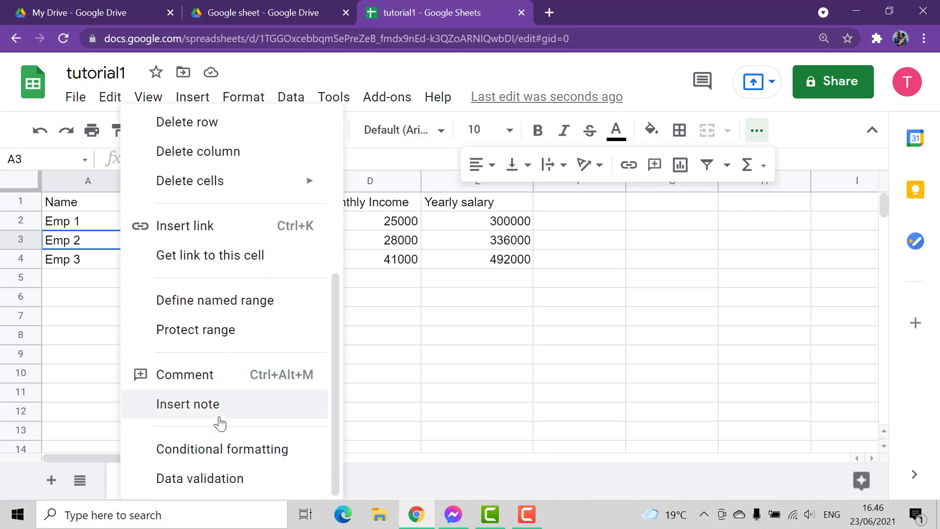
{"action": "left_click", "coordinate": [221, 379]}
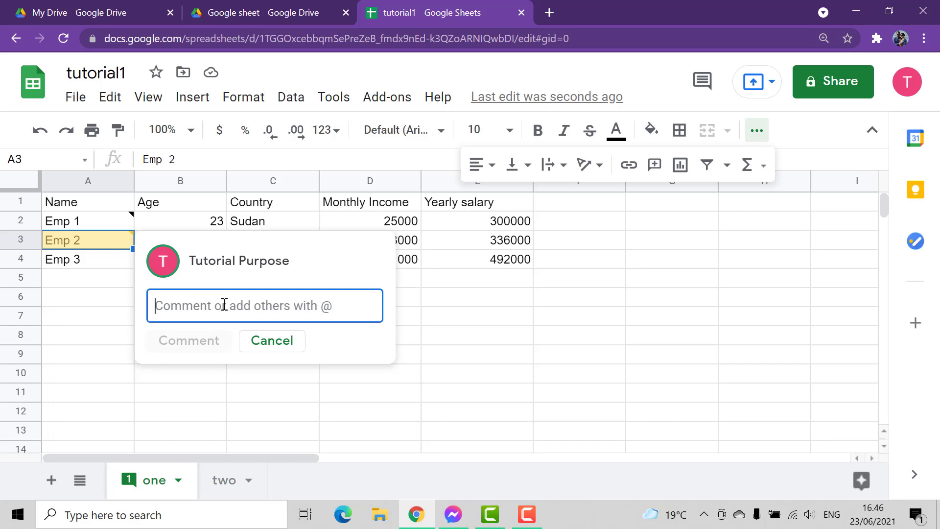
{"action": "type", "text": "look at his"}
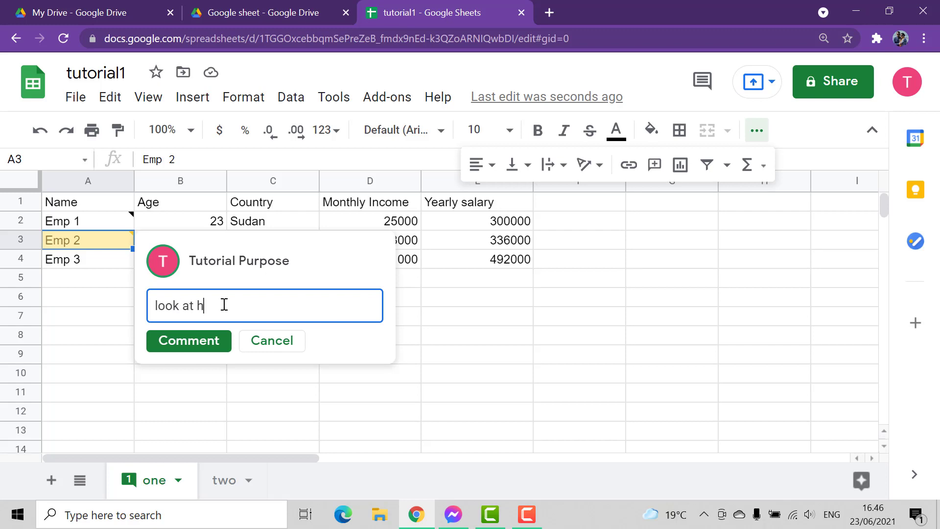
{"action": "key", "text": "BackSpace"}
{"action": "key", "text": "BackSpace"}
{"action": "type", "text": "t"}
{"action": "key", "text": "BackSpace"}
{"action": "type", "text": "this number-"}
{"action": "key", "text": "Return"}
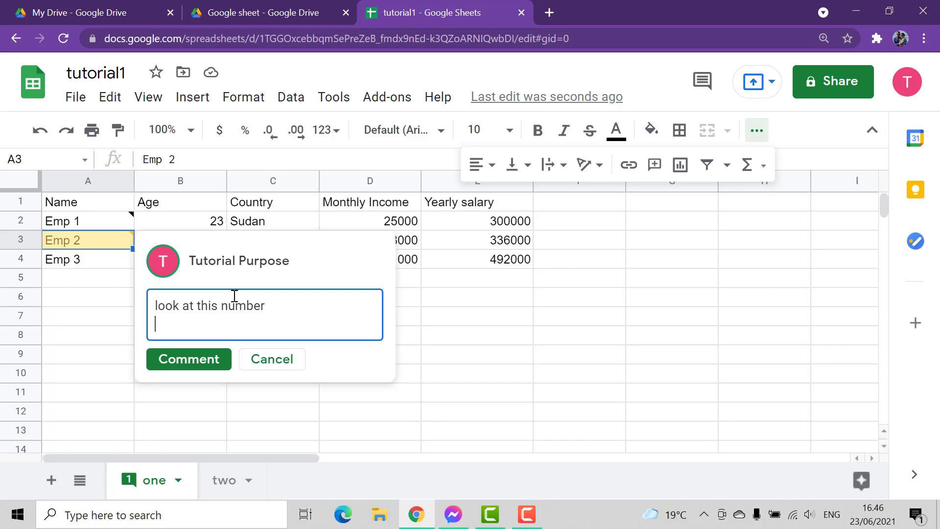
Step: Begin mentioning a collaborator with "+" and a partial e-mail address in the comment on A3, and leave the draft without posting it
{"action": "type", "text": "+"}
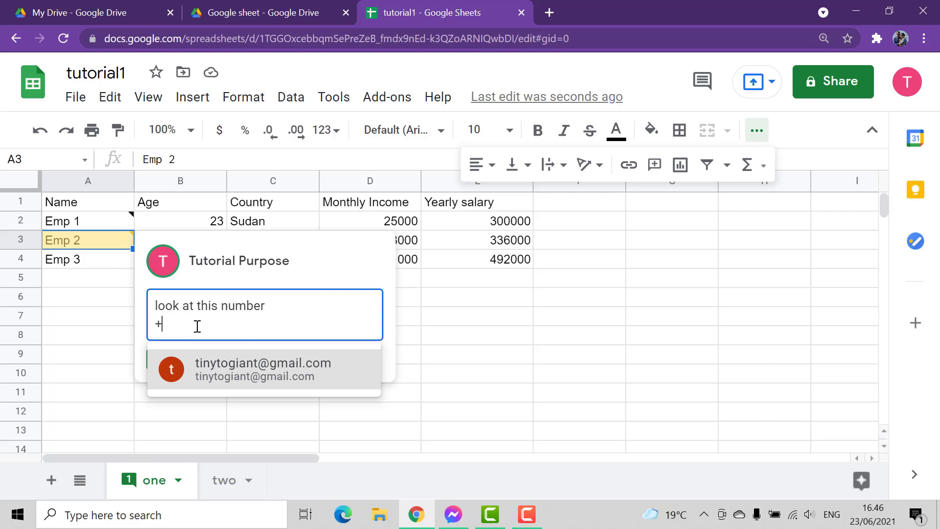
{"action": "type", "text": "john"}
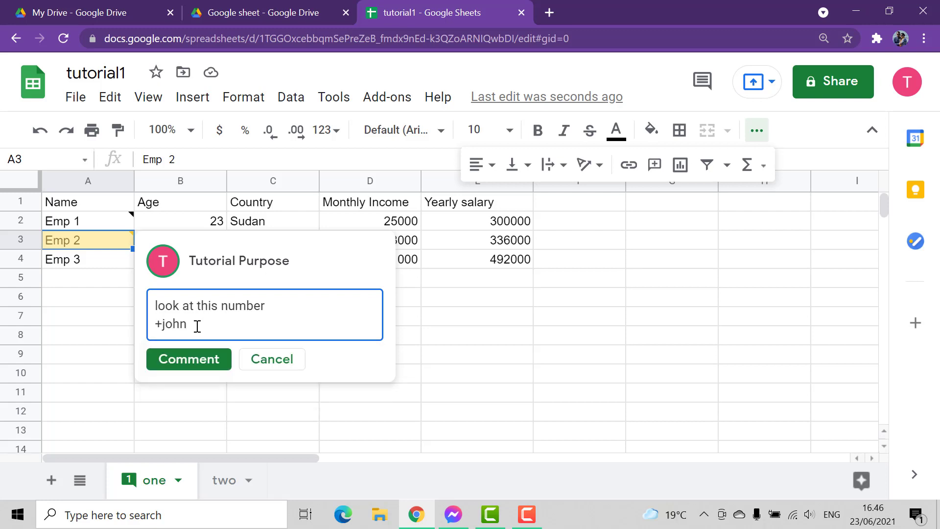
{"action": "type", "text": "@"}
{"action": "mouse_move", "coordinate": [286, 265]}
{"action": "left_click", "coordinate": [470, 322]}
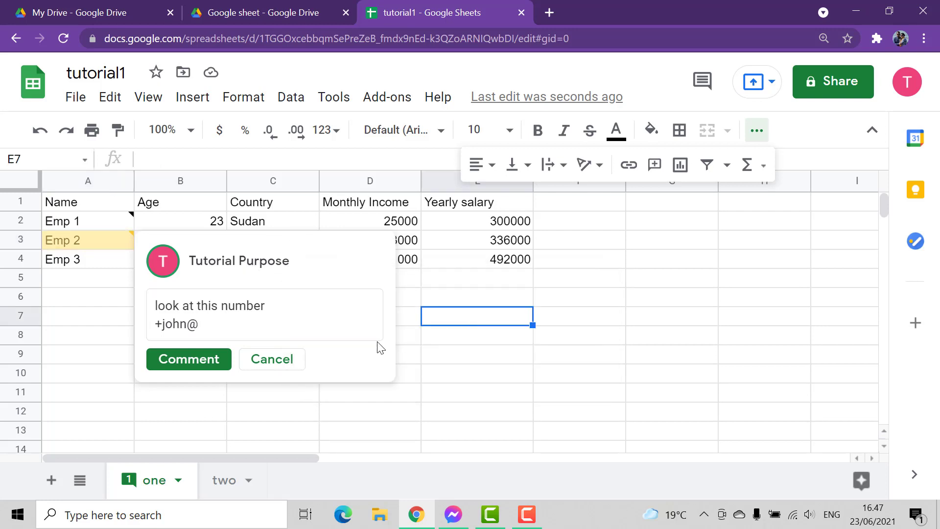
{"action": "left_click", "coordinate": [410, 392]}
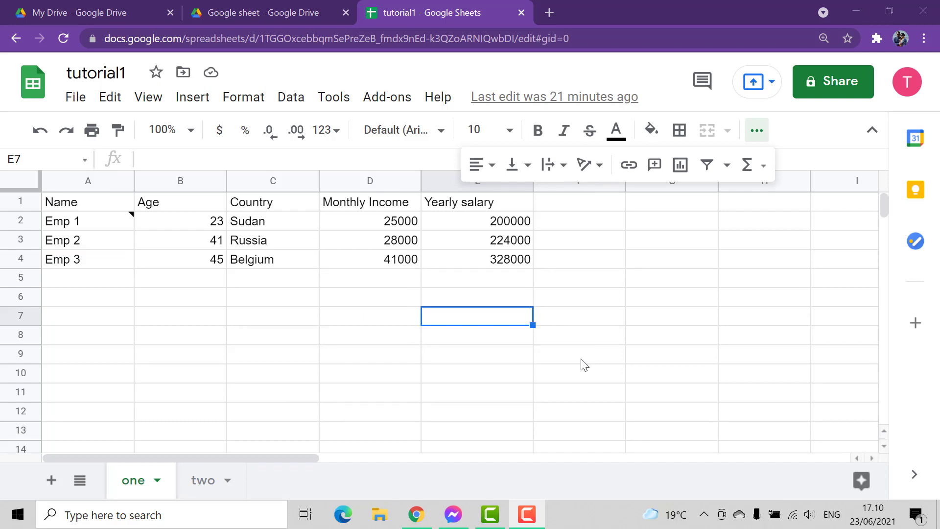